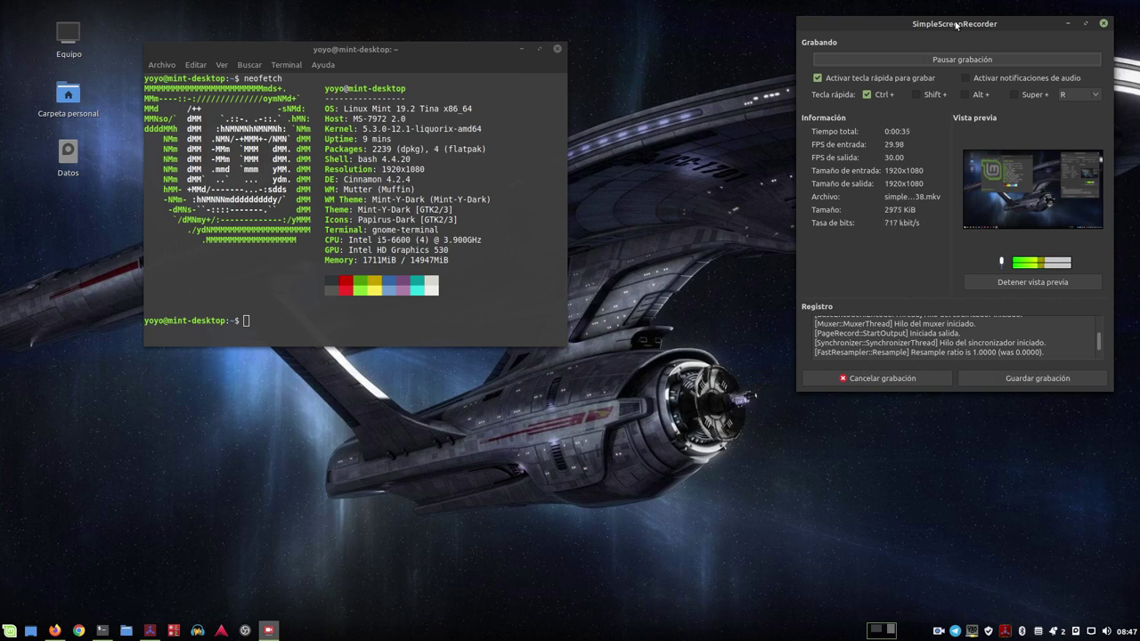
- Minimize the terminal window and move the SimpleScreenRecorder window aside to clear the desktop
drag(810, 23, 725, 35)
drag(389, 55, 362, 41)
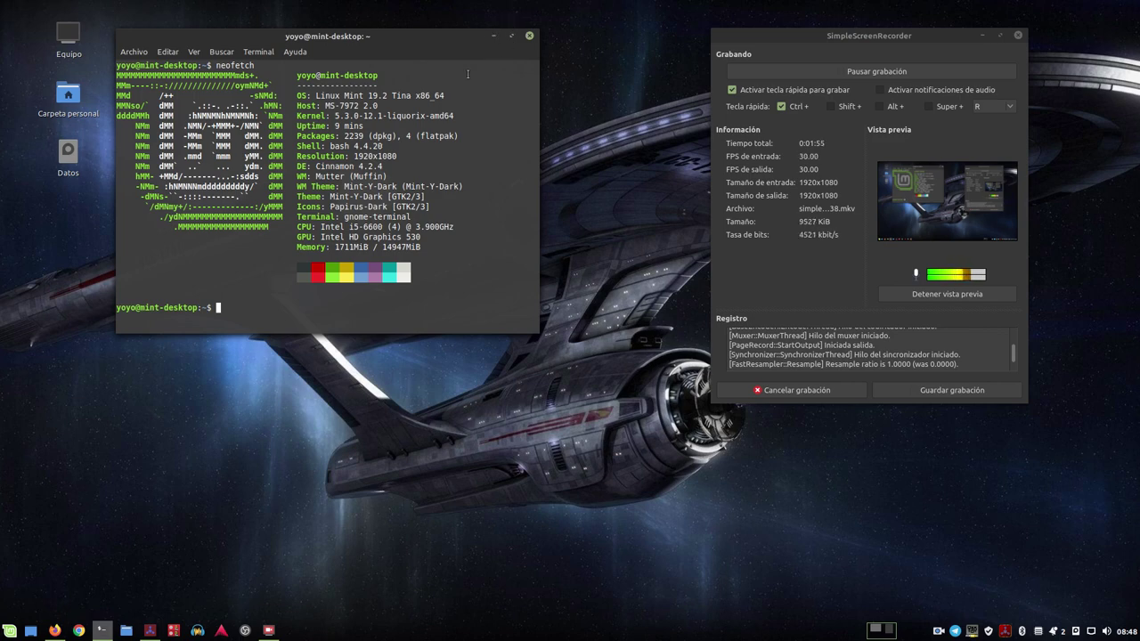
drag(849, 37, 882, 38)
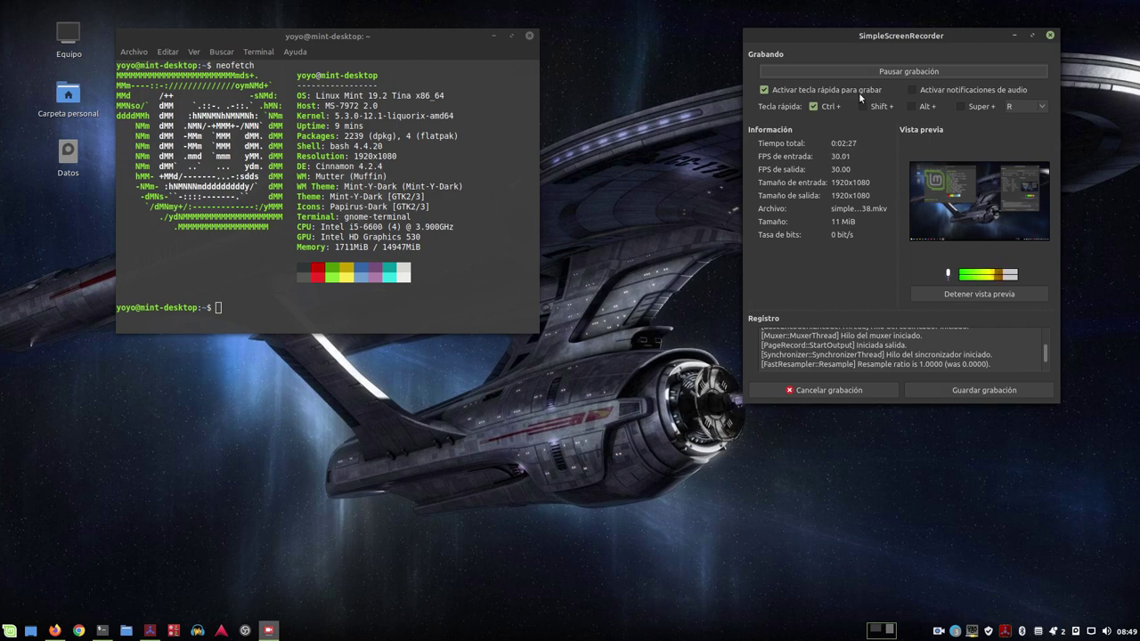
drag(899, 33, 942, 36)
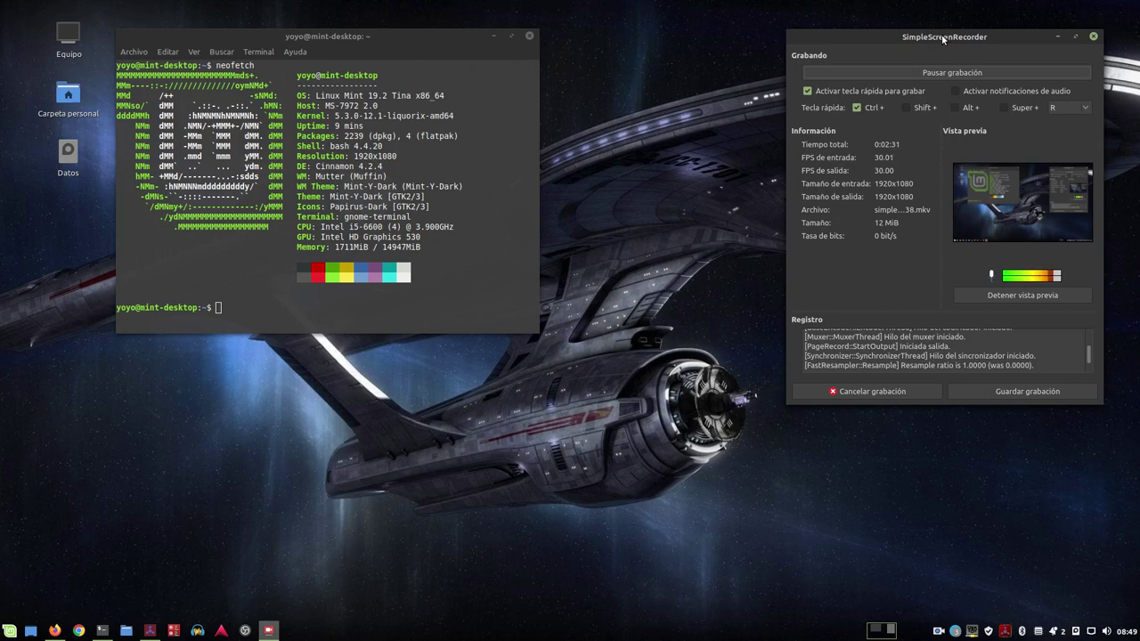
click(493, 36)
drag(931, 37, 537, 60)
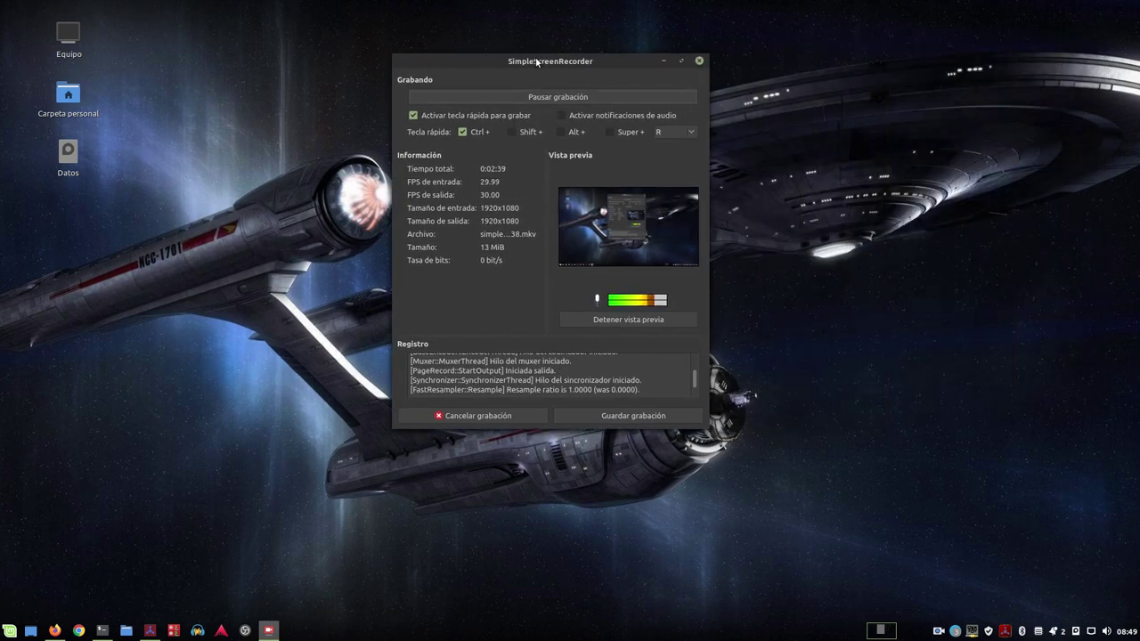
drag(537, 60, 855, 64)
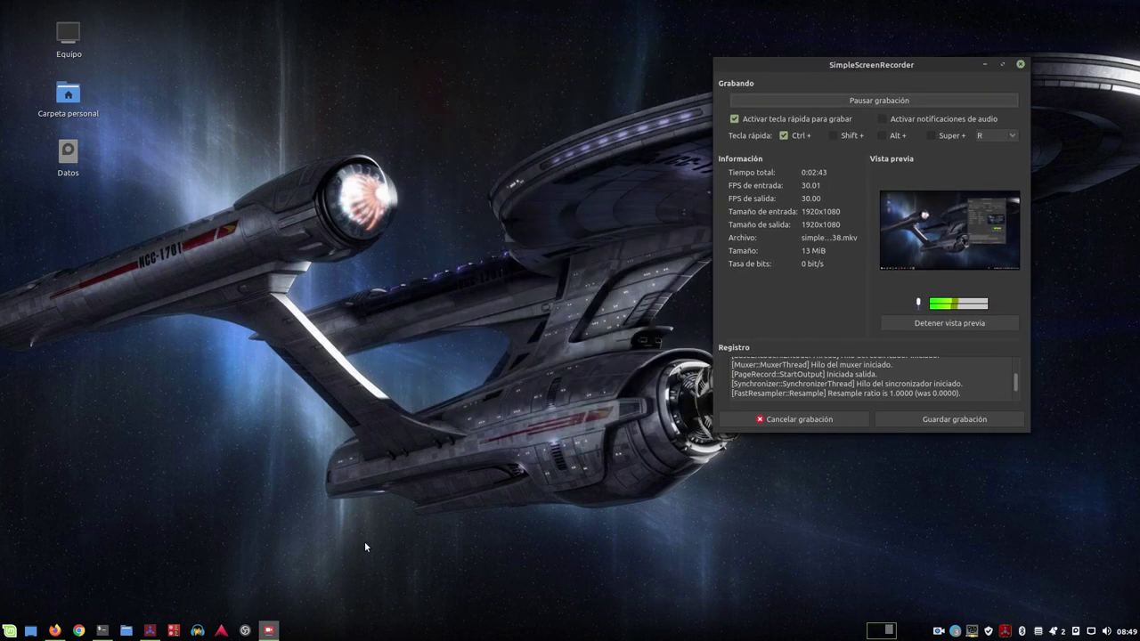
- Switch to Firefox, load the Google home page in a new tab and search for "simplescreenrecorder"
click(55, 631)
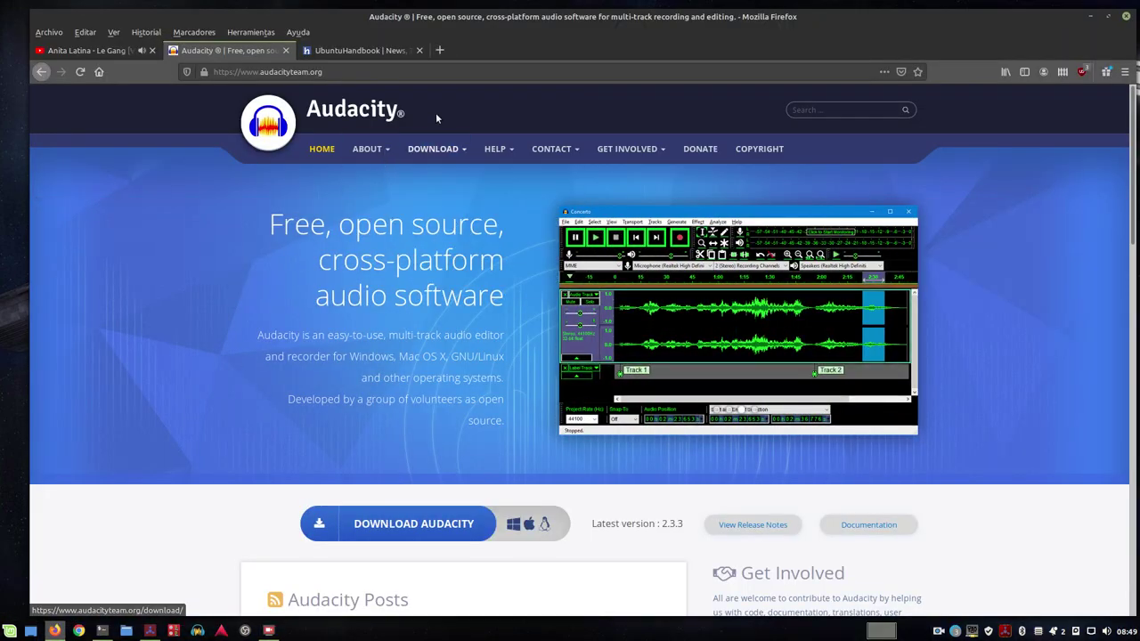
click(439, 51)
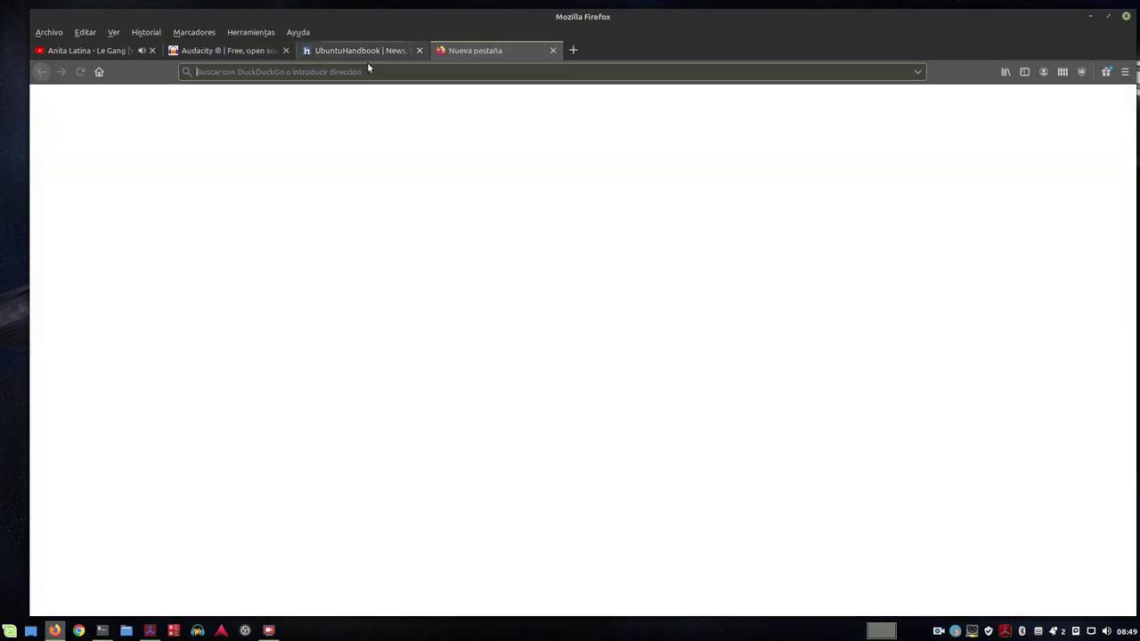
click(98, 71)
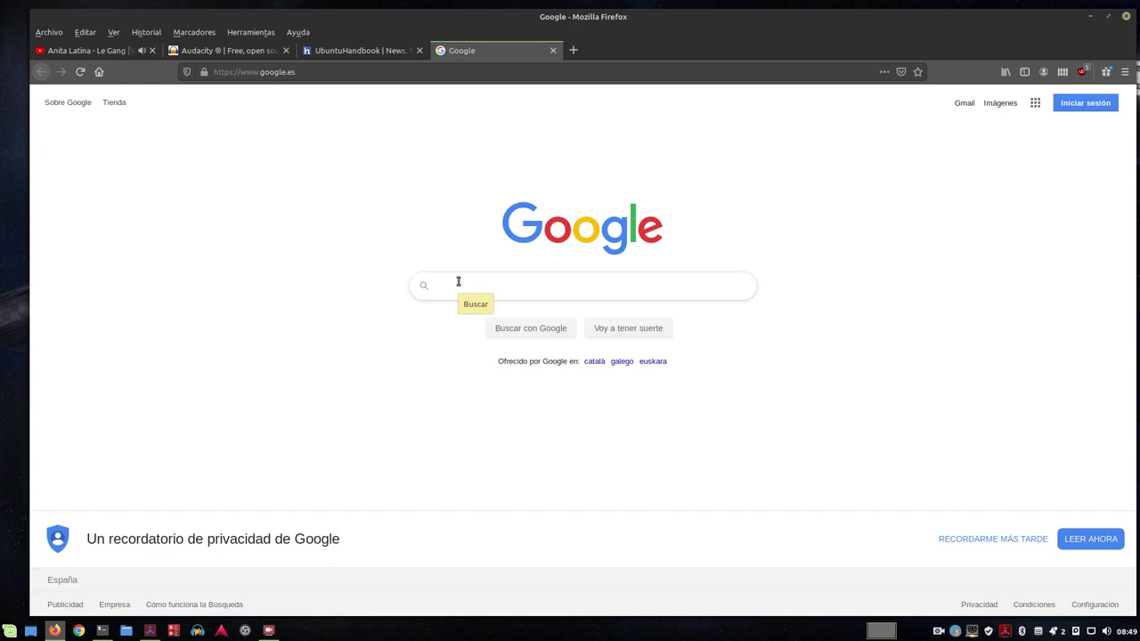
text(simple)
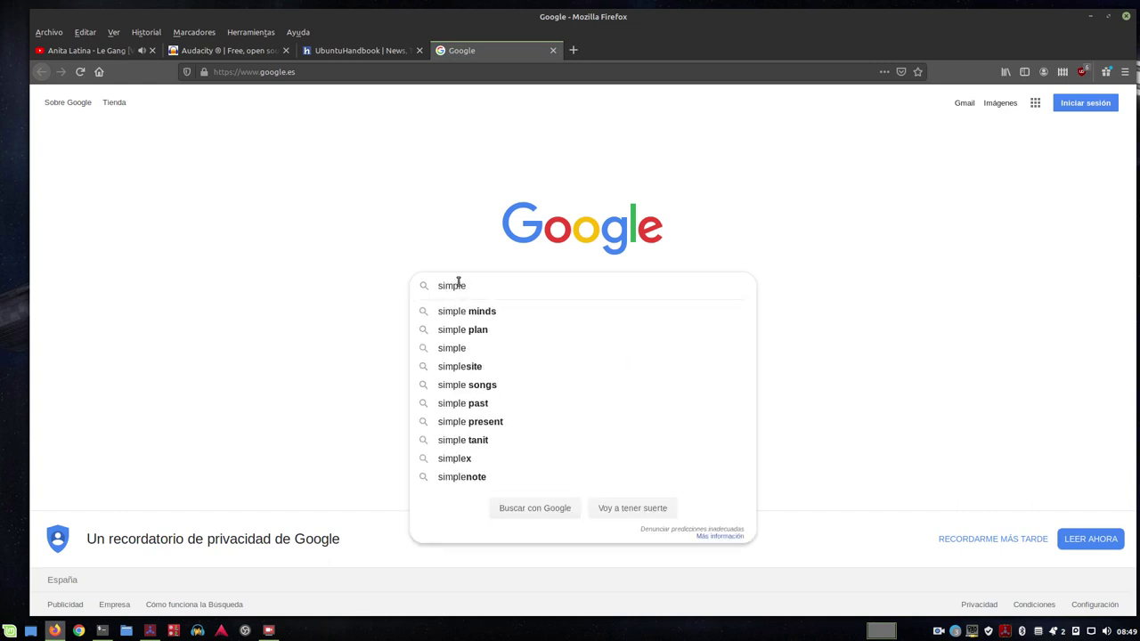
text(screen)
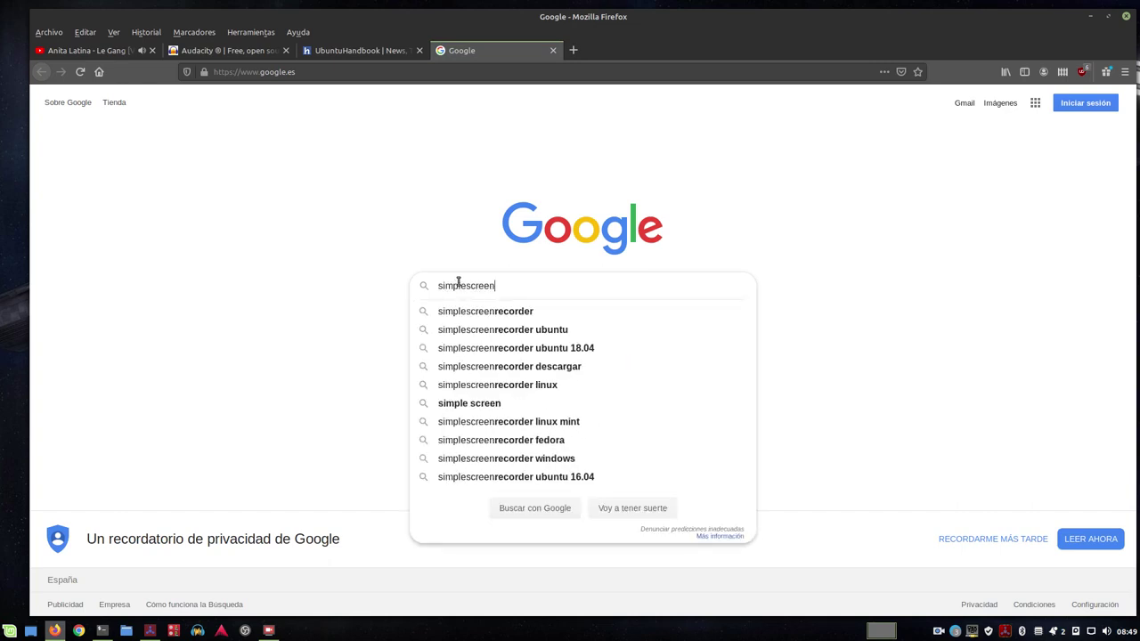
click(494, 314)
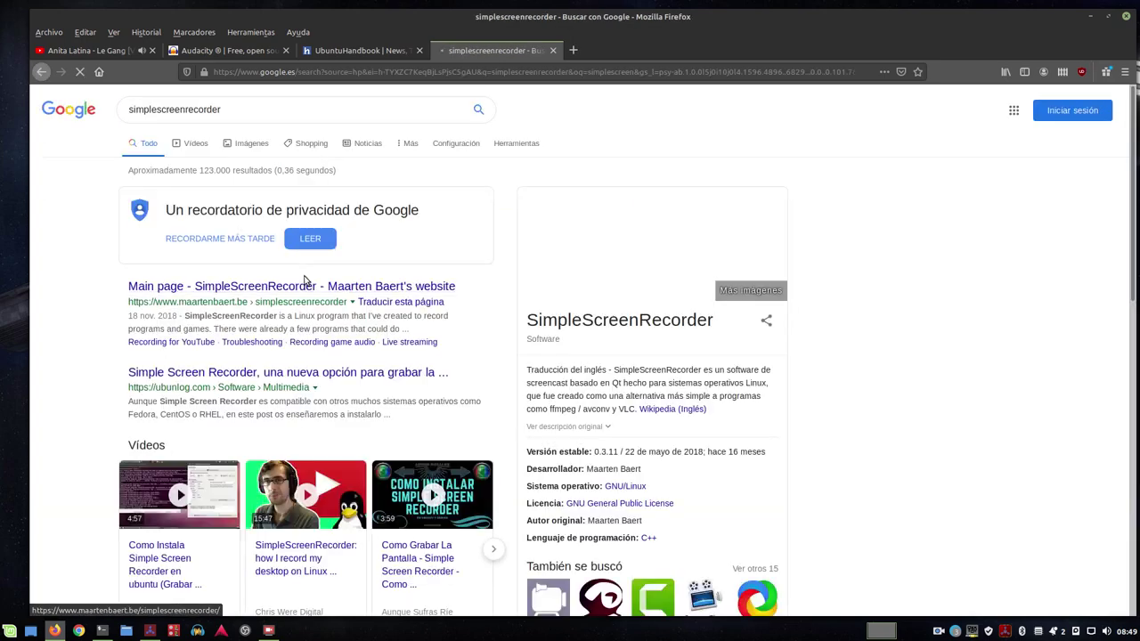
- Open the official SimpleScreenRecorder website from the search results and go to its Ubuntu and Linux Mint installation instructions
scroll(311, 264, down, 3)
click(265, 157)
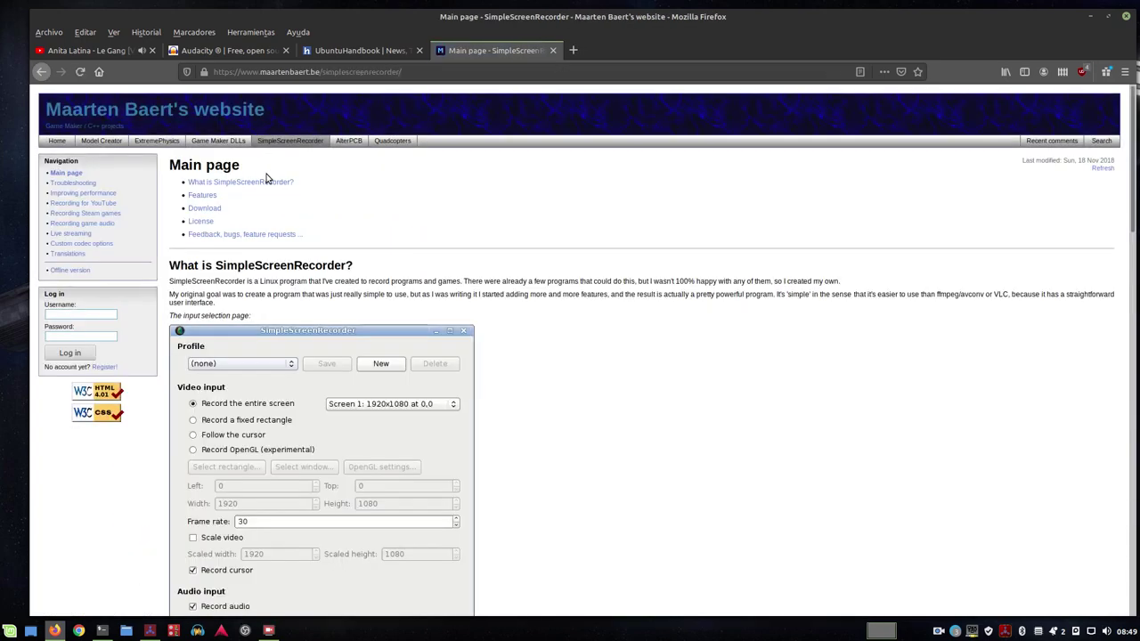
scroll(620, 366, down, 20)
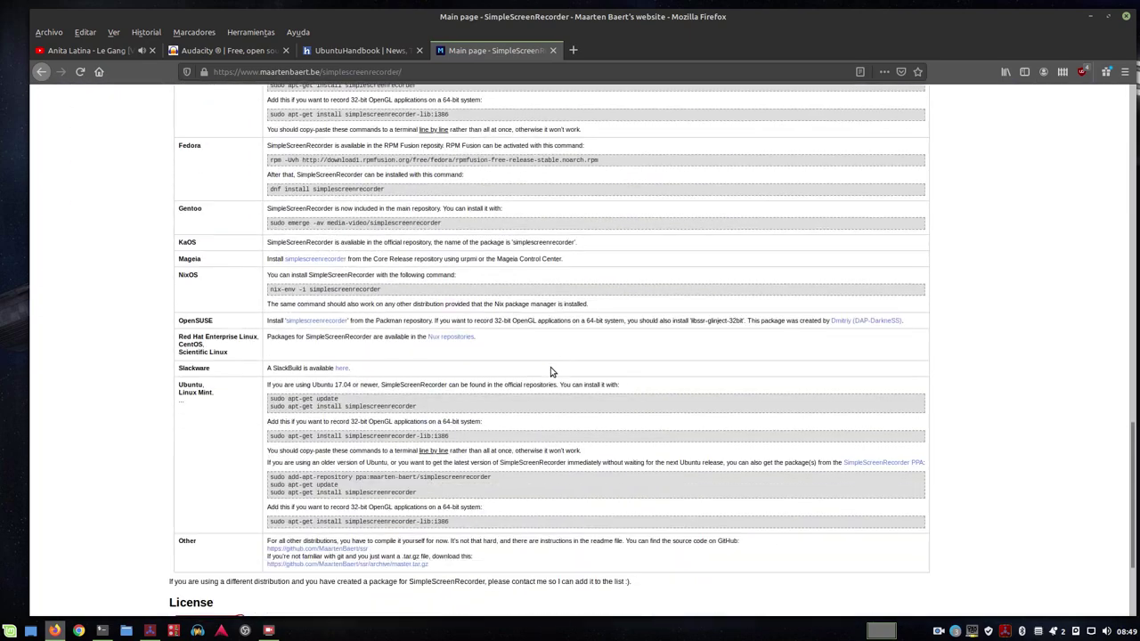
- Highlight the PPA commands for installing SimpleScreenRecorder on Ubuntu and Linux Mint, and look over the Download section's distribution list
drag(490, 327, 361, 318)
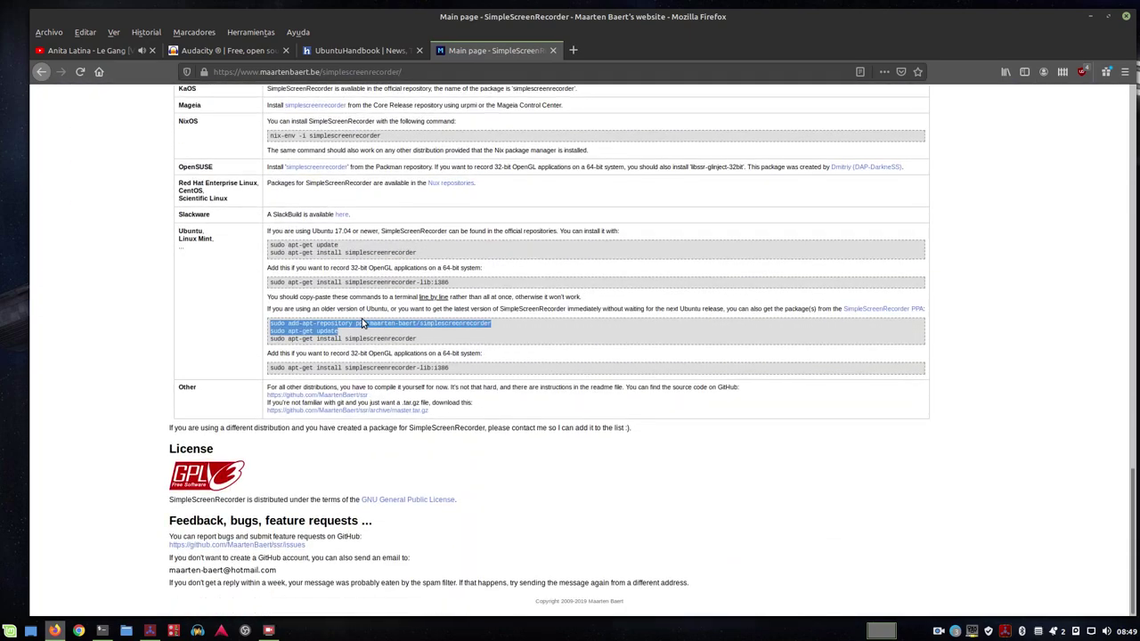
click(471, 337)
drag(492, 326, 266, 324)
click(388, 337)
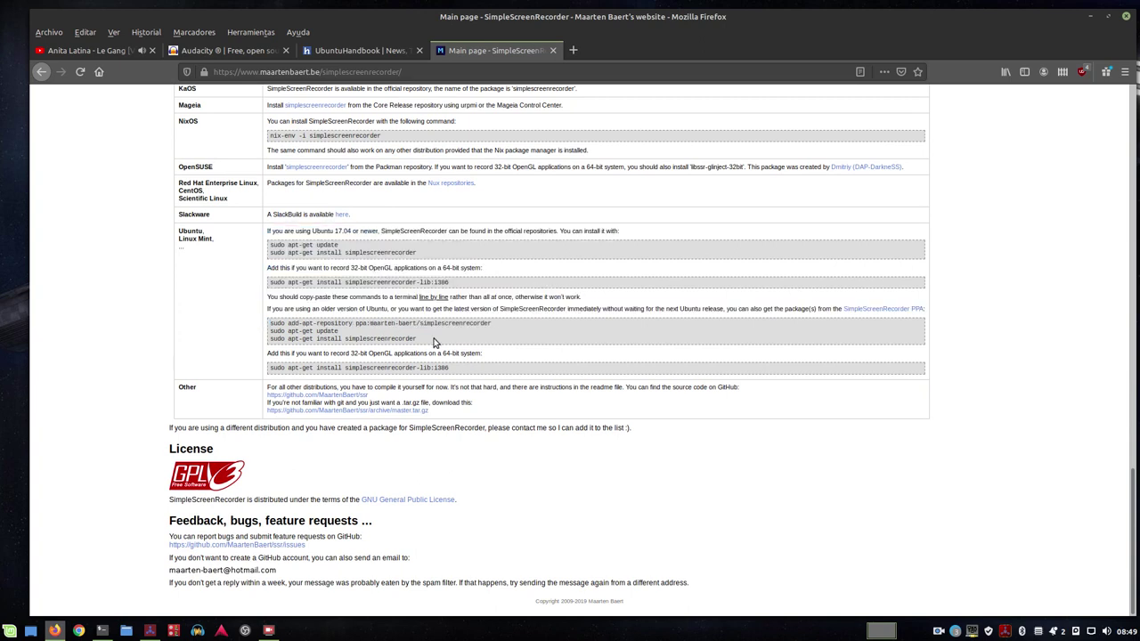
drag(436, 343, 106, 331)
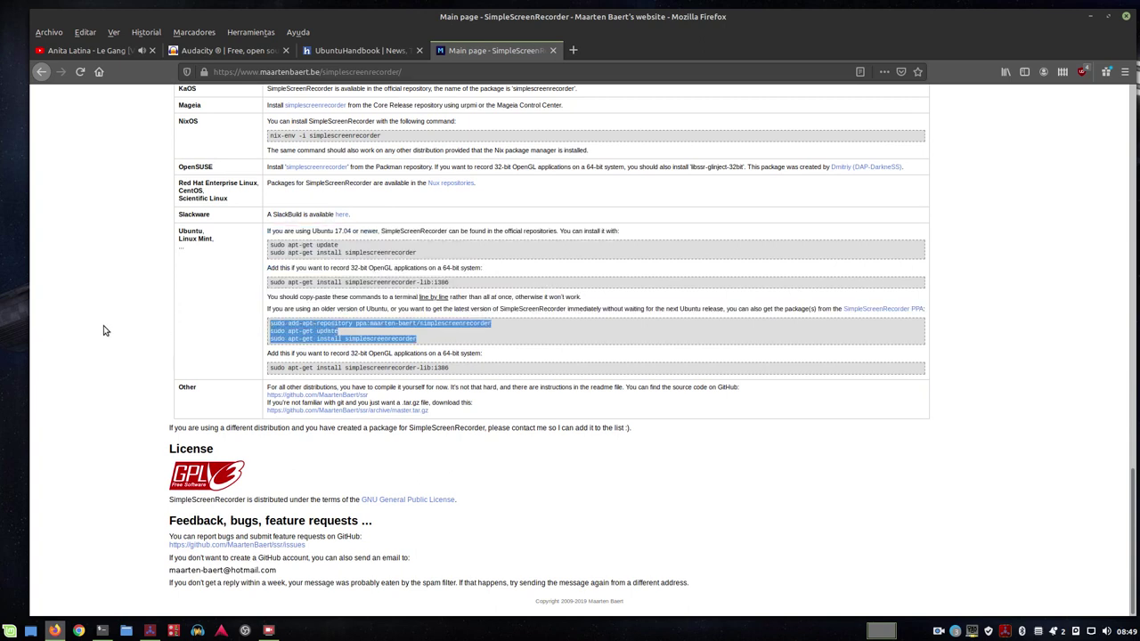
click(106, 331)
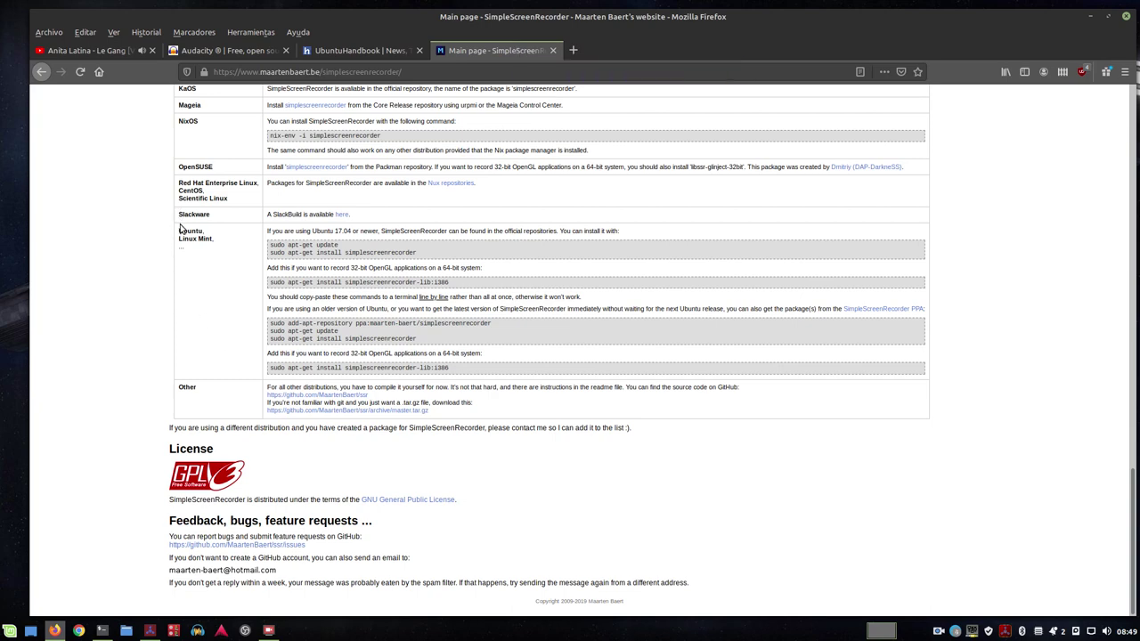
scroll(125, 272, up, 5)
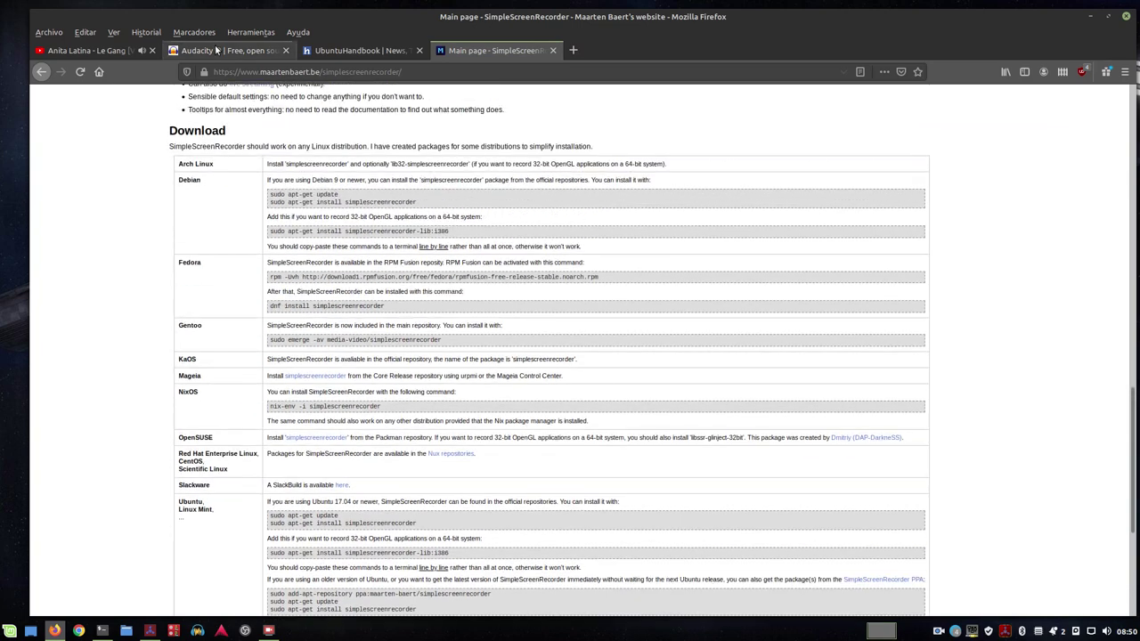
- Look over the Audacity home page with its download area and posts, and minimize Firefox
click(216, 50)
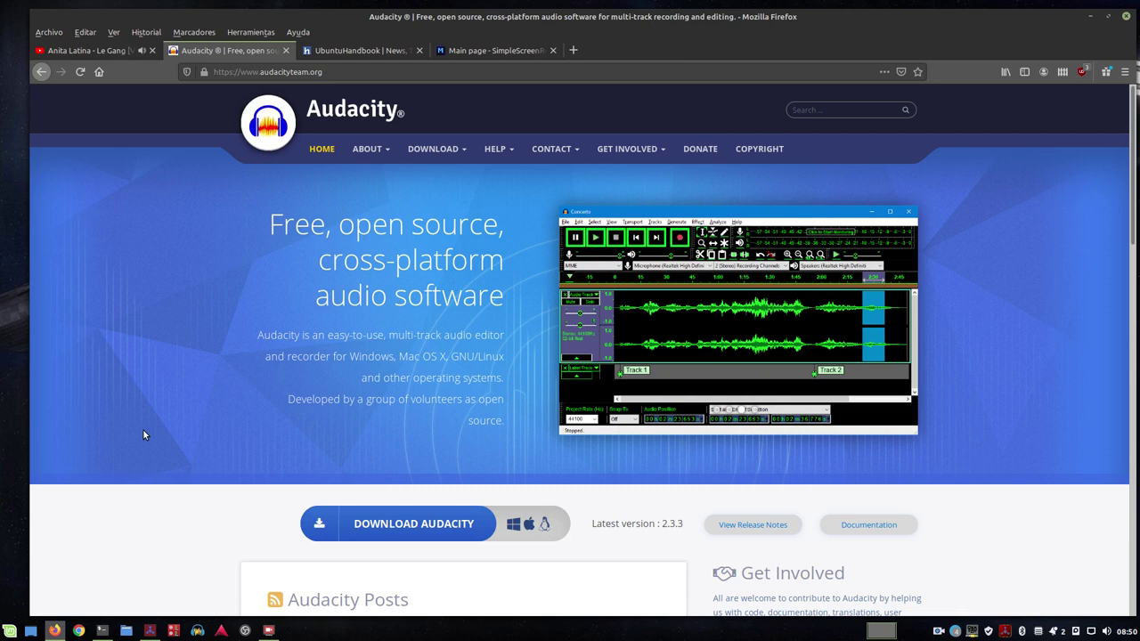
scroll(512, 472, down, 1)
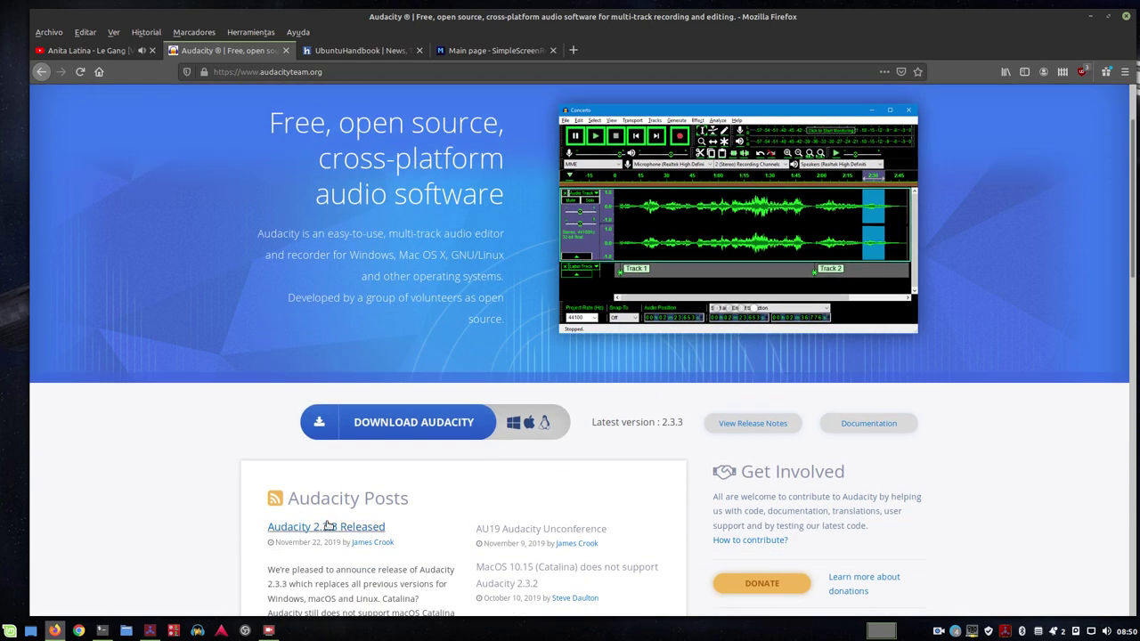
scroll(198, 500, down, 2)
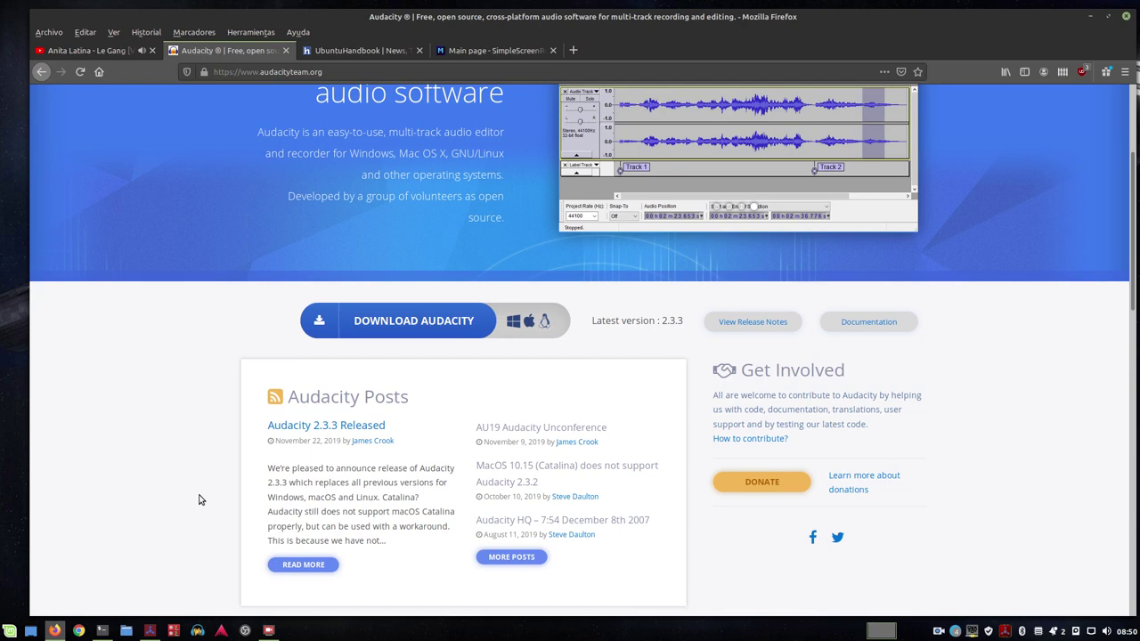
scroll(402, 454, up, 4)
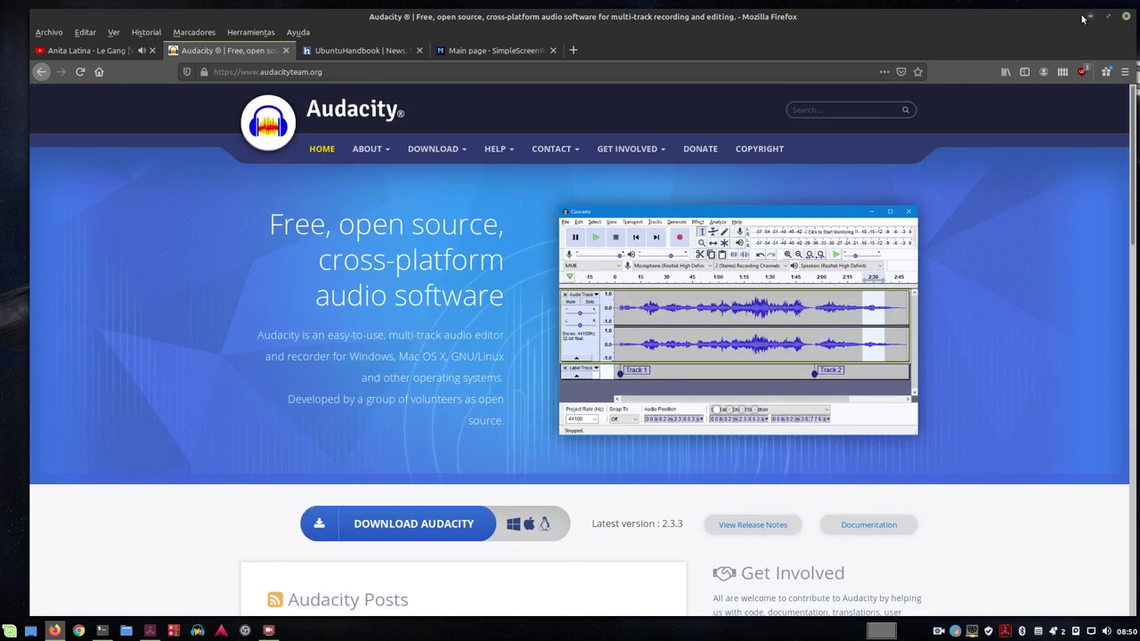
click(1092, 17)
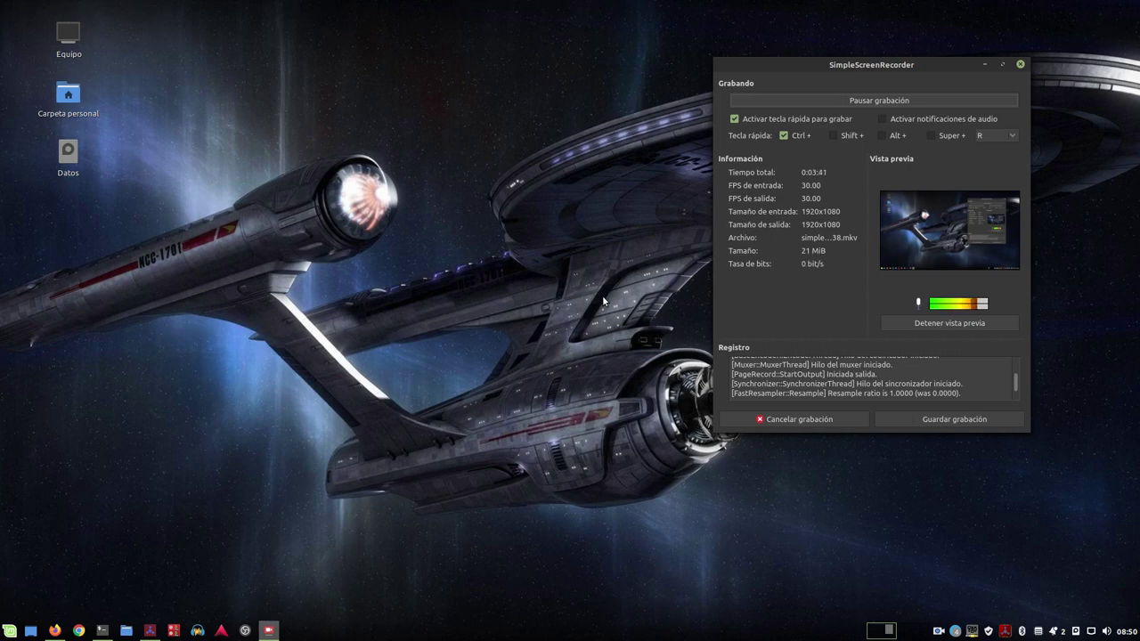
- Open the home folder from the desktop, shrink its window and place it beside the SimpleScreenRecorder window
double_click(76, 102)
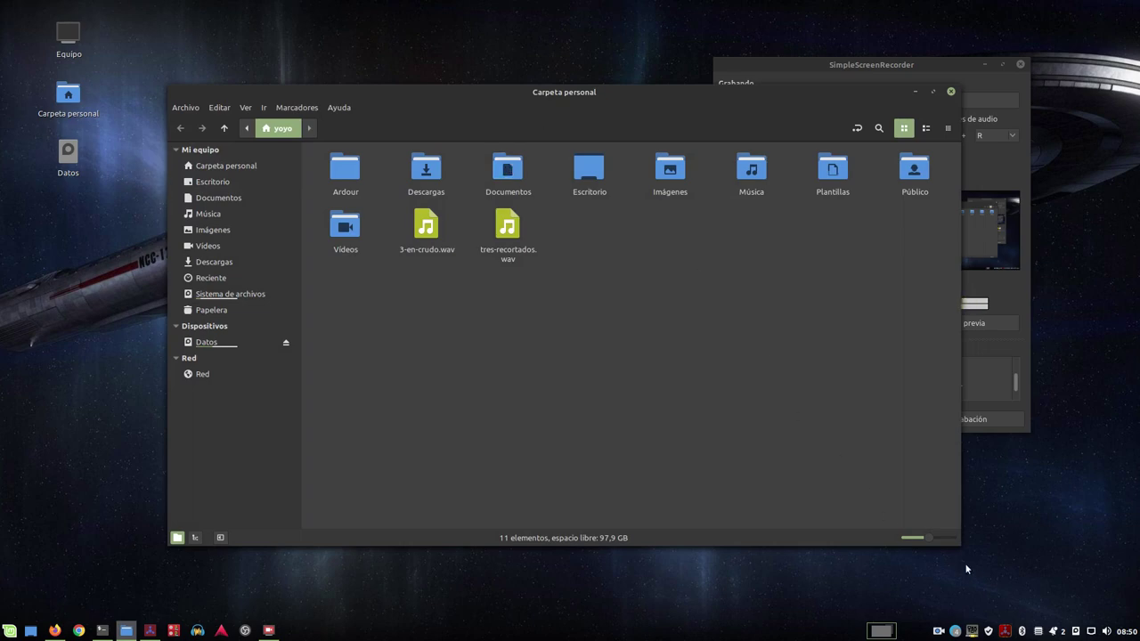
drag(956, 545, 761, 480)
drag(521, 93, 407, 51)
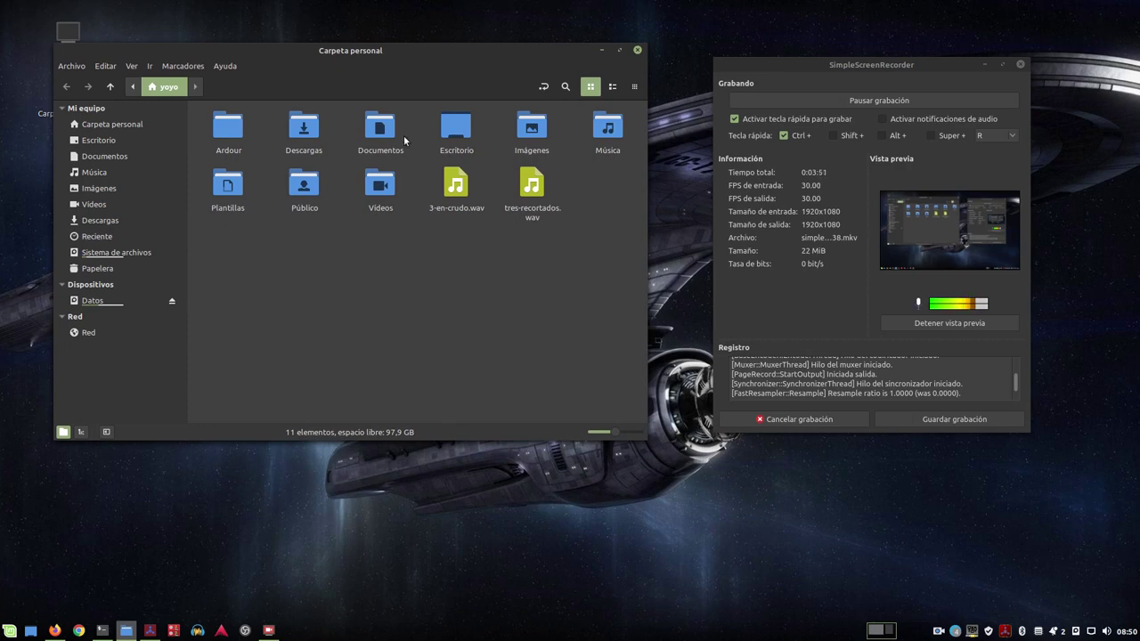
- Point out the audio files 3-en-crudo.wav and tres-recortados.wav in the home folder, and close the folder window
click(541, 192)
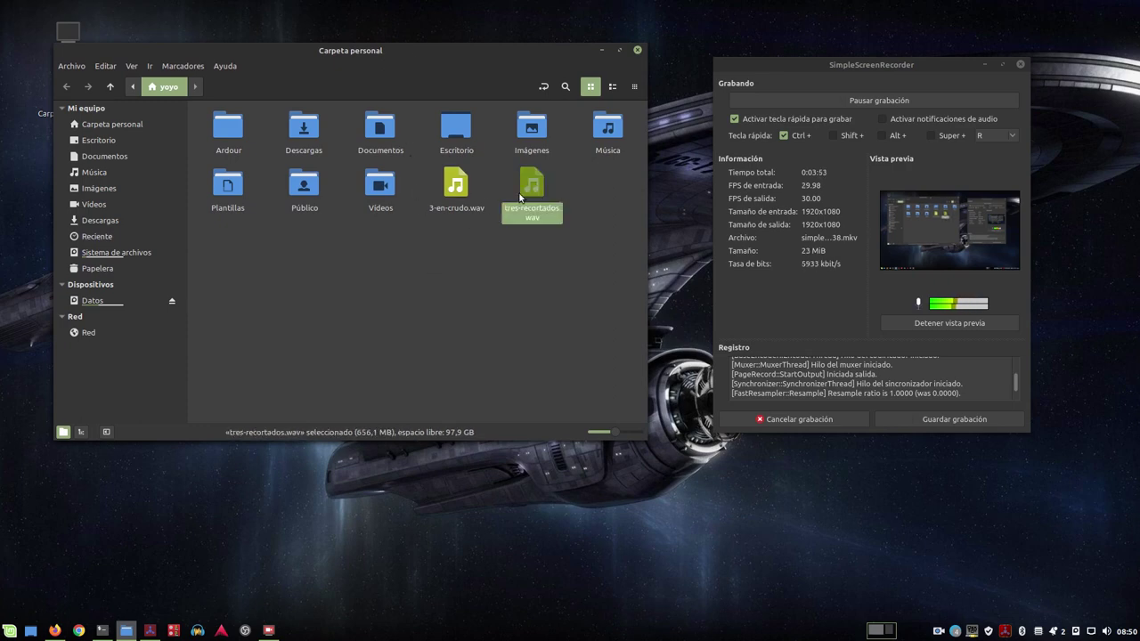
click(475, 196)
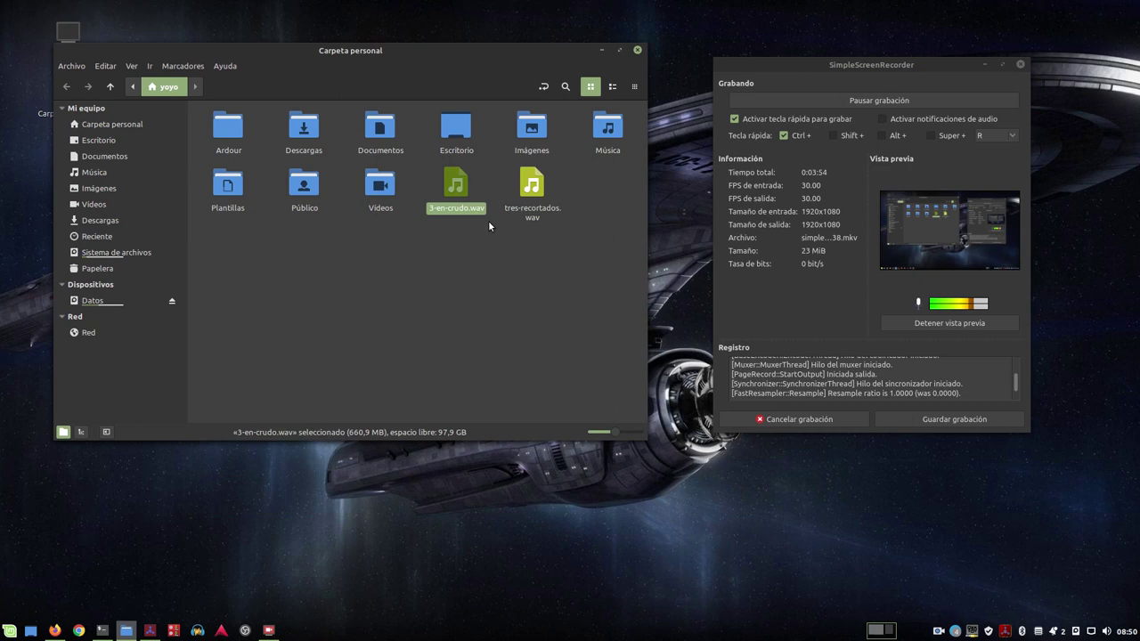
click(532, 194)
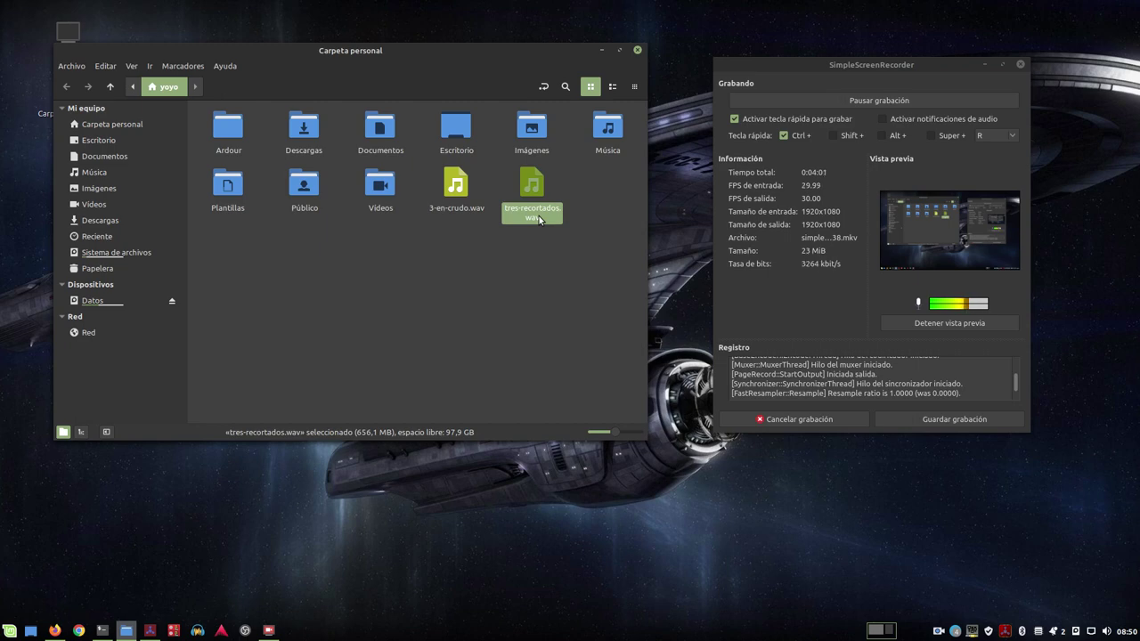
click(478, 283)
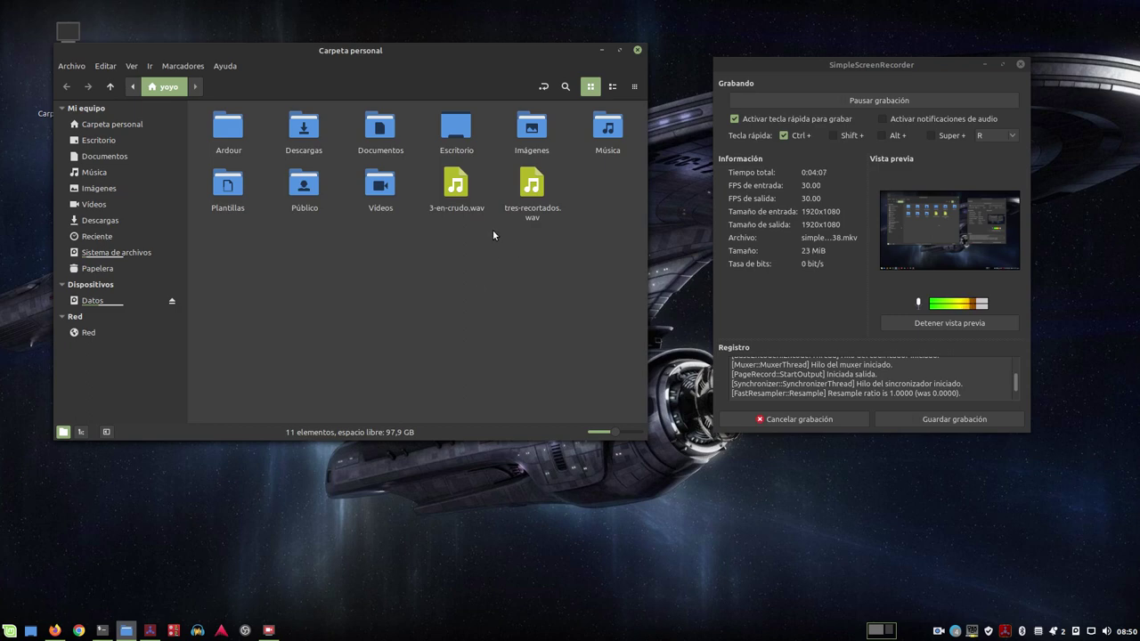
click(460, 188)
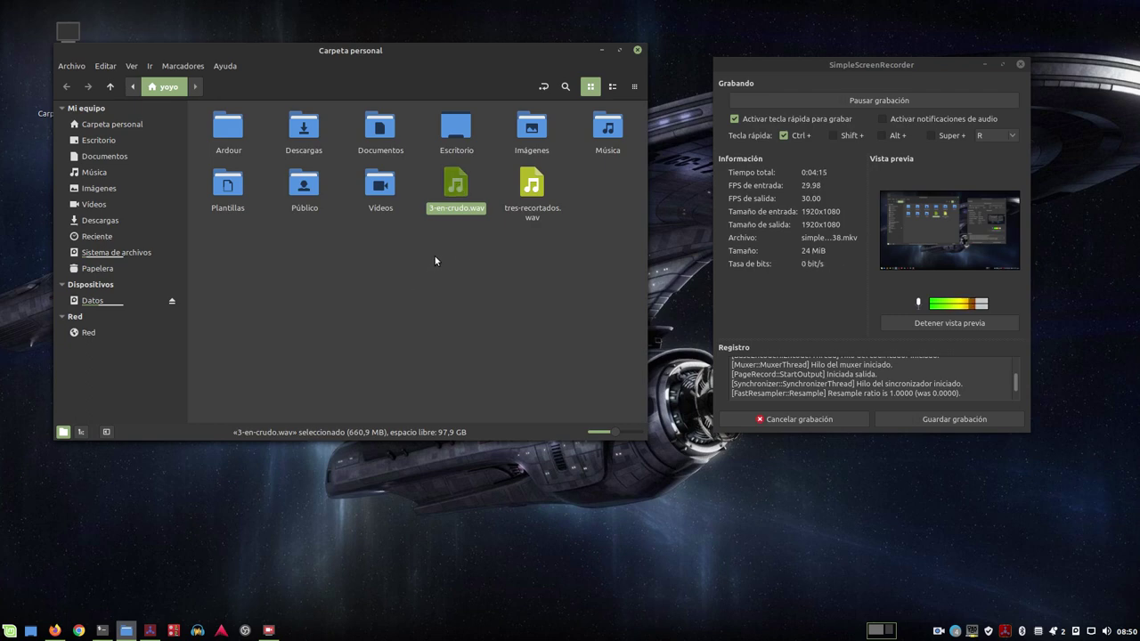
click(473, 281)
click(449, 189)
click(473, 320)
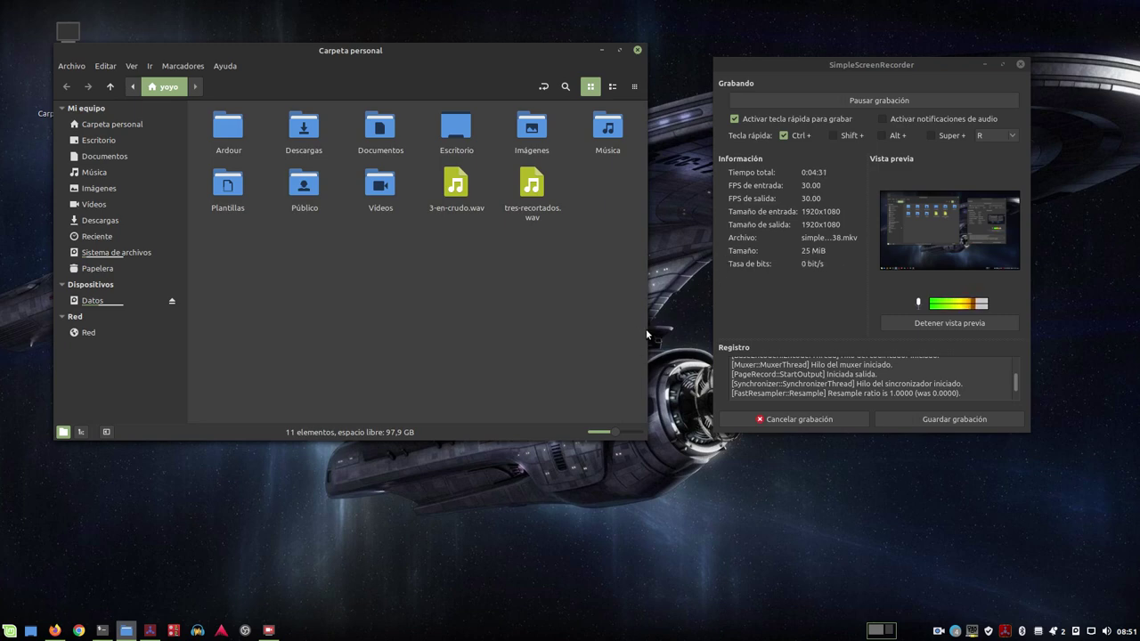
click(637, 52)
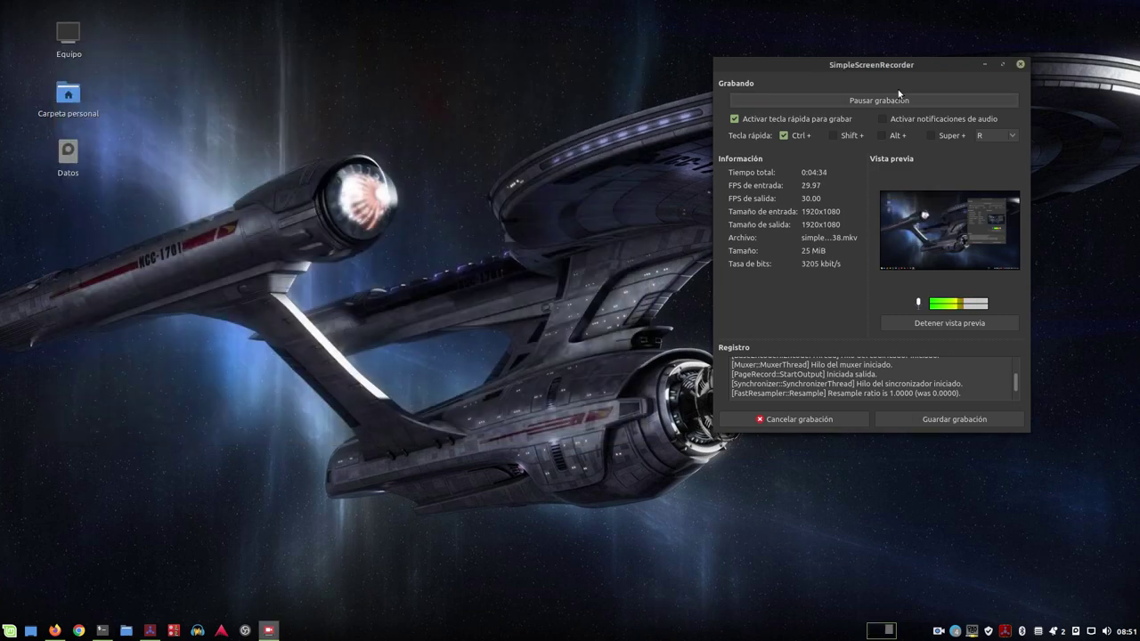
- Minimize SimpleScreenRecorder, return to the Audacity site in Firefox and highlight the date line of the "Audacity 2.3.3 Released" post
click(984, 65)
click(54, 630)
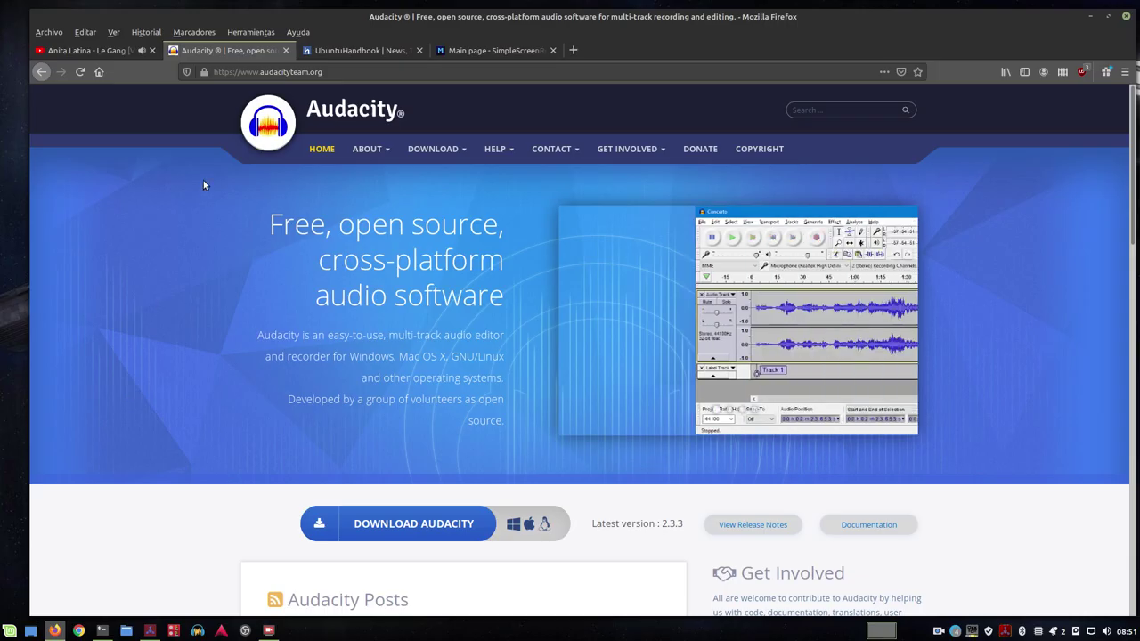
scroll(225, 185, down, 3)
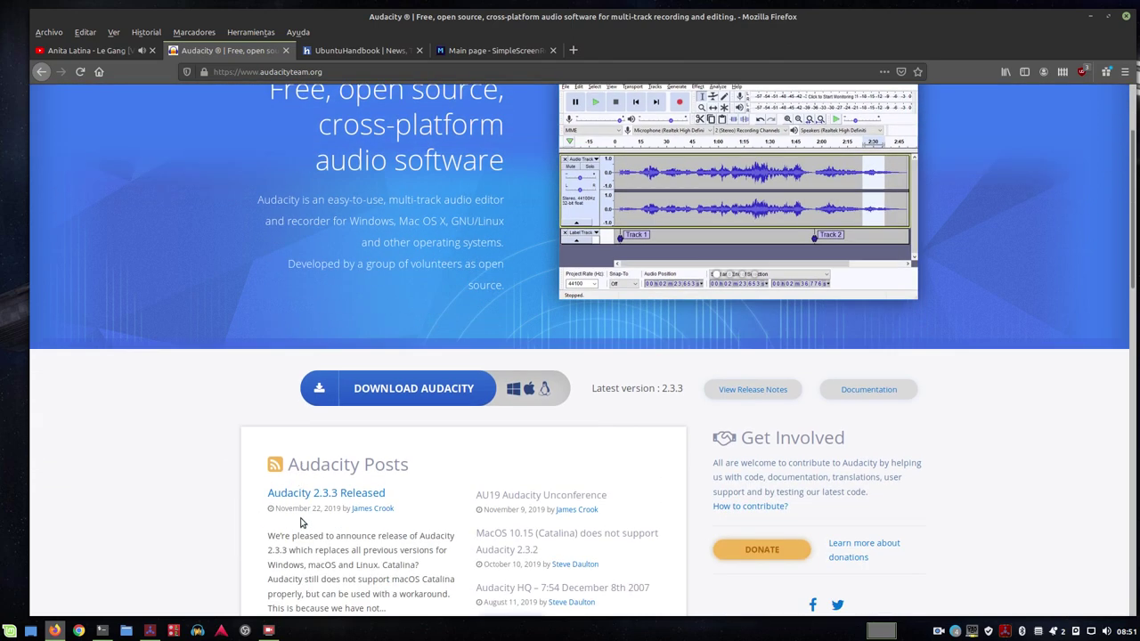
drag(415, 516, 272, 516)
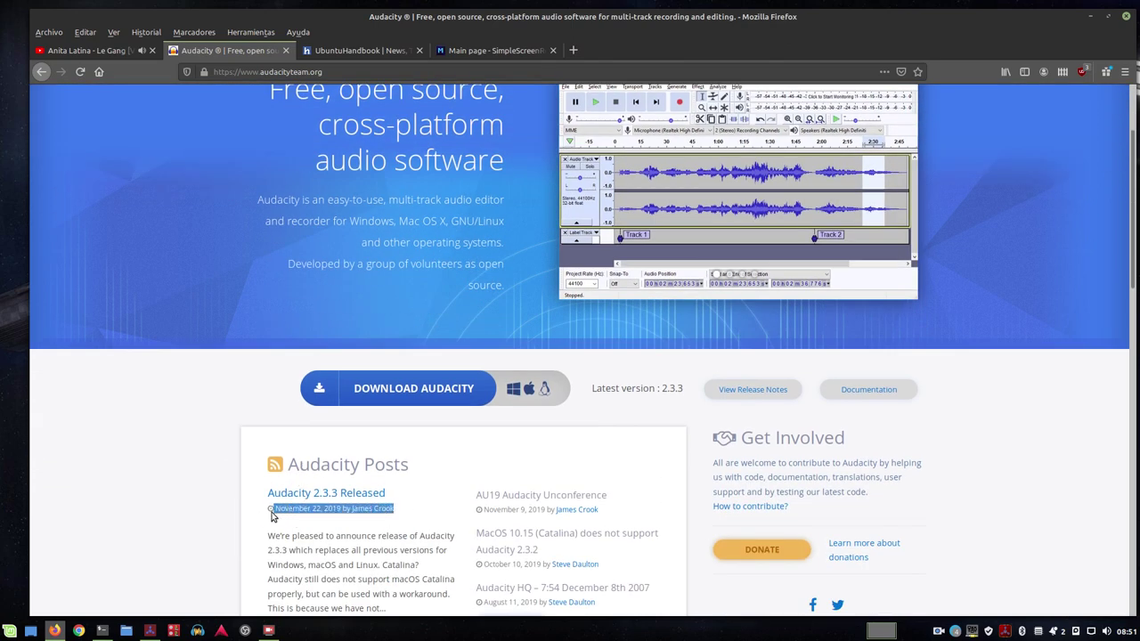
- Clear the date highlight, check today's date in the desktop calendar, and open the "Audacity 2.3.3 Released" post
click(199, 503)
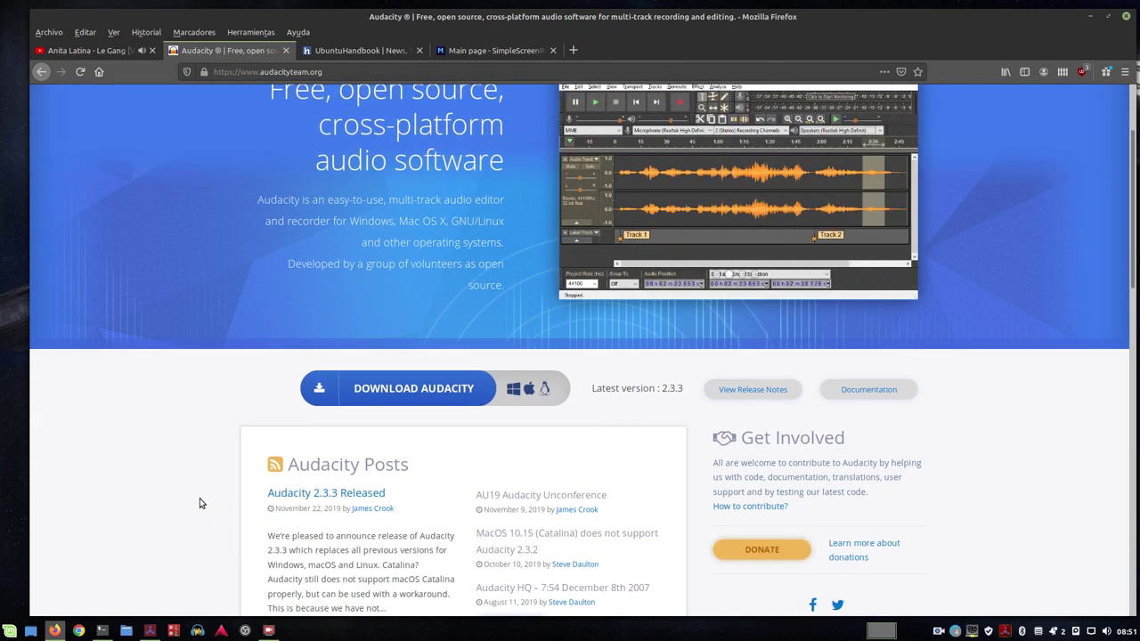
click(1128, 628)
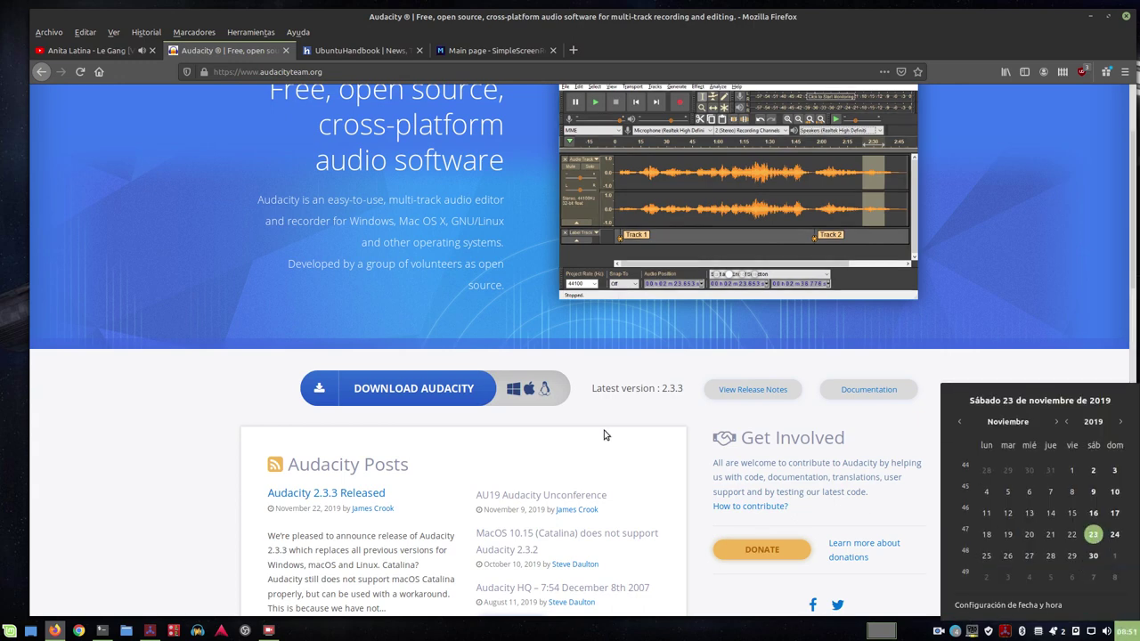
click(315, 499)
click(315, 499)
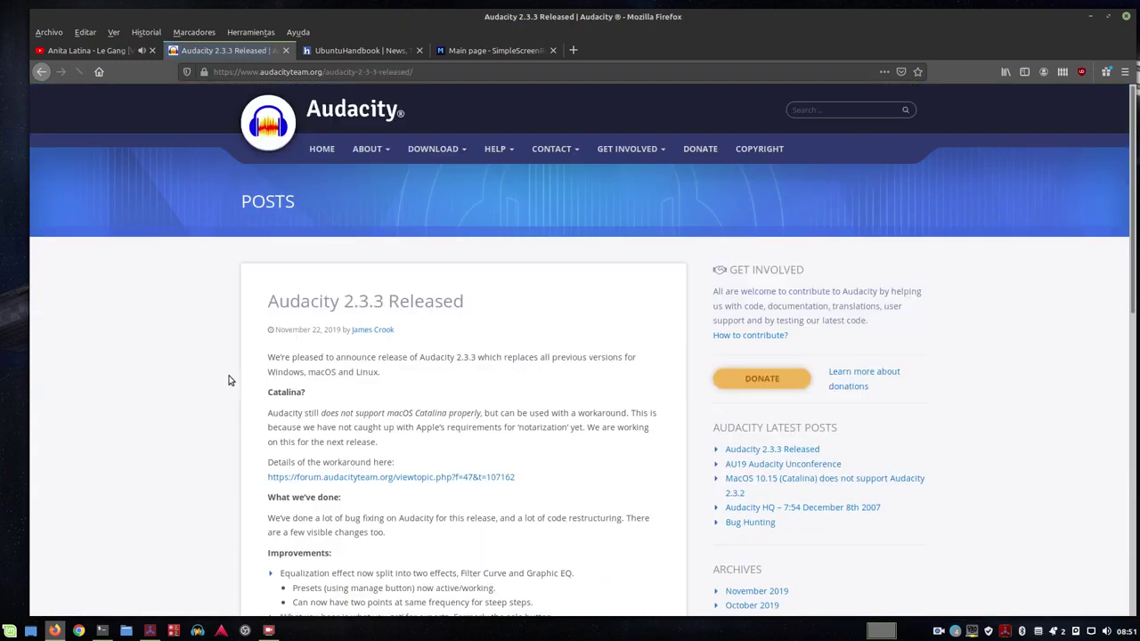
- Read through the release post, highlight its whole Improvements list to point it out, and clear the highlight
scroll(228, 381, down, 5)
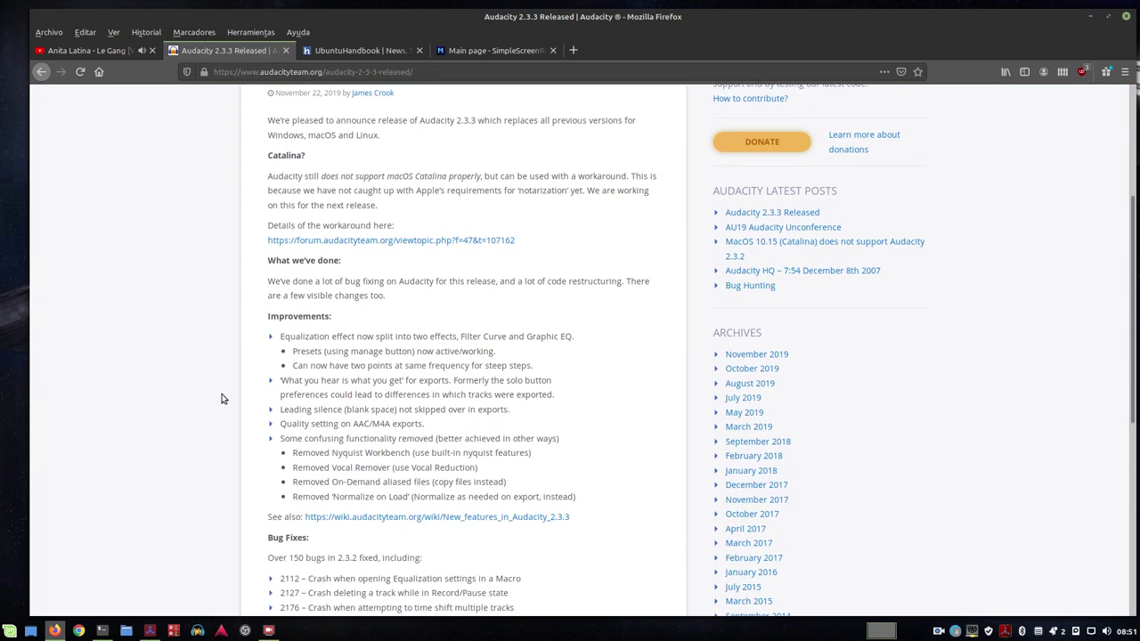
scroll(443, 407, down, 4)
scroll(390, 368, up, 5)
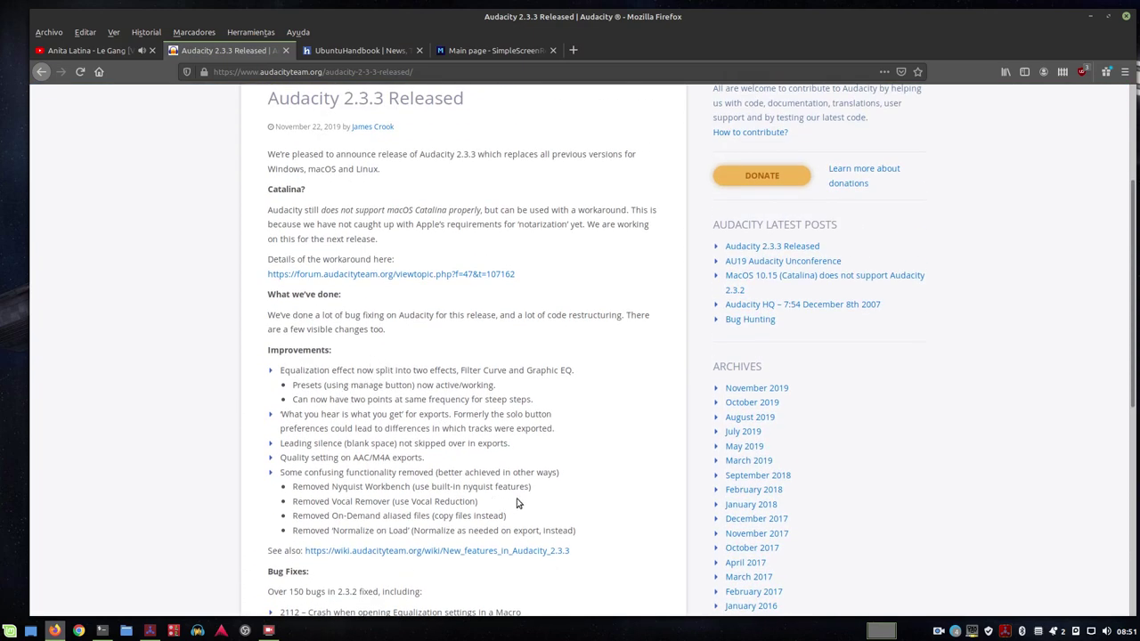
drag(517, 504, 227, 357)
click(227, 356)
drag(580, 532, 264, 358)
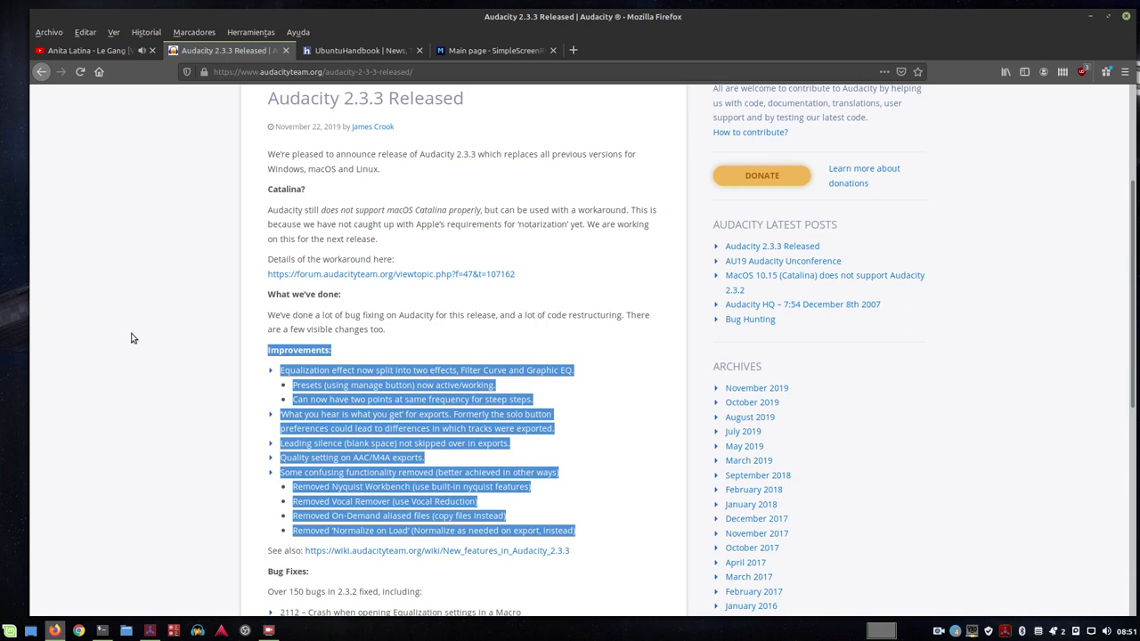
click(165, 288)
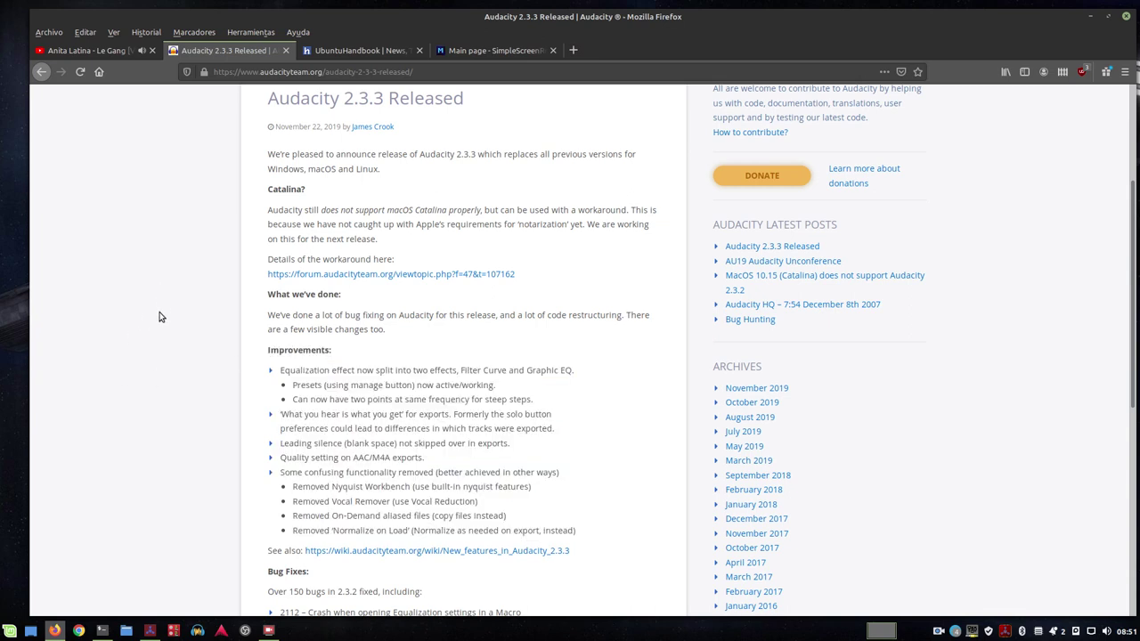
- Skim the release post again, view the general Download page of the Audacity site, and return to the post
scroll(166, 312, up, 4)
scroll(167, 309, down, 7)
scroll(164, 313, up, 7)
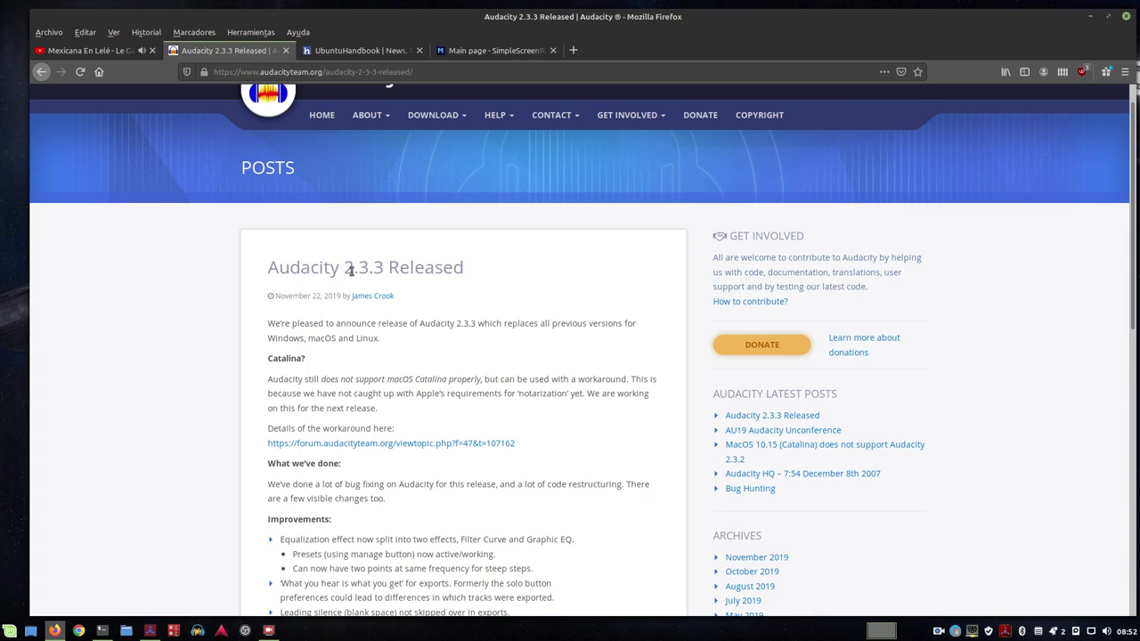
scroll(427, 259, down, 2)
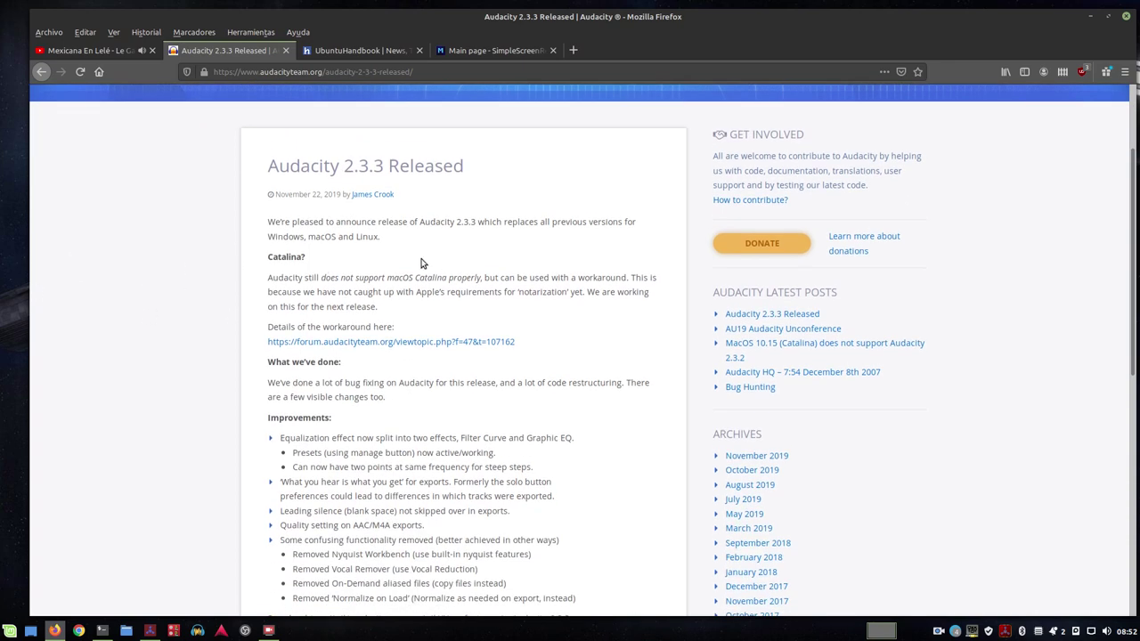
scroll(360, 255, up, 3)
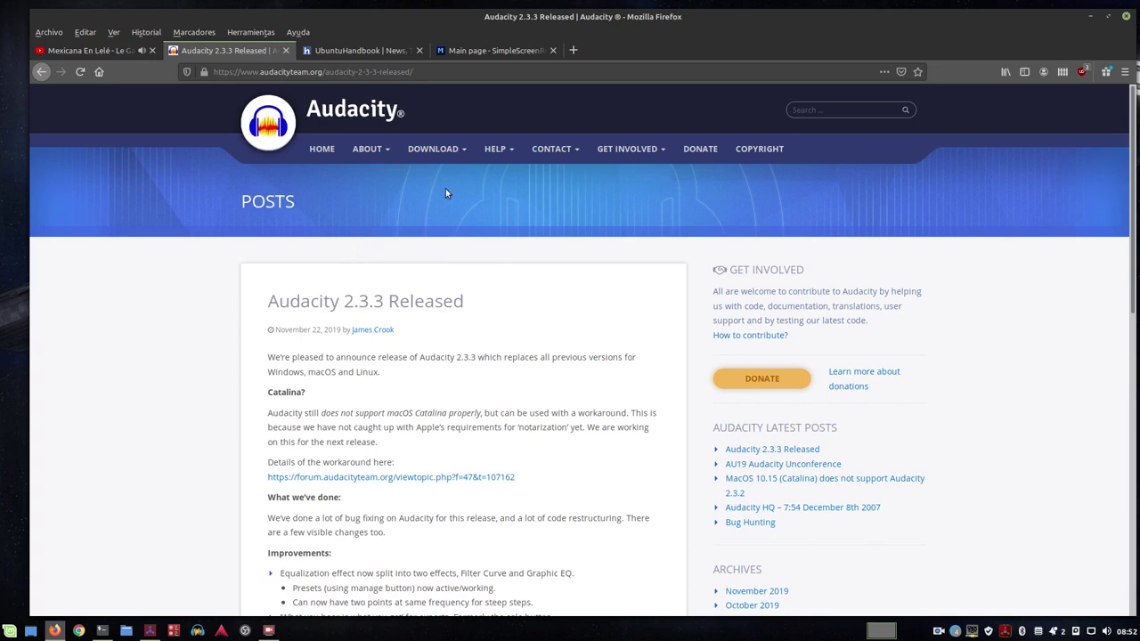
click(434, 149)
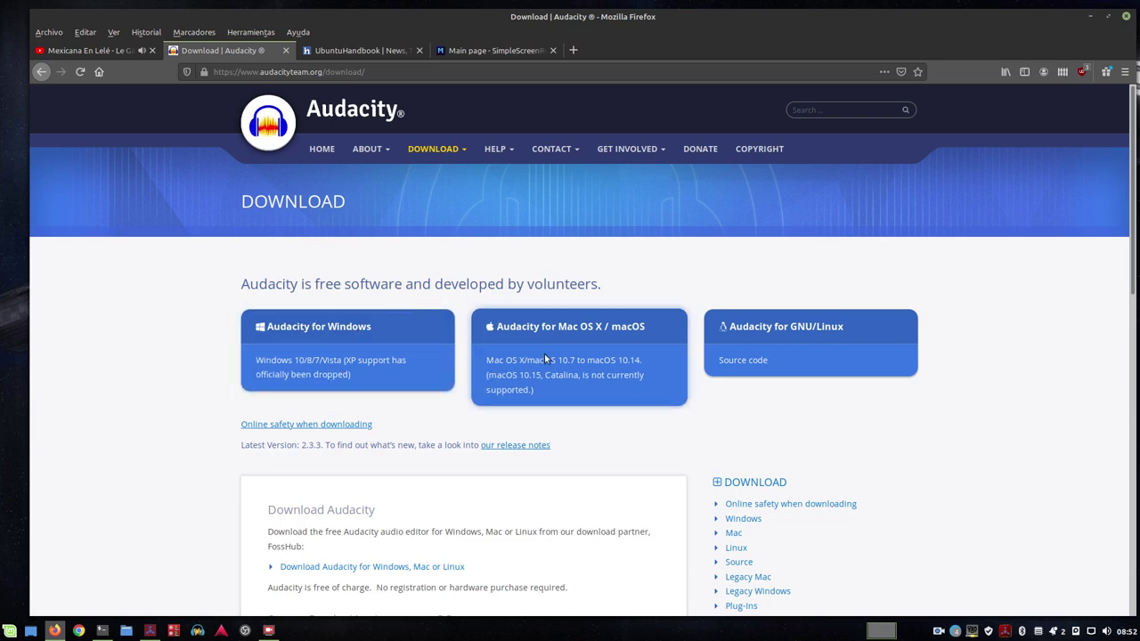
click(41, 71)
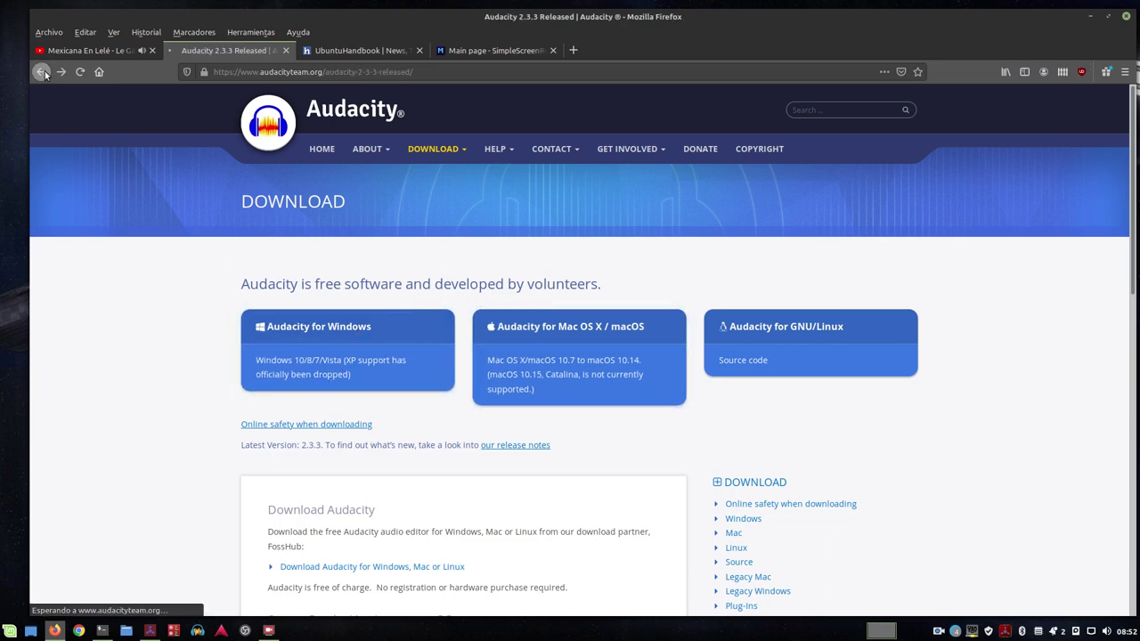
- Highlight the Catalina section of the post, view its linked forum workaround for macOS 10.15, and return to the post
scroll(379, 322, down, 3)
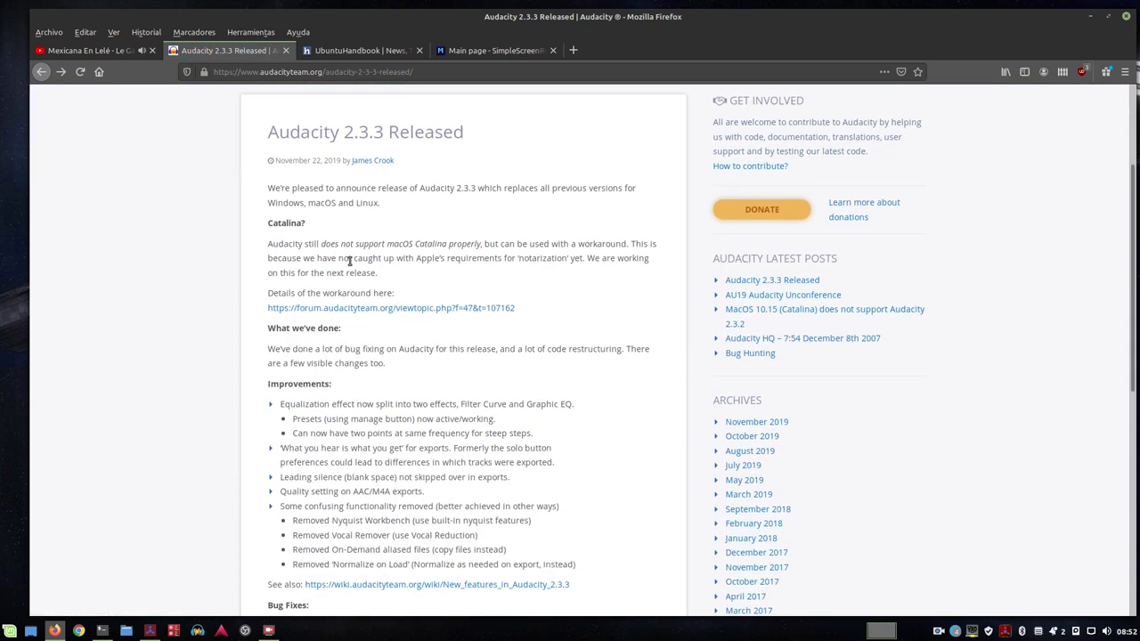
drag(404, 295, 269, 224)
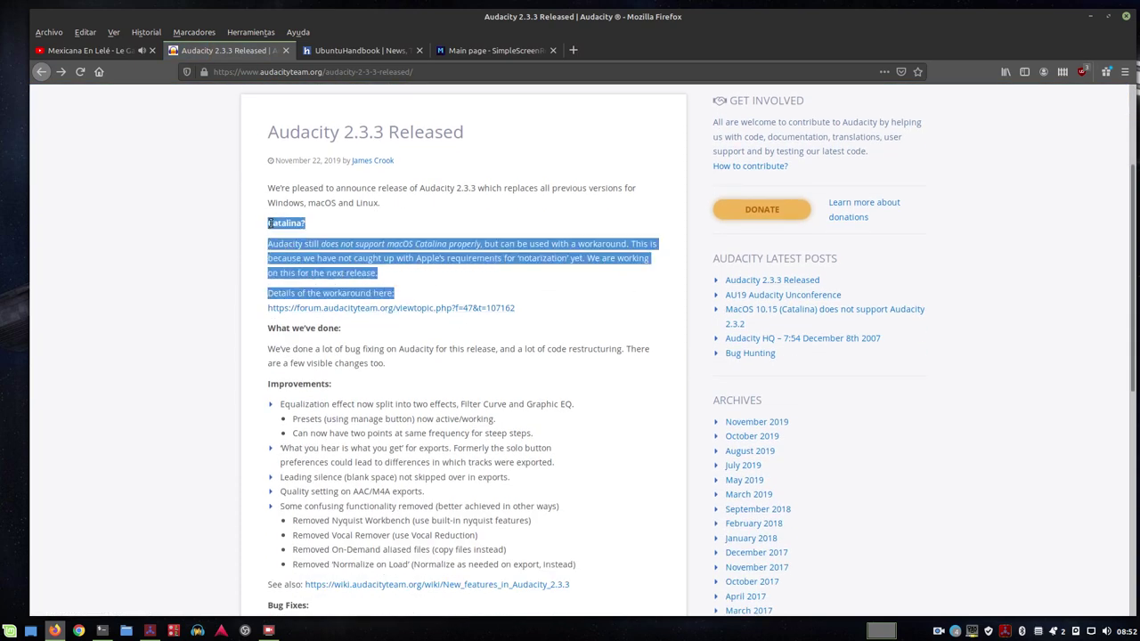
click(268, 263)
click(301, 308)
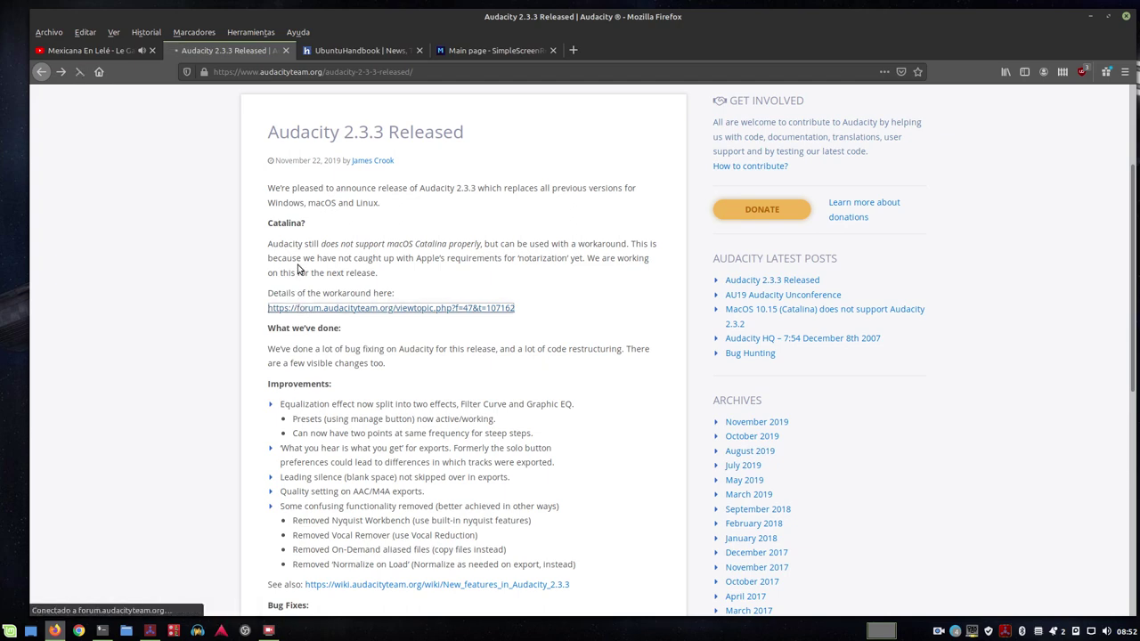
scroll(199, 412, down, 5)
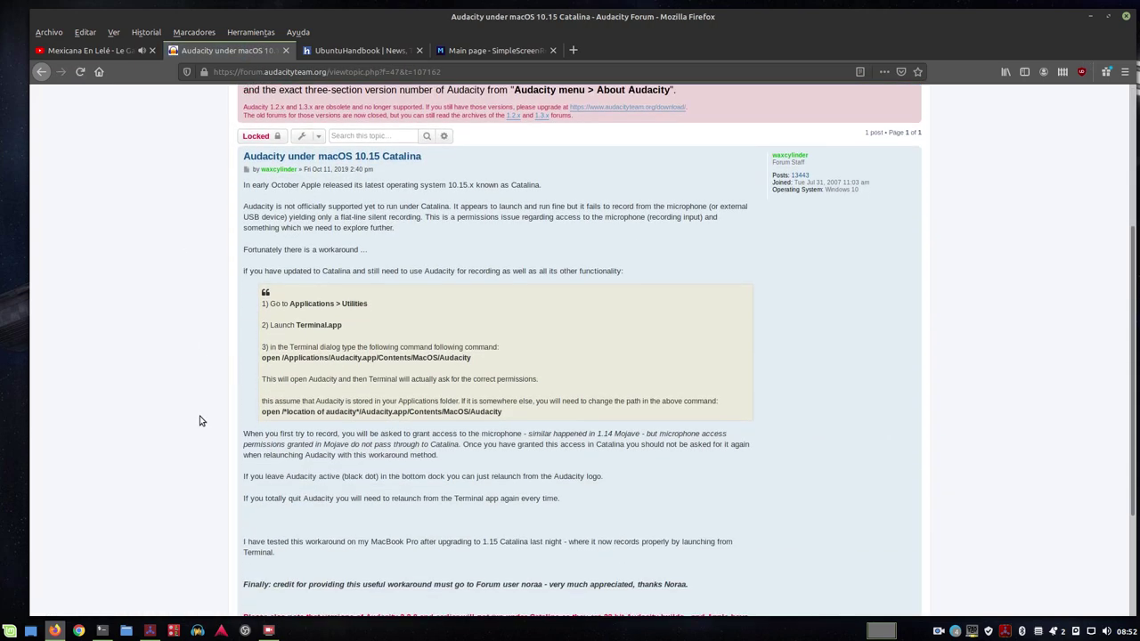
click(41, 71)
scroll(313, 307, up, 3)
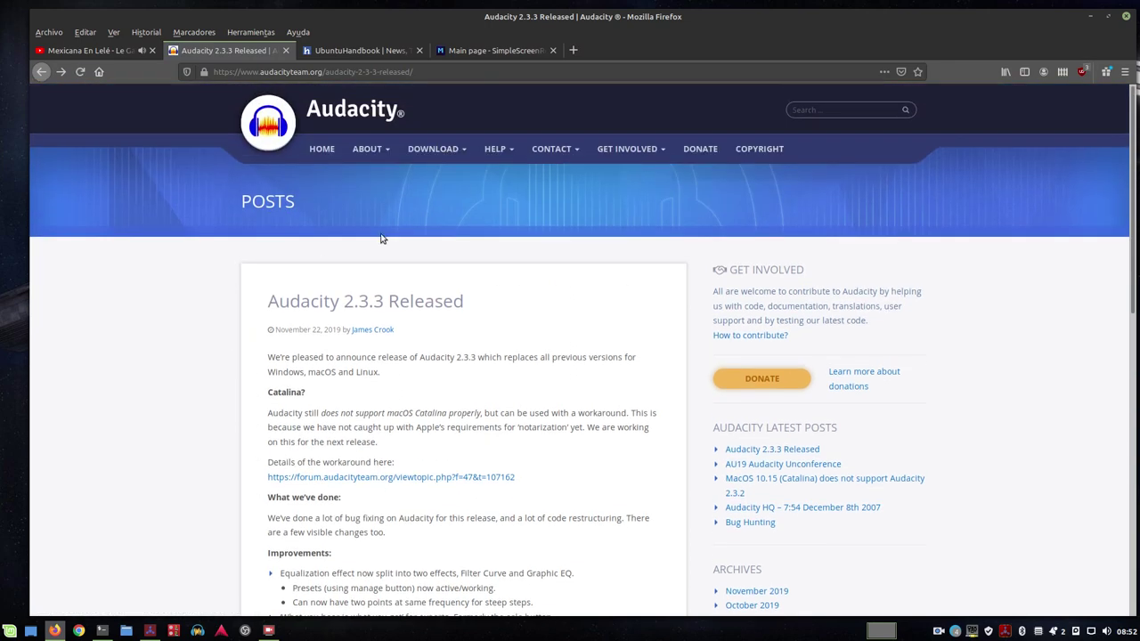
- Open the Linux download page and examine its installation packages, Unofficial PPA for Ubuntu/Linux Mint and System Requirements sections
mouse_move(434, 149)
click(423, 218)
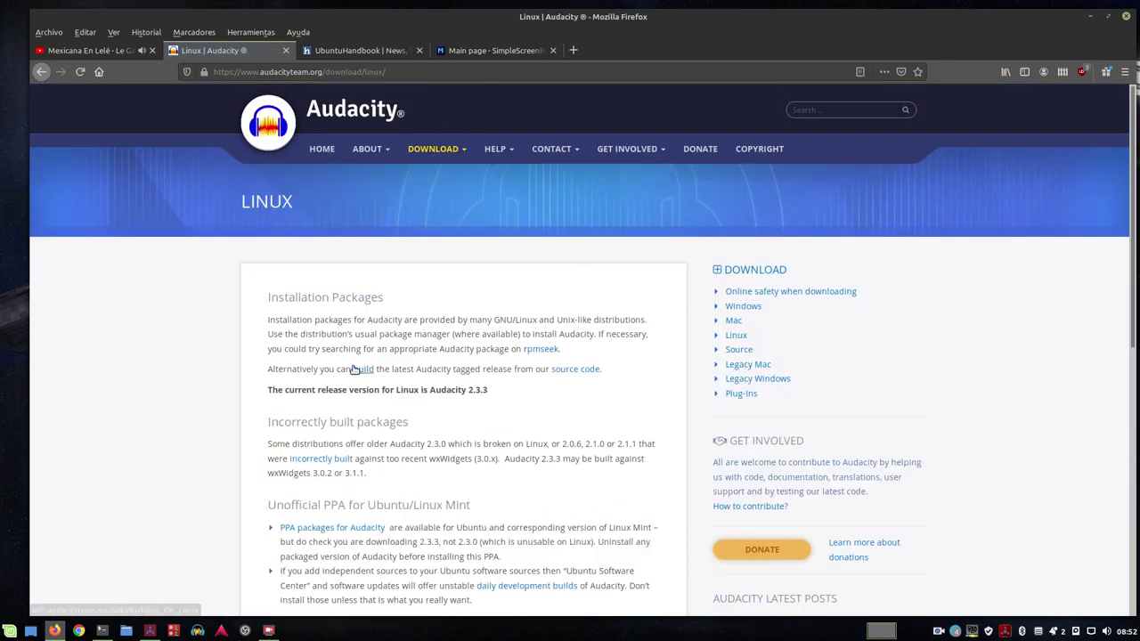
scroll(226, 352, down, 3)
scroll(225, 352, down, 2)
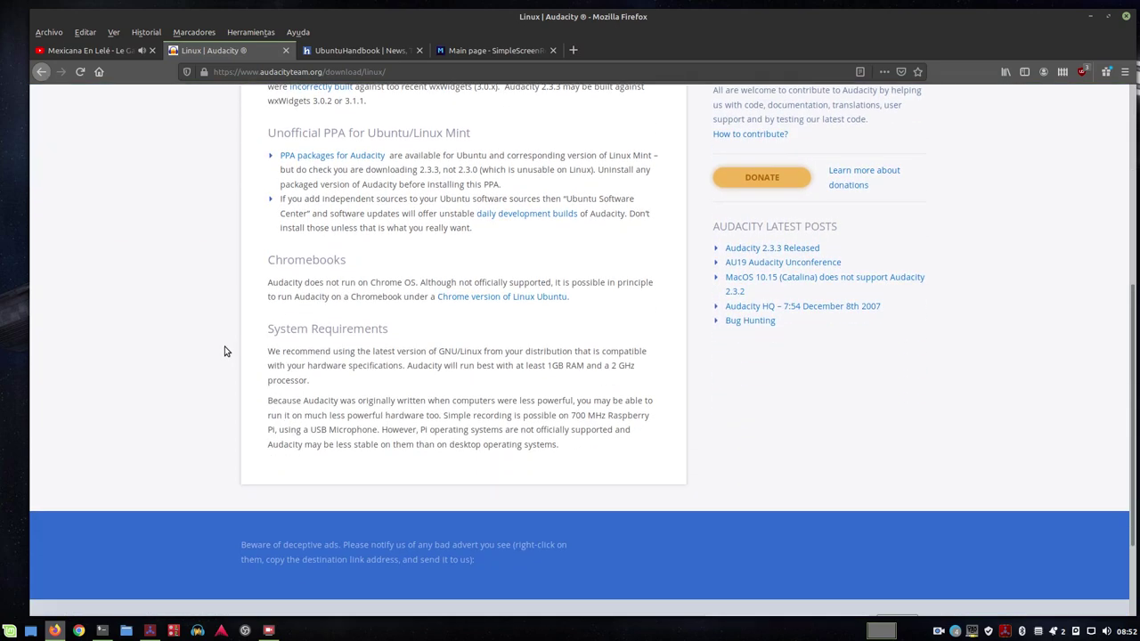
scroll(225, 351, up, 1)
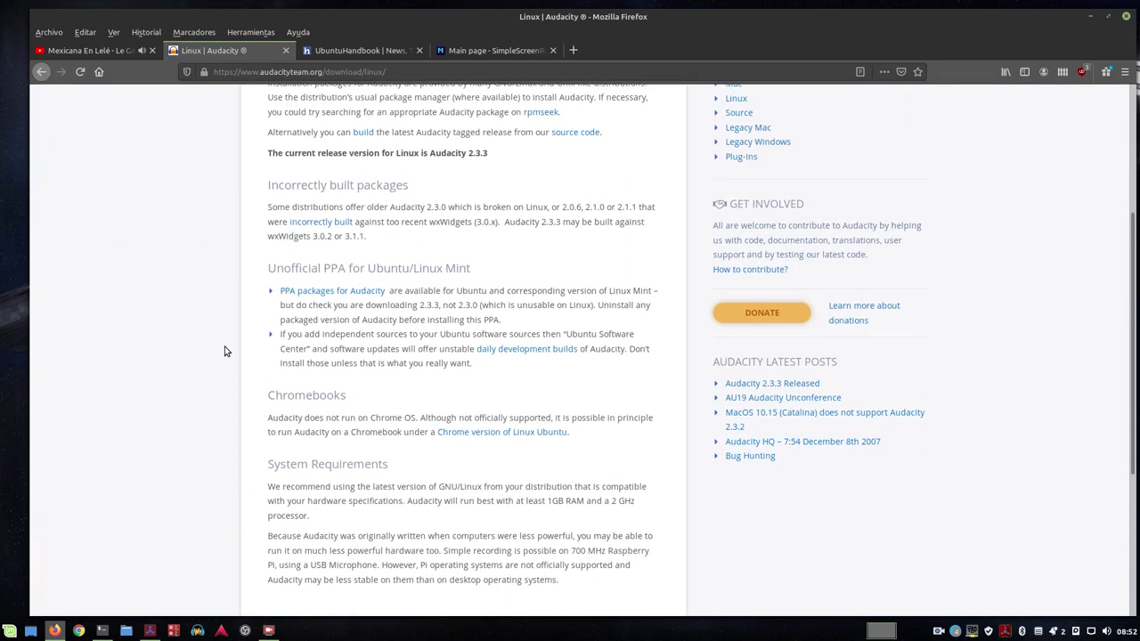
scroll(232, 419, up, 3)
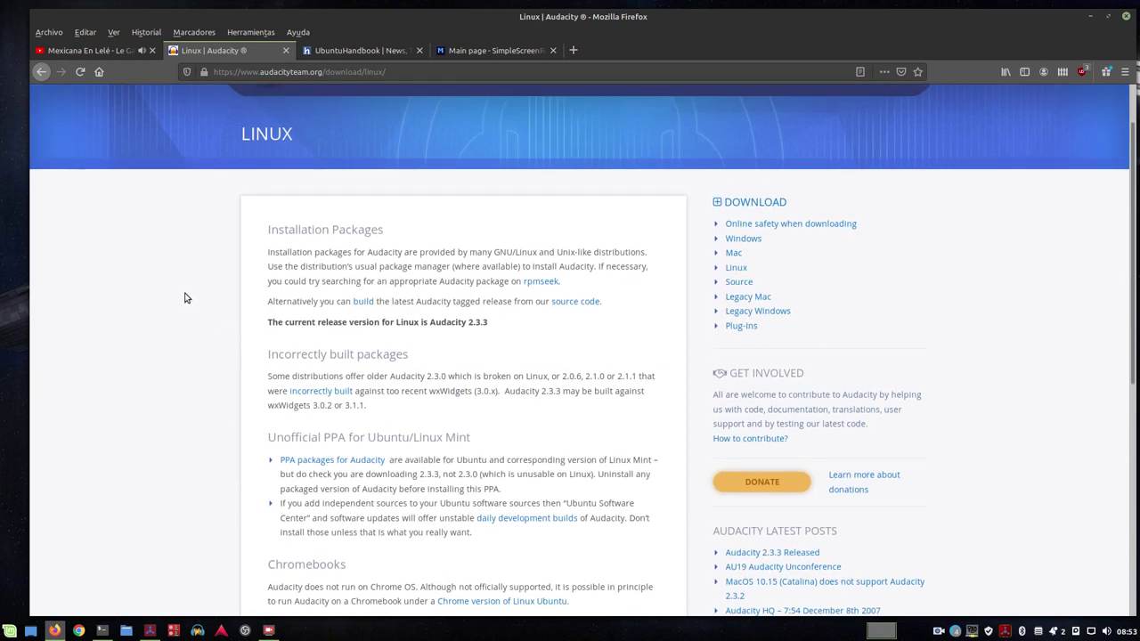
scroll(196, 284, down, 2)
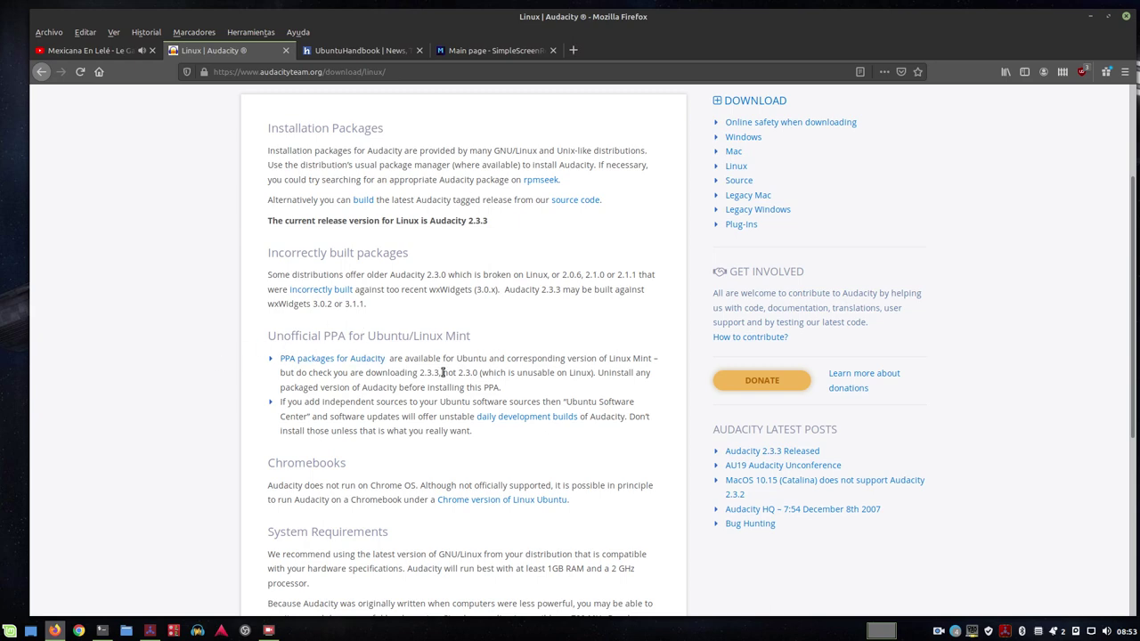
- Open the PPA packages for Audacity page on Launchpad and examine its published packages, latest updates and setup commands
click(360, 360)
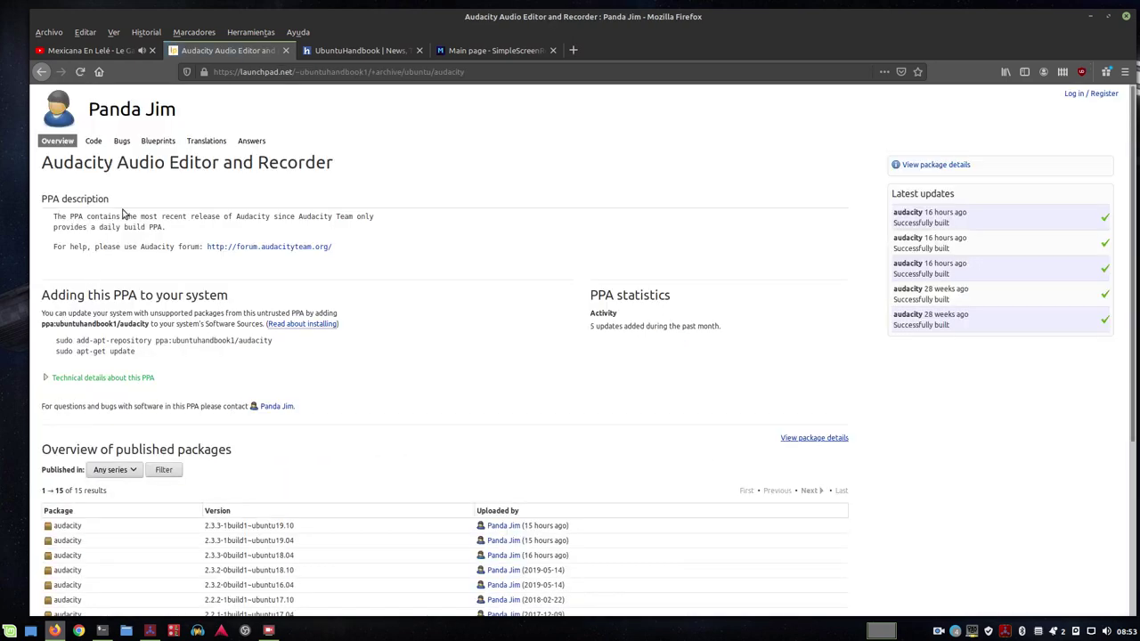
scroll(255, 317, down, 5)
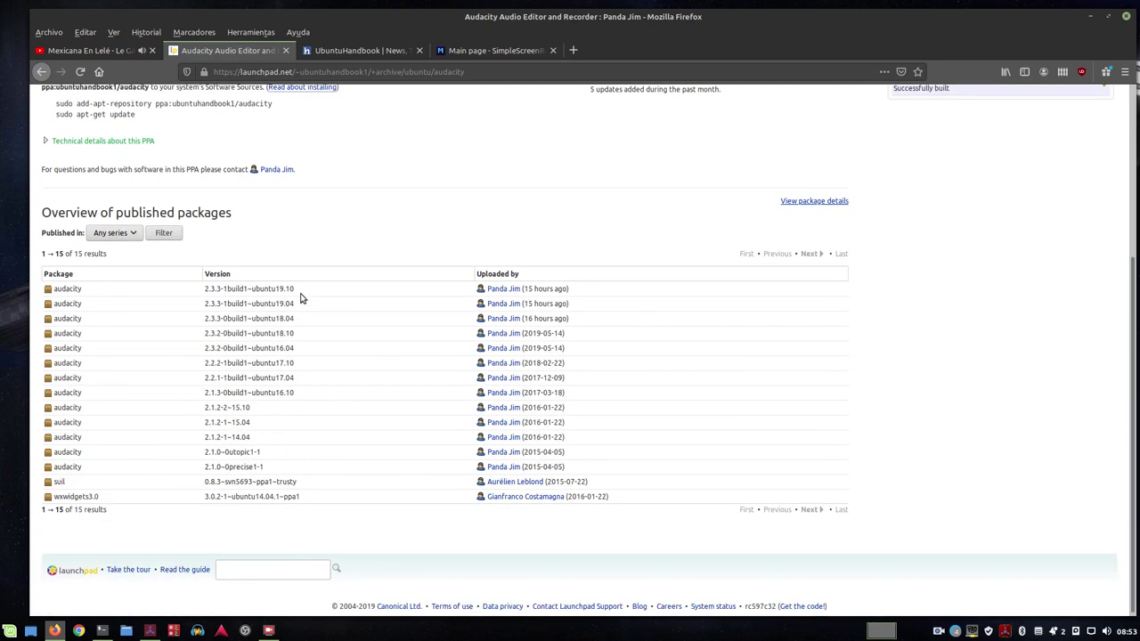
scroll(300, 298, up, 4)
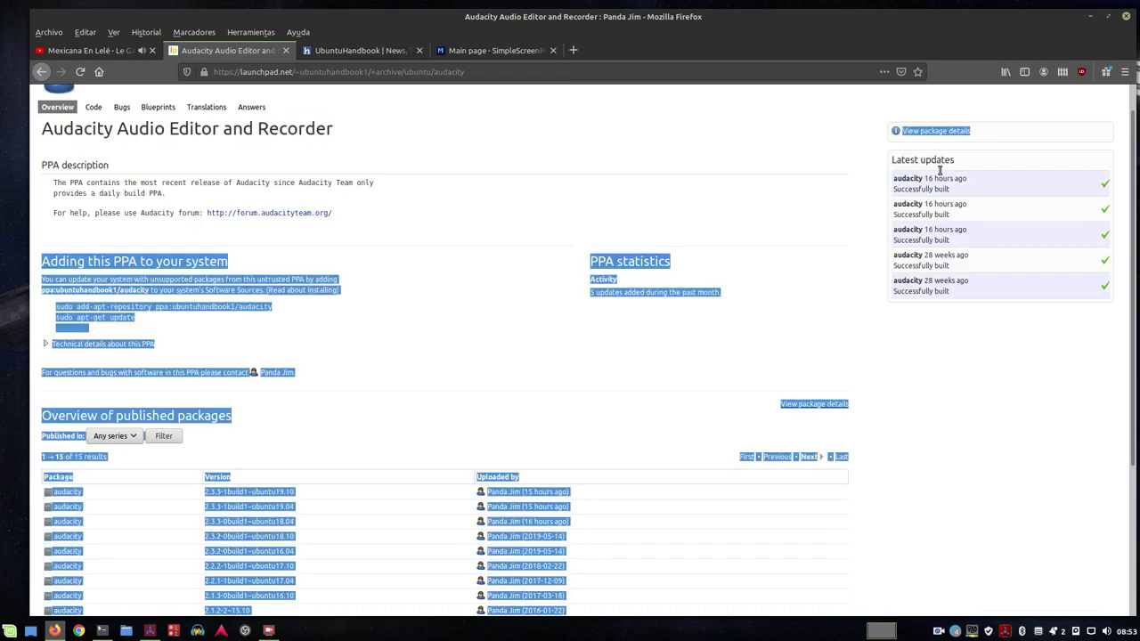
click(663, 169)
scroll(249, 424, down, 3)
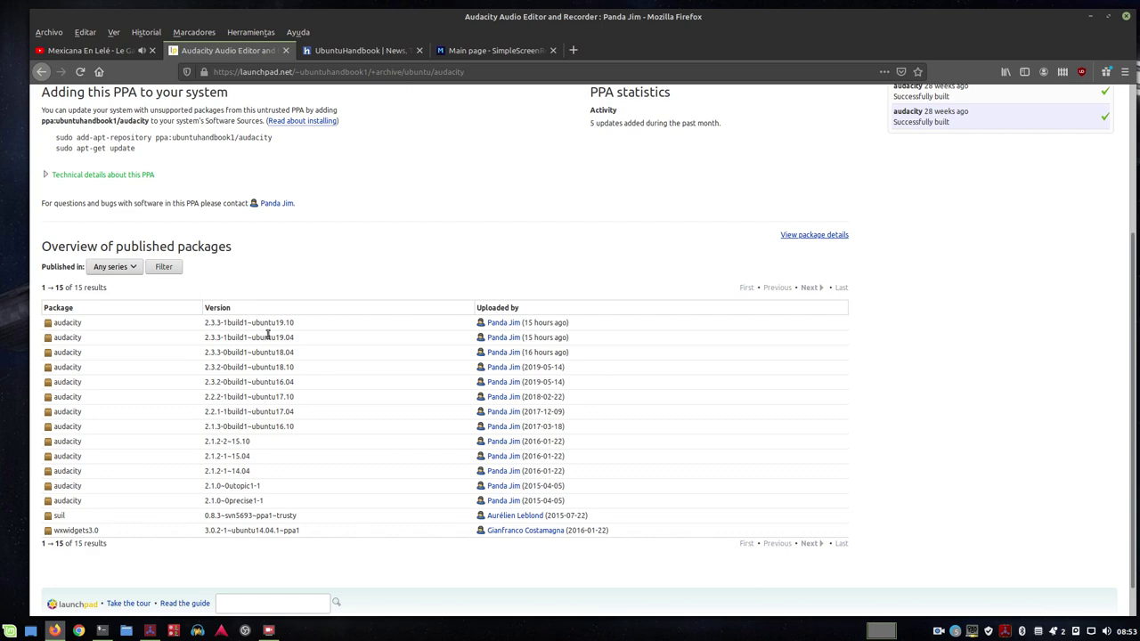
scroll(267, 334, up, 4)
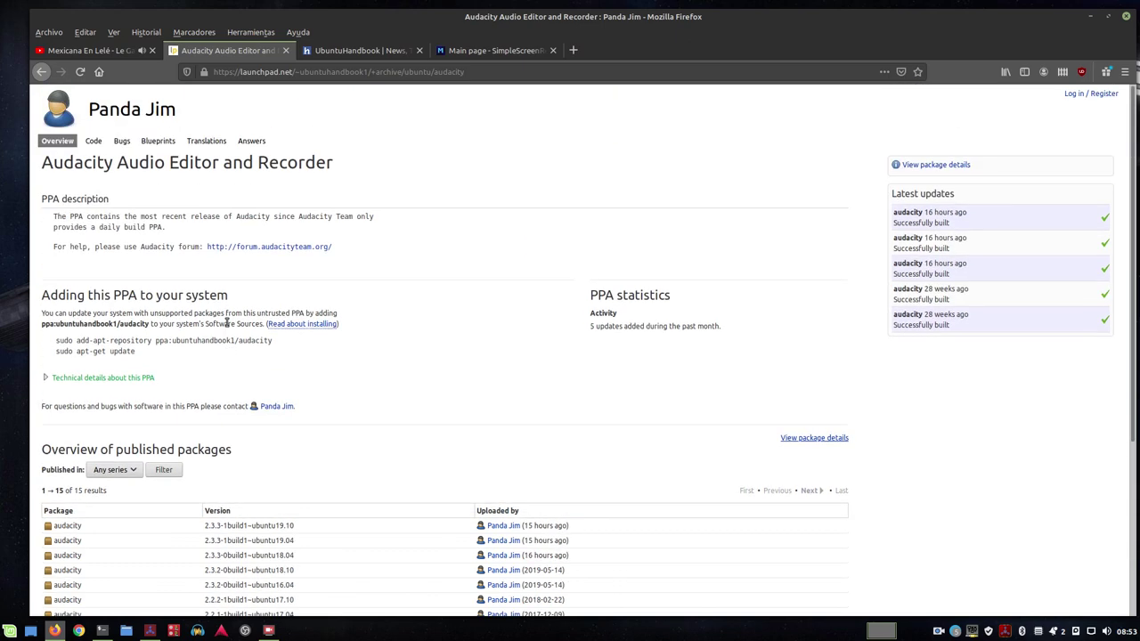
- Switch to UbuntuHandbook, point out the date of the Audacity 2.3.3 article, open it and go to its installation instructions
click(365, 50)
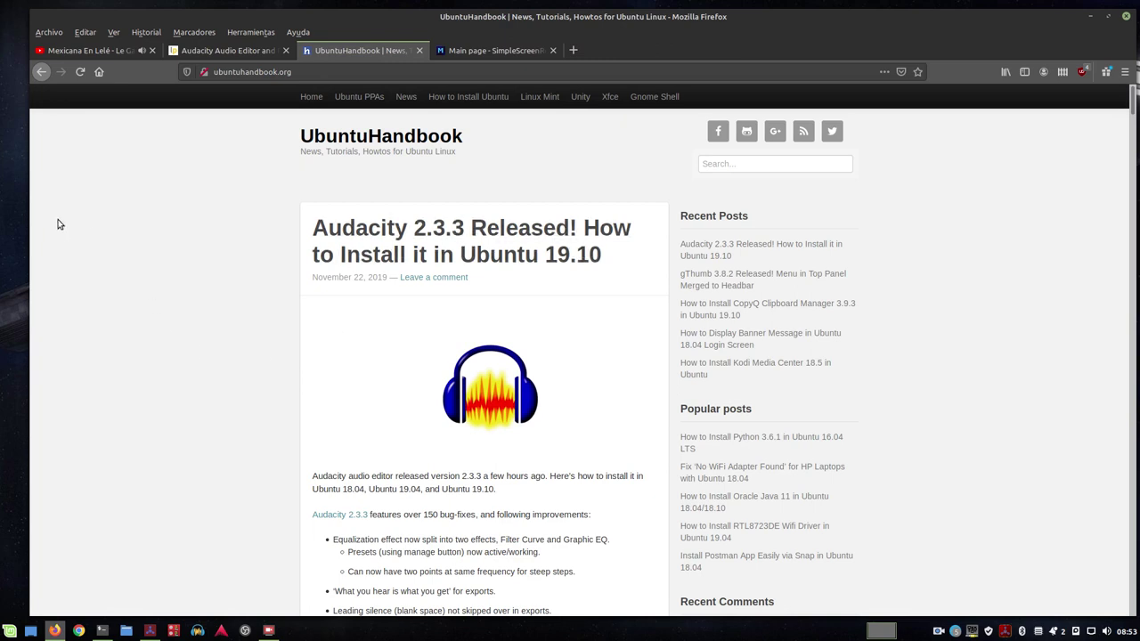
drag(498, 288, 305, 274)
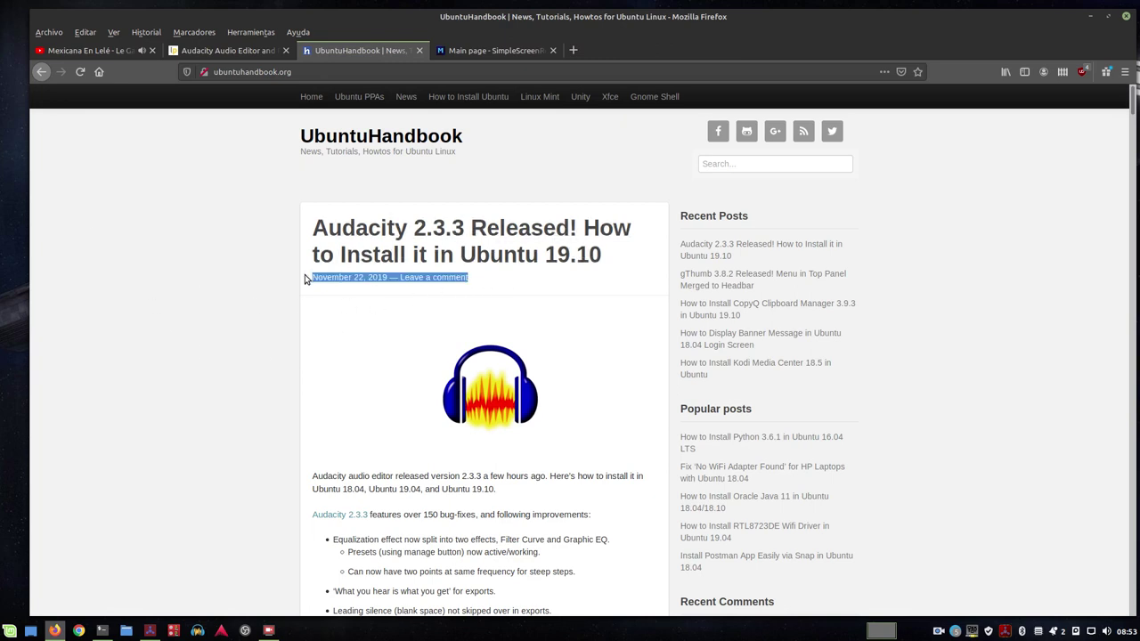
click(206, 310)
click(356, 246)
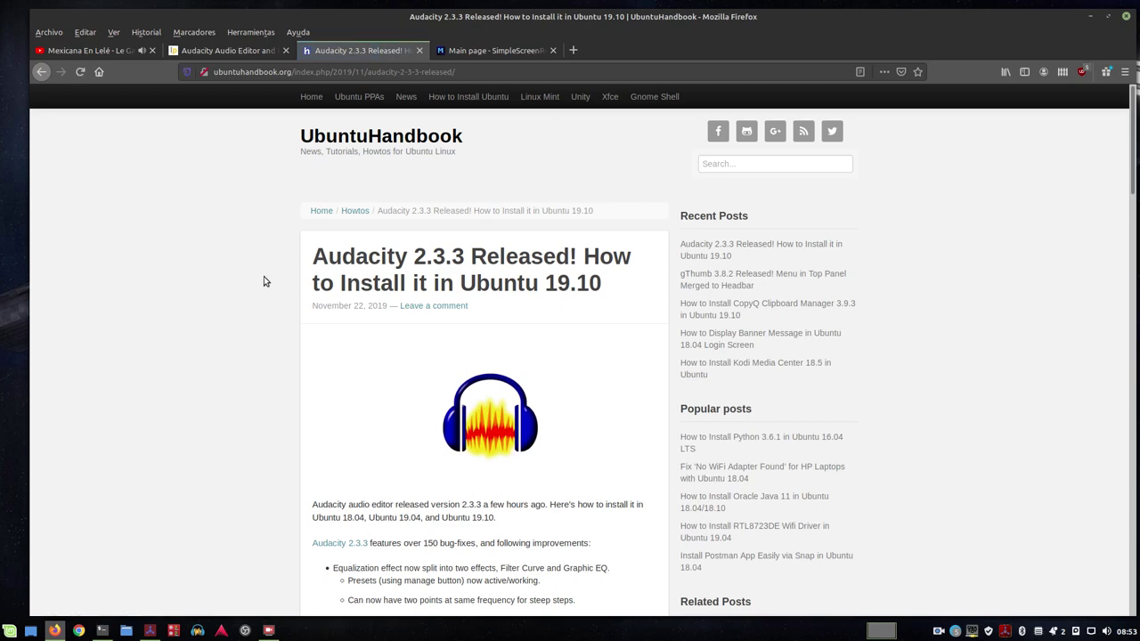
scroll(223, 331, down, 5)
scroll(194, 355, down, 5)
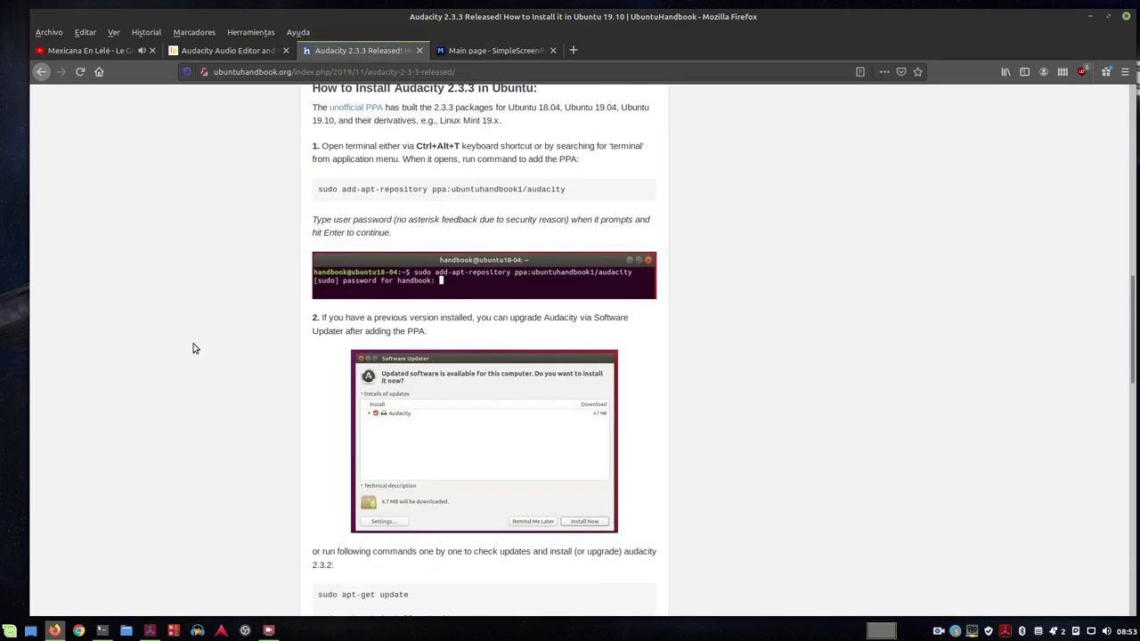
- Highlight the command sudo add-apt-repository ppa:ubuntuhandbook1/audacity in the article and its match on the Launchpad page
scroll(525, 395, up, 3)
drag(610, 426, 307, 430)
click(228, 51)
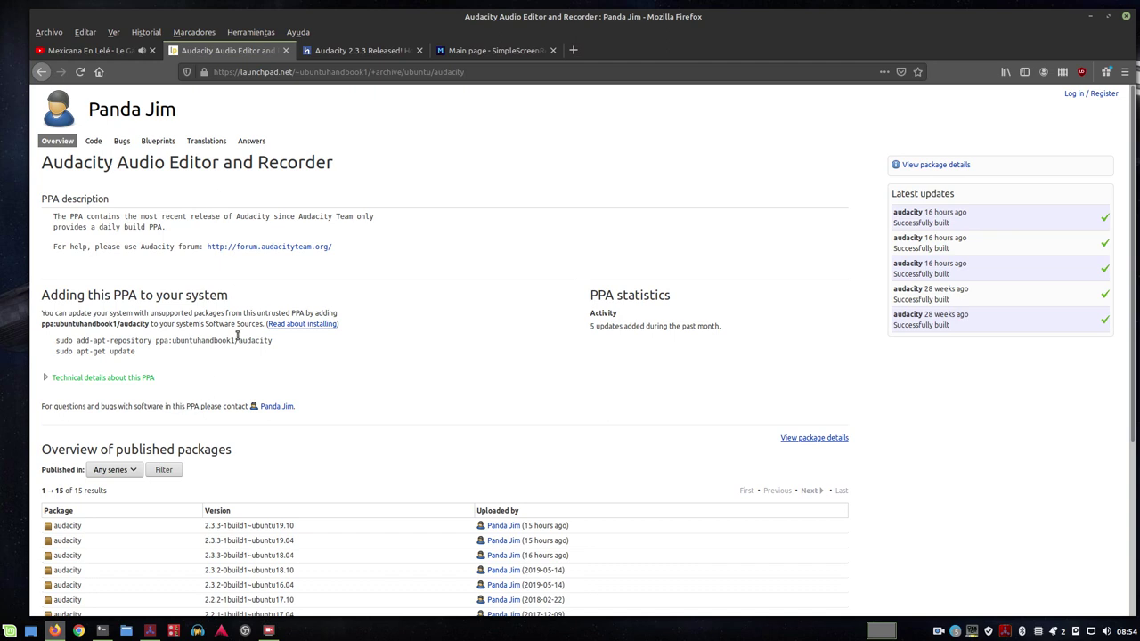
drag(281, 348, 50, 348)
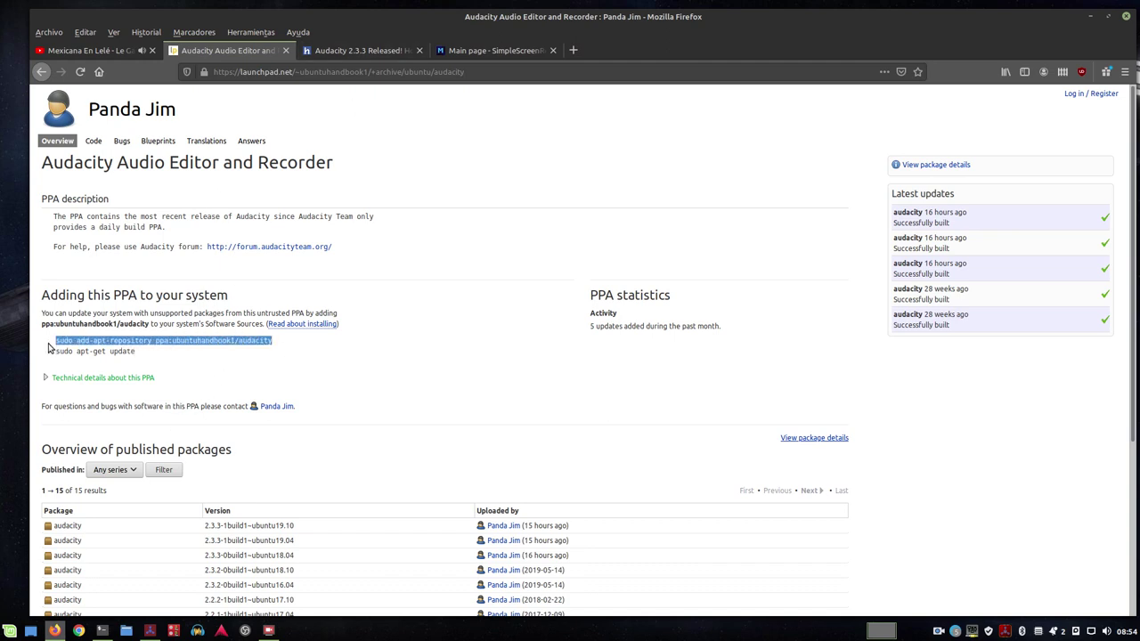
- Return to the UbuntuHandbook article, clear the command highlight and continue through the Audacity 2.3.3 installation instructions
click(356, 50)
scroll(196, 385, down, 3)
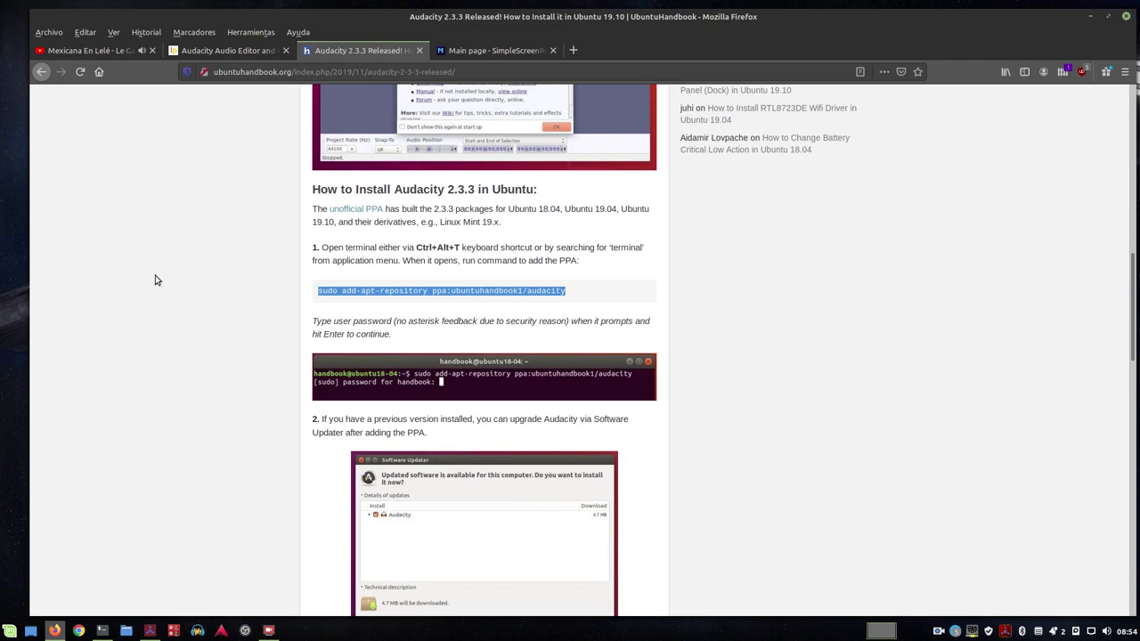
click(129, 331)
scroll(520, 307, down, 8)
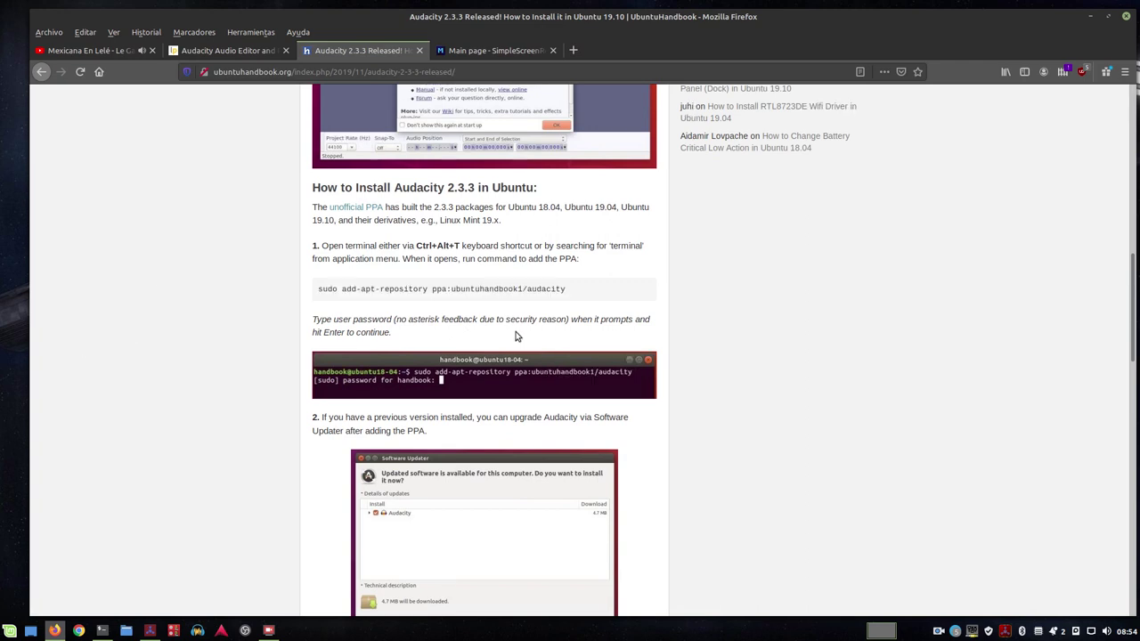
- Highlight the command sudo apt-get install audacity in the UbuntuHandbook article and return to the start of the article
drag(475, 354, 307, 354)
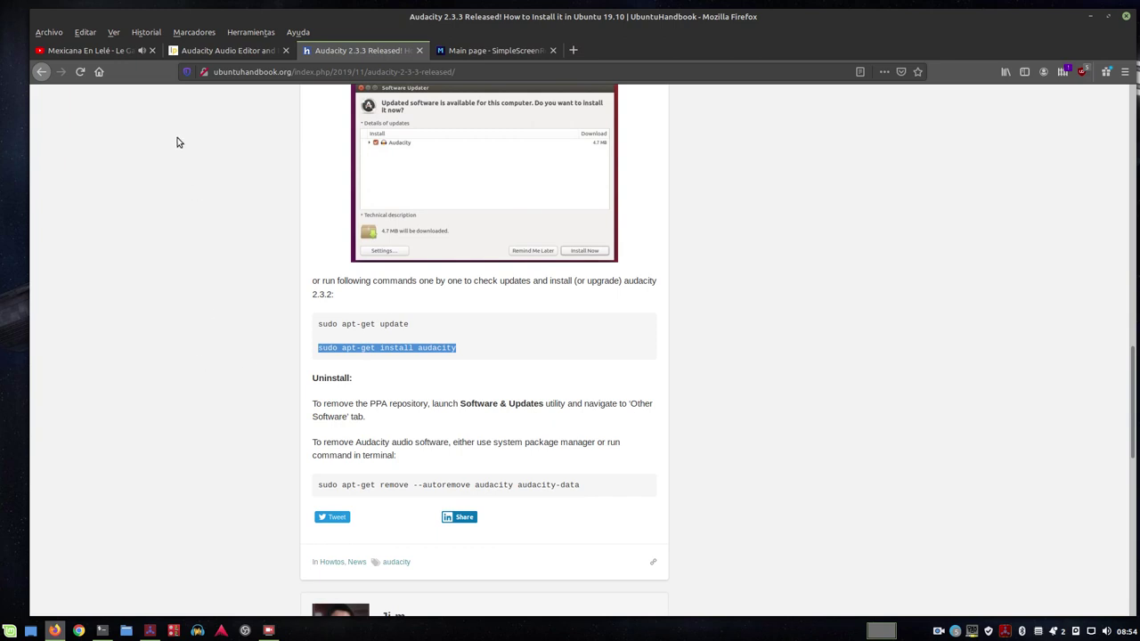
scroll(330, 398, up, 12)
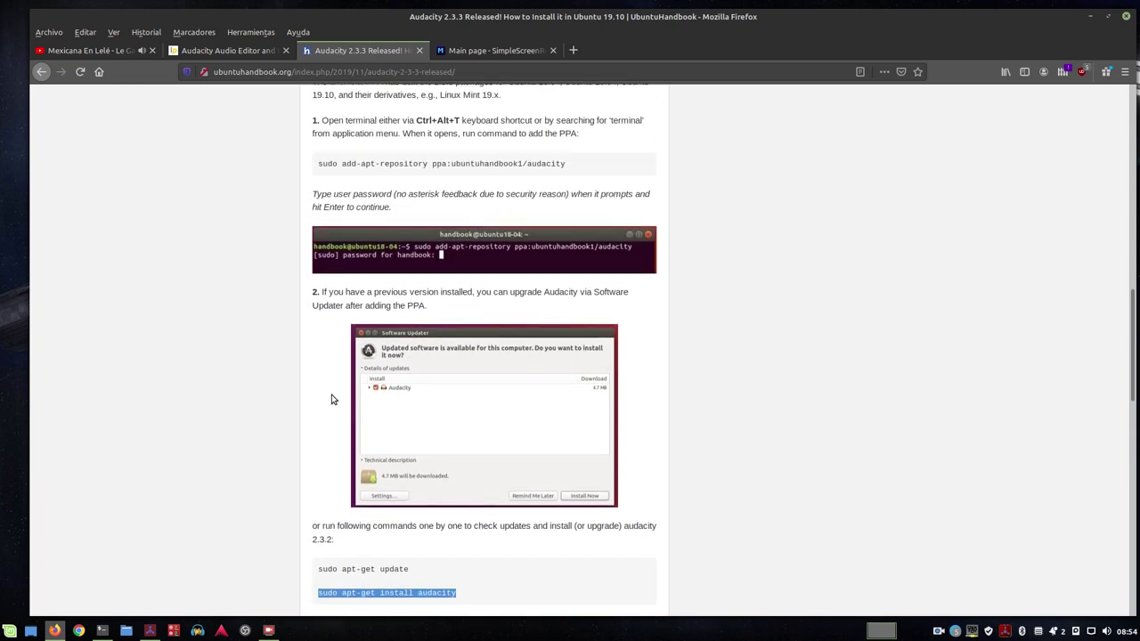
scroll(313, 365, up, 8)
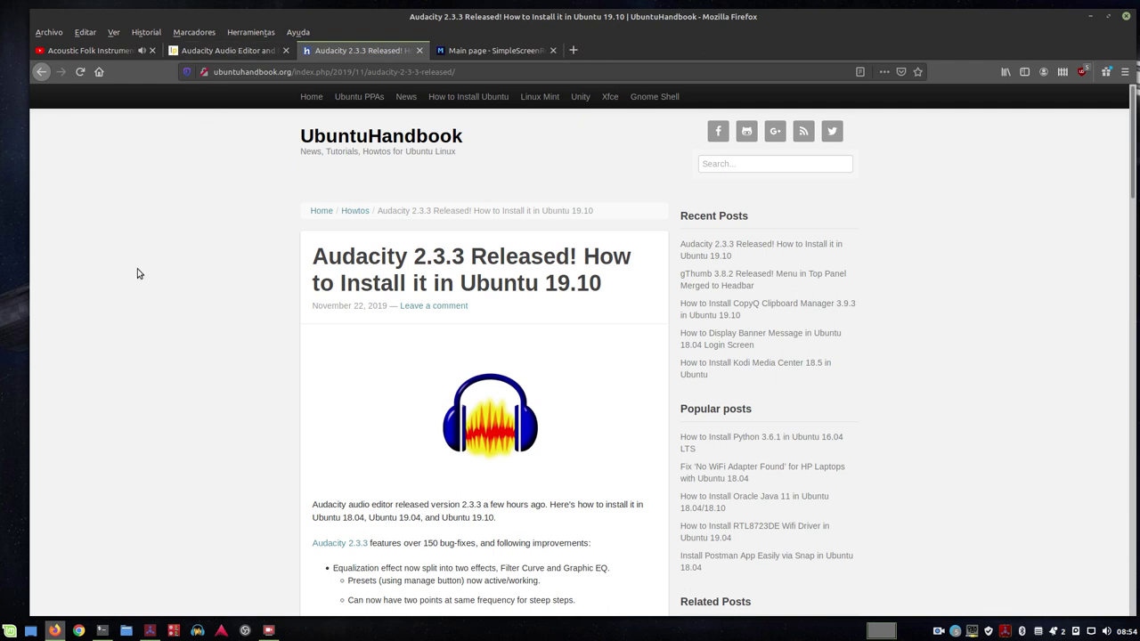
- Return to the Launchpad PPA page, clear the highlight on its add-apt-repository command and minimise the browser
click(234, 50)
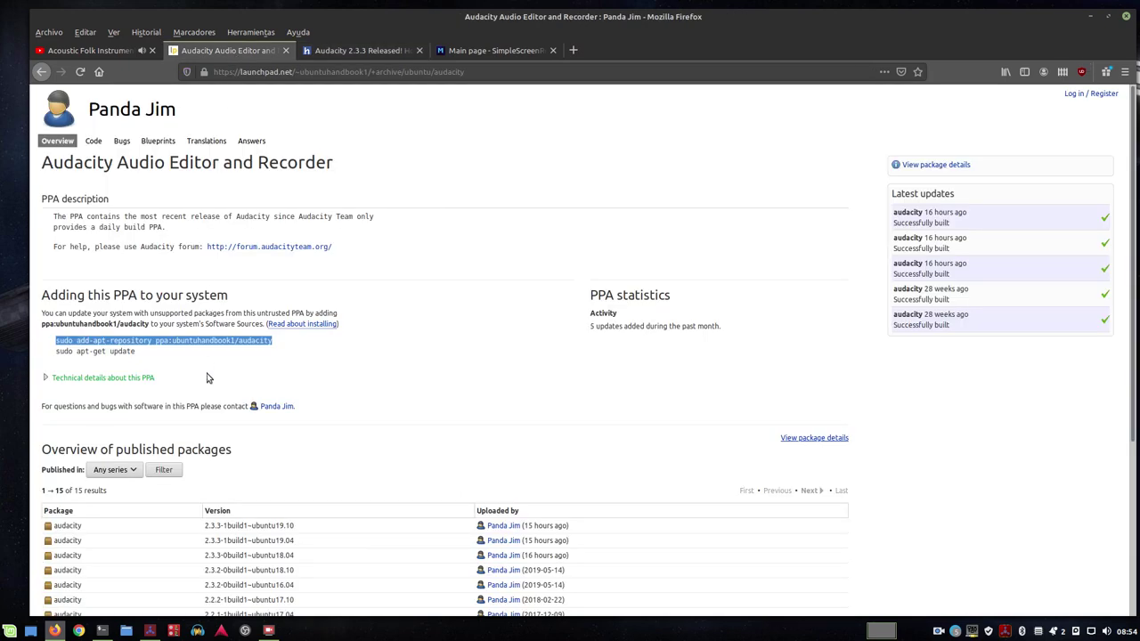
click(371, 399)
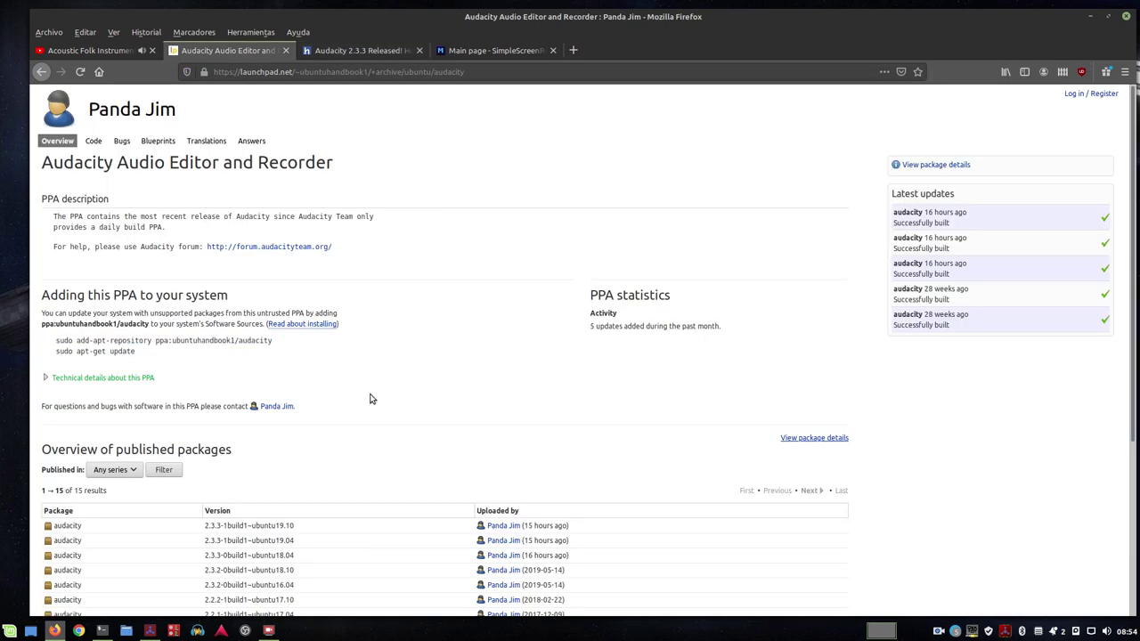
click(1091, 16)
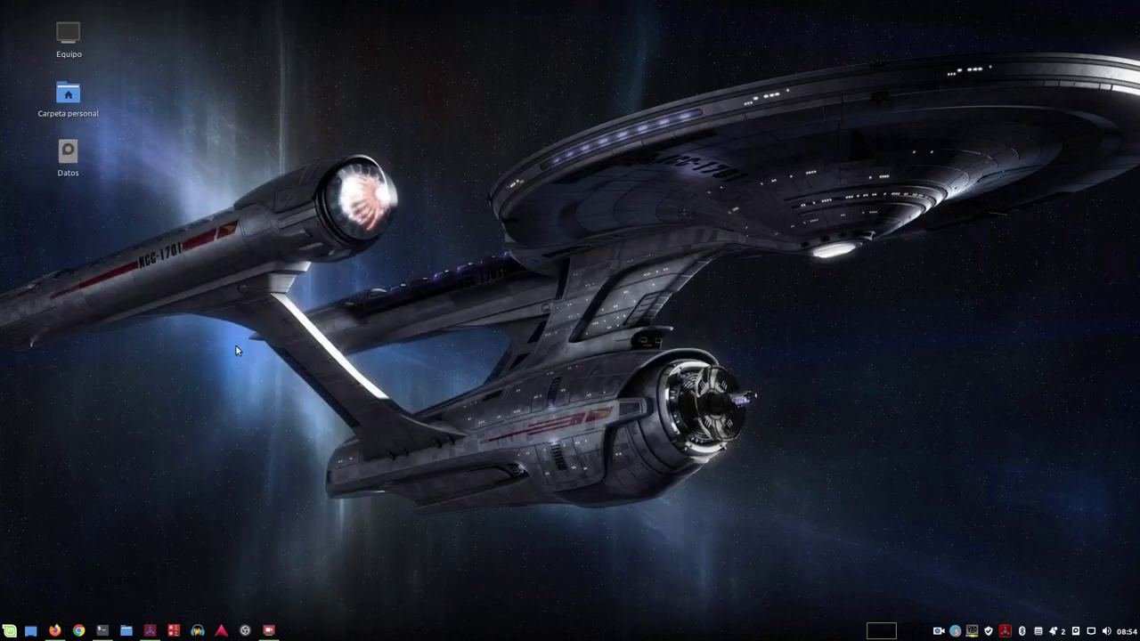
- Launch Audacity, check its version in the Acerca de Audacity dialog and close the dialog
click(197, 631)
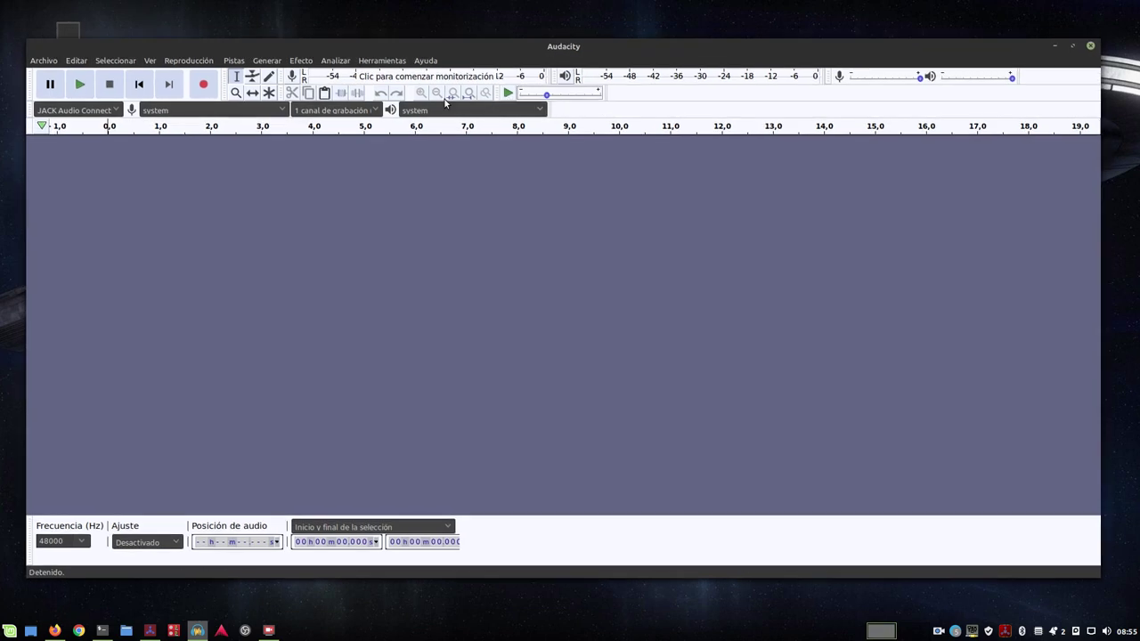
click(426, 60)
click(449, 148)
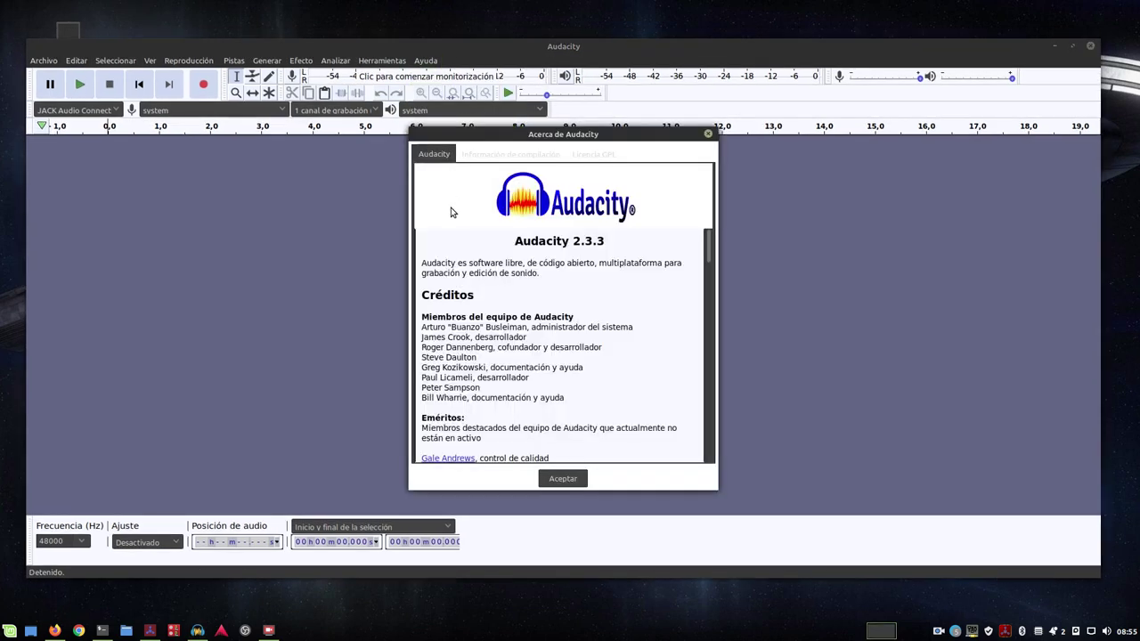
click(561, 478)
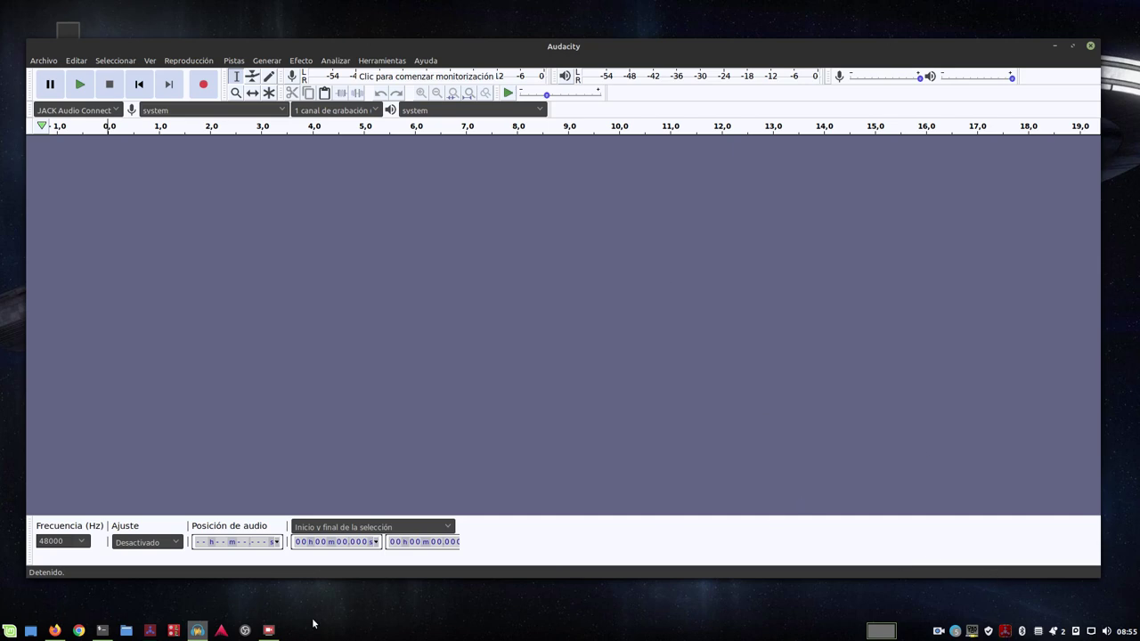
- Open Cadence, examine the JACK driver's sample rate and buffer settings, cancel the settings without changes and close Cadence
click(1005, 633)
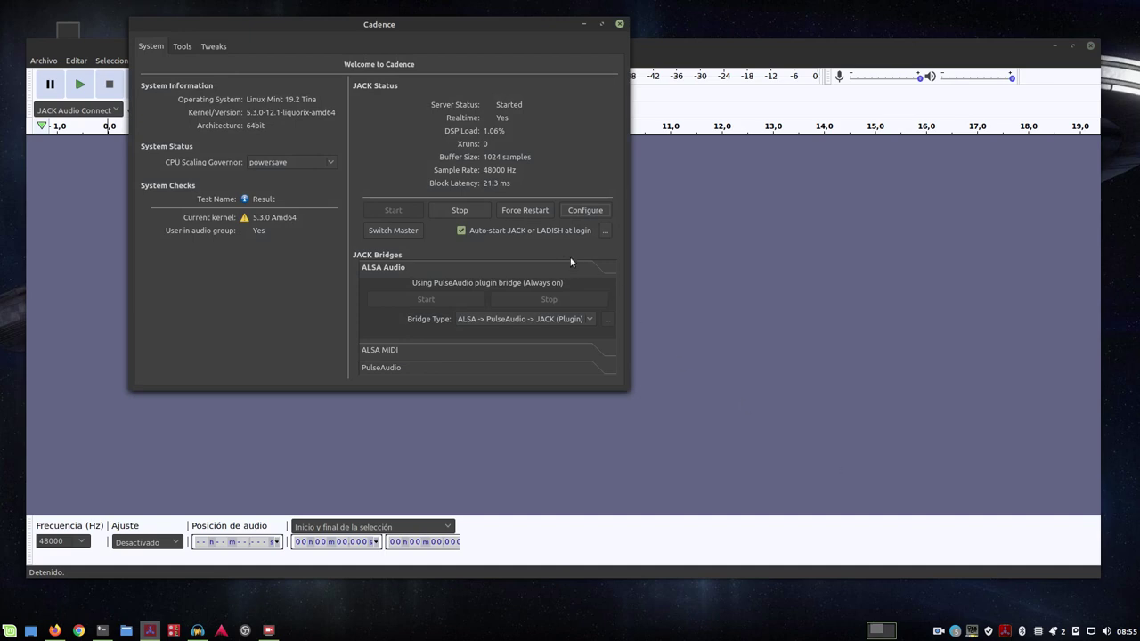
click(584, 212)
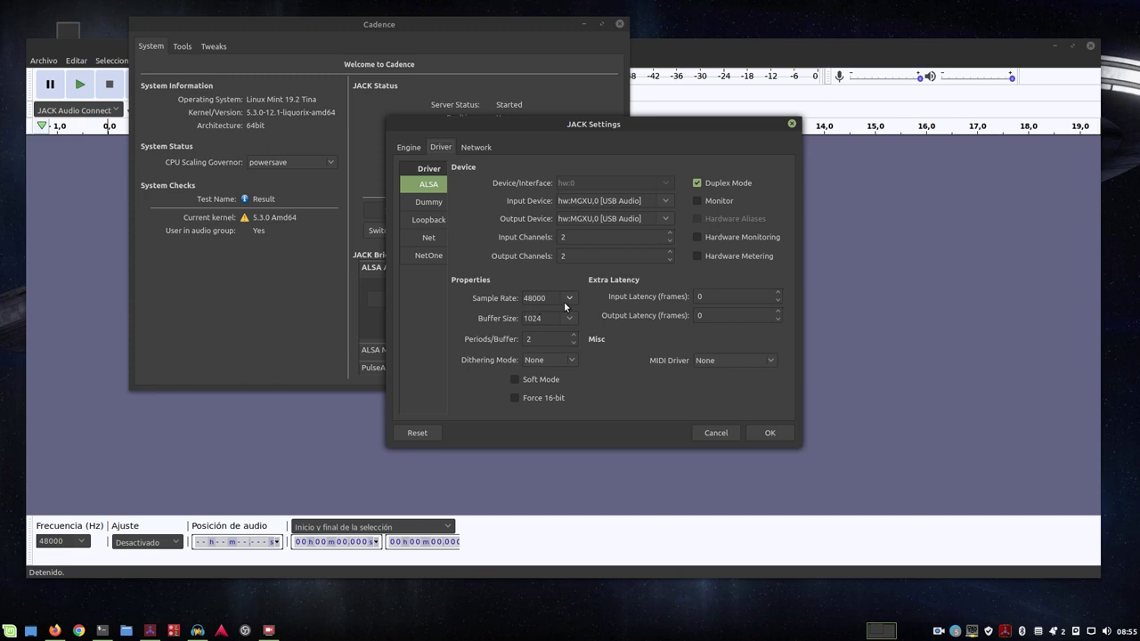
click(717, 433)
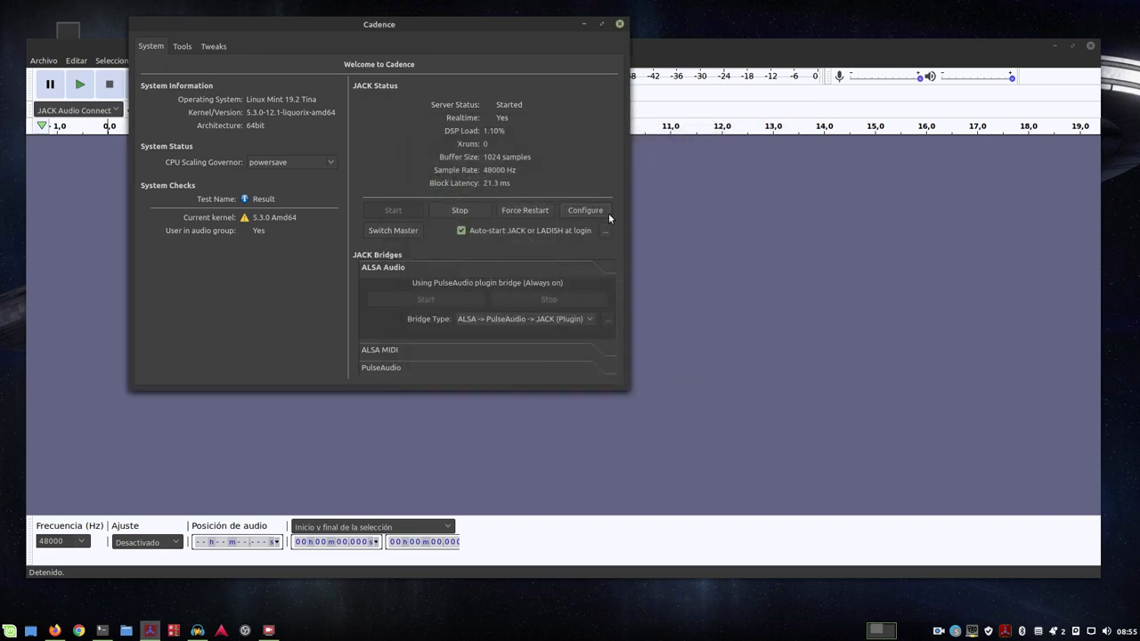
drag(550, 32, 586, 105)
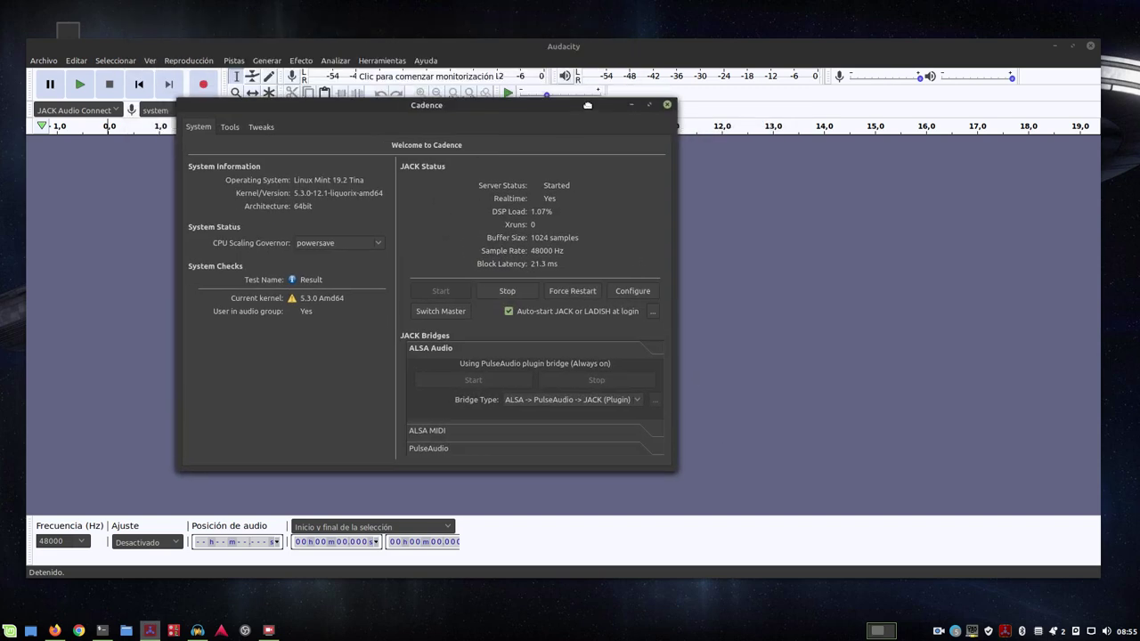
click(664, 102)
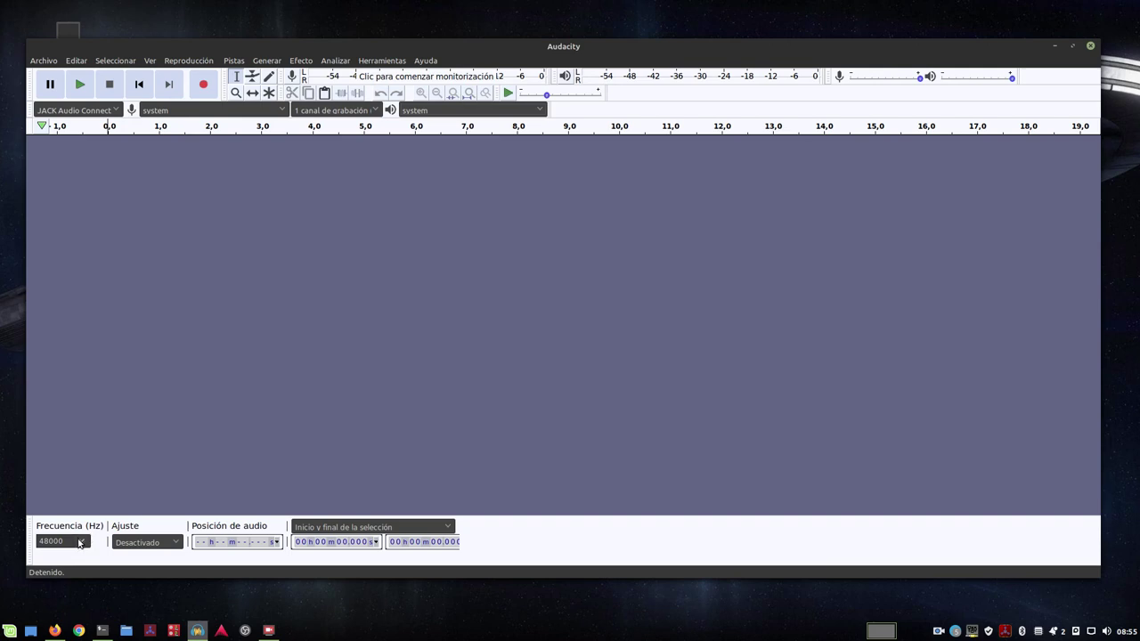
- Examine Audacity's project rate options and the default sample format choices in the Calidad preferences, and cancel the preferences
click(81, 542)
click(219, 371)
click(76, 60)
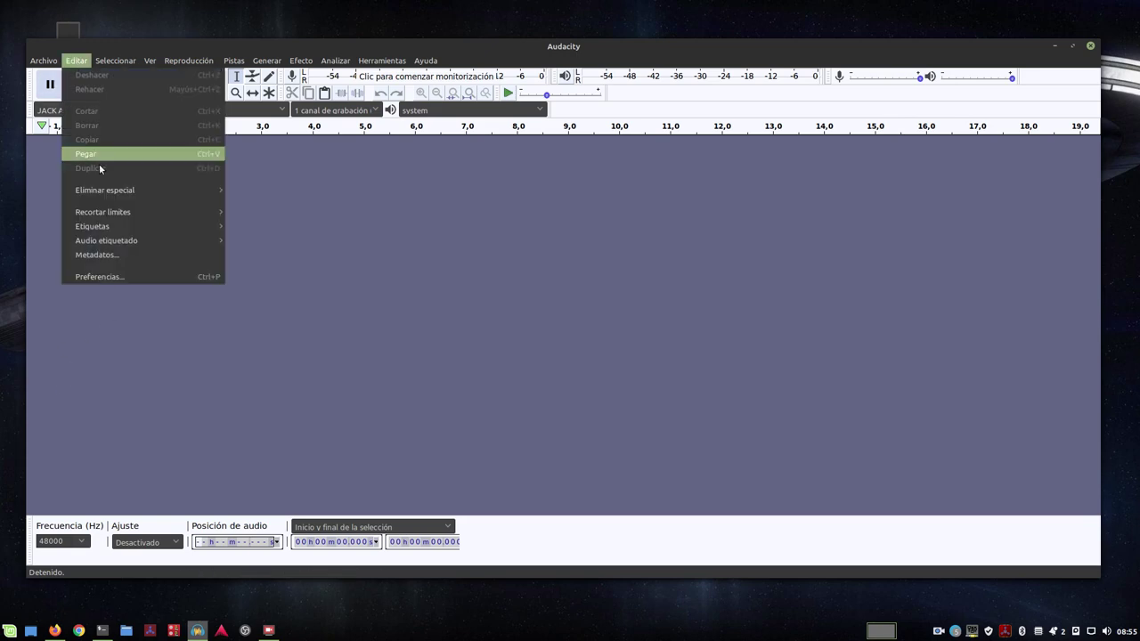
click(107, 277)
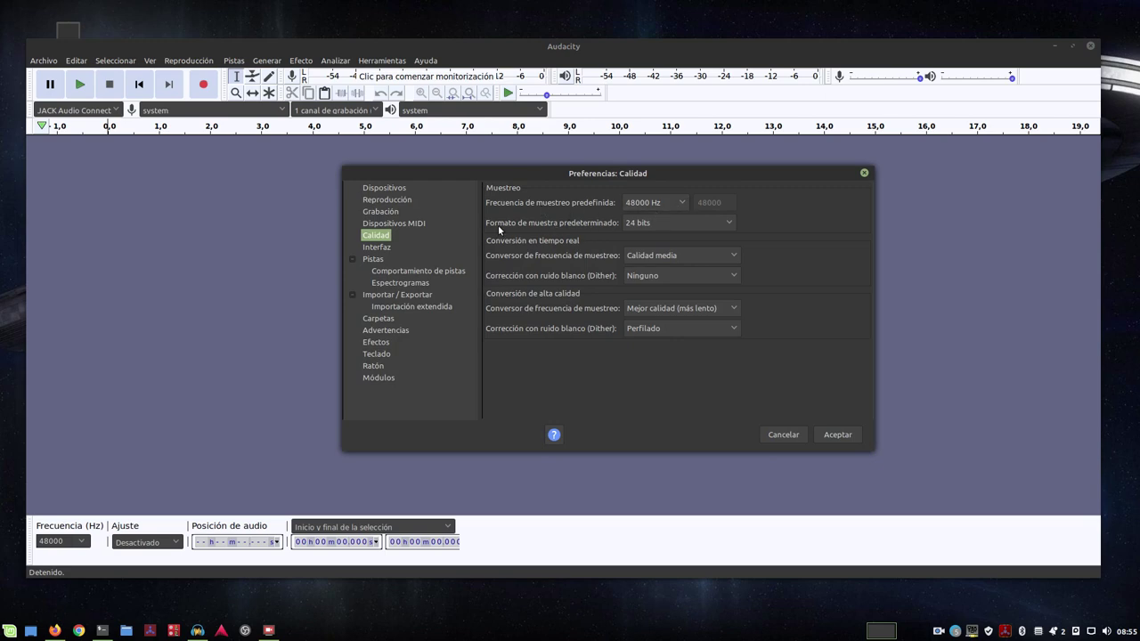
click(730, 224)
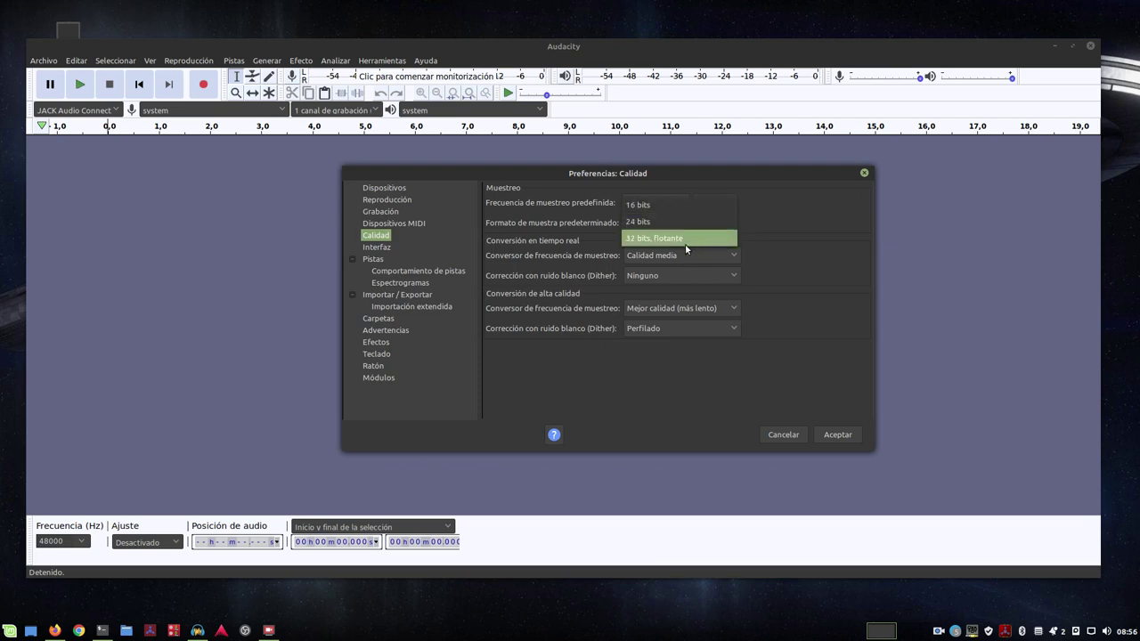
click(712, 415)
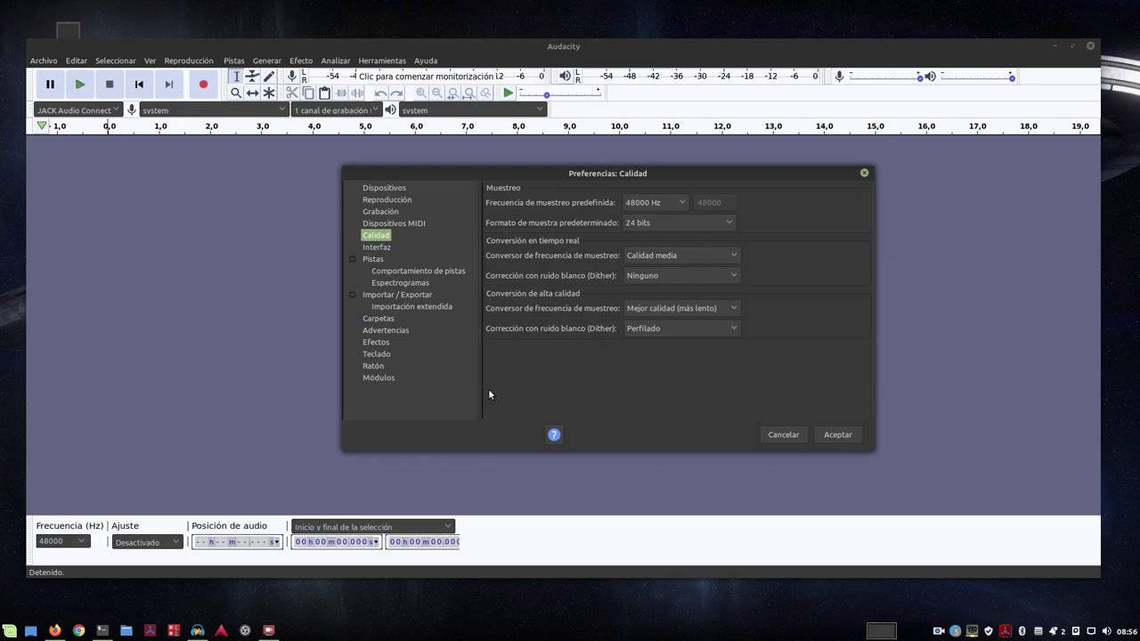
click(778, 438)
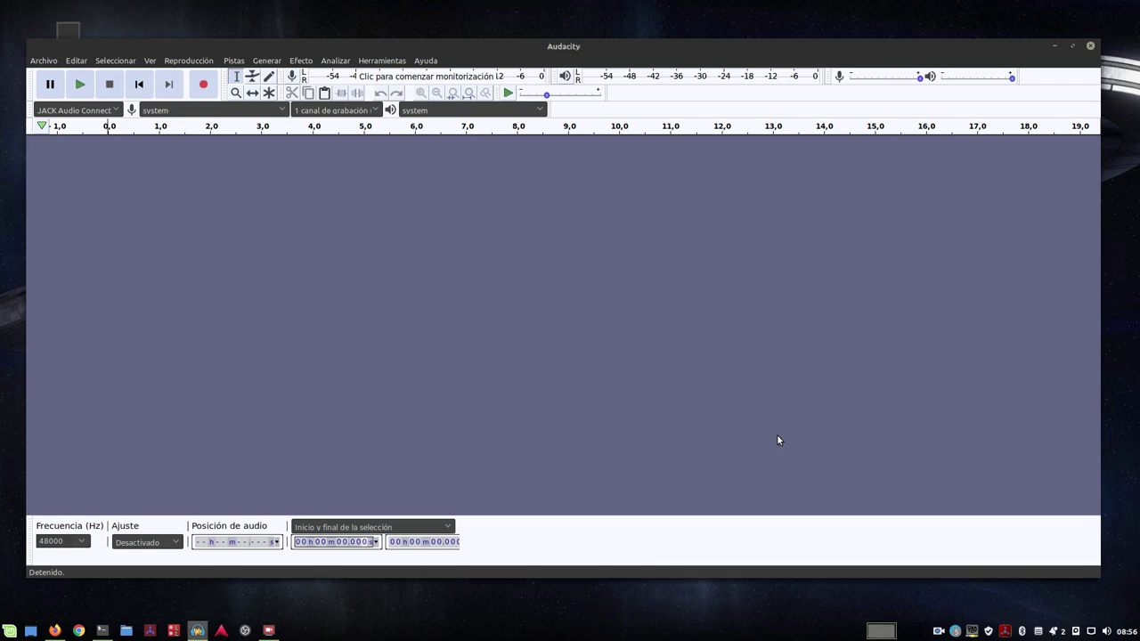
click(418, 64)
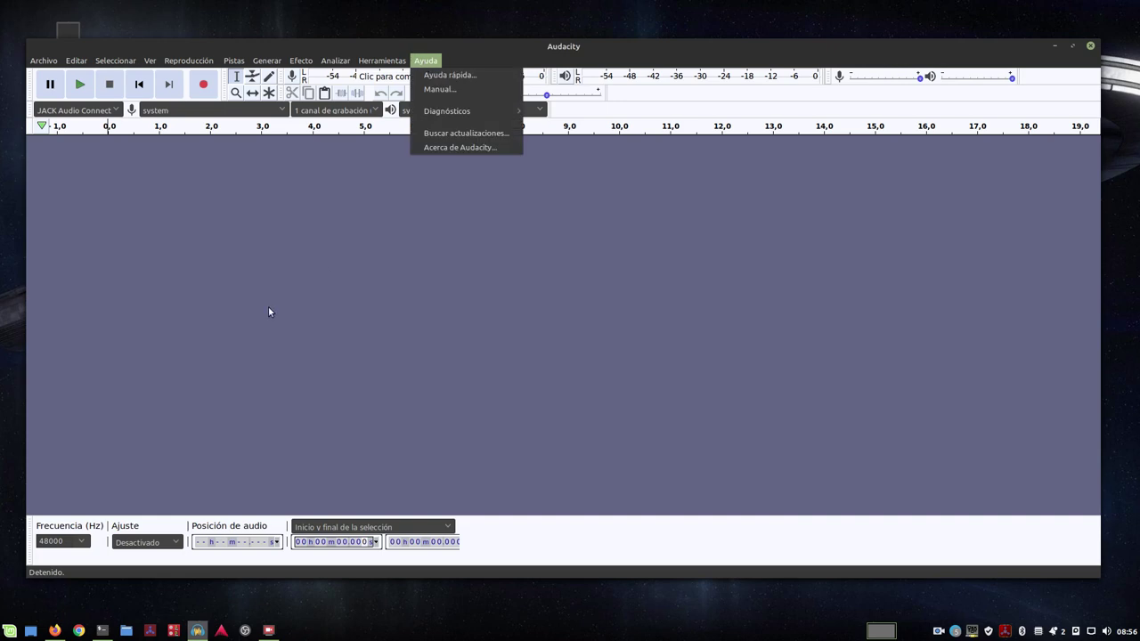
click(270, 311)
click(77, 61)
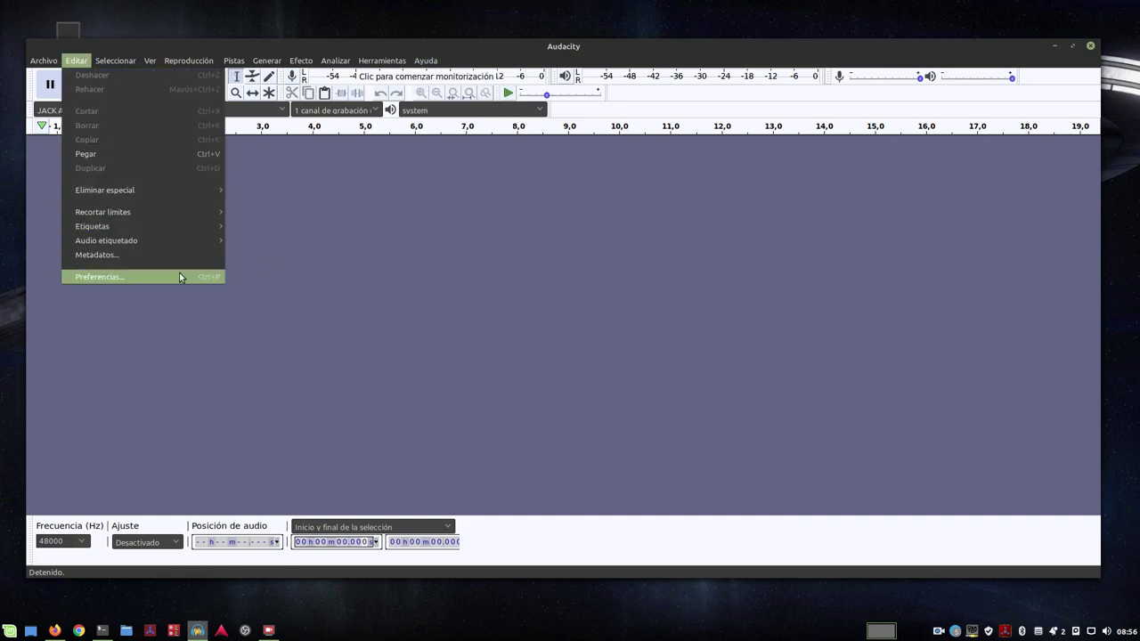
click(393, 248)
click(382, 62)
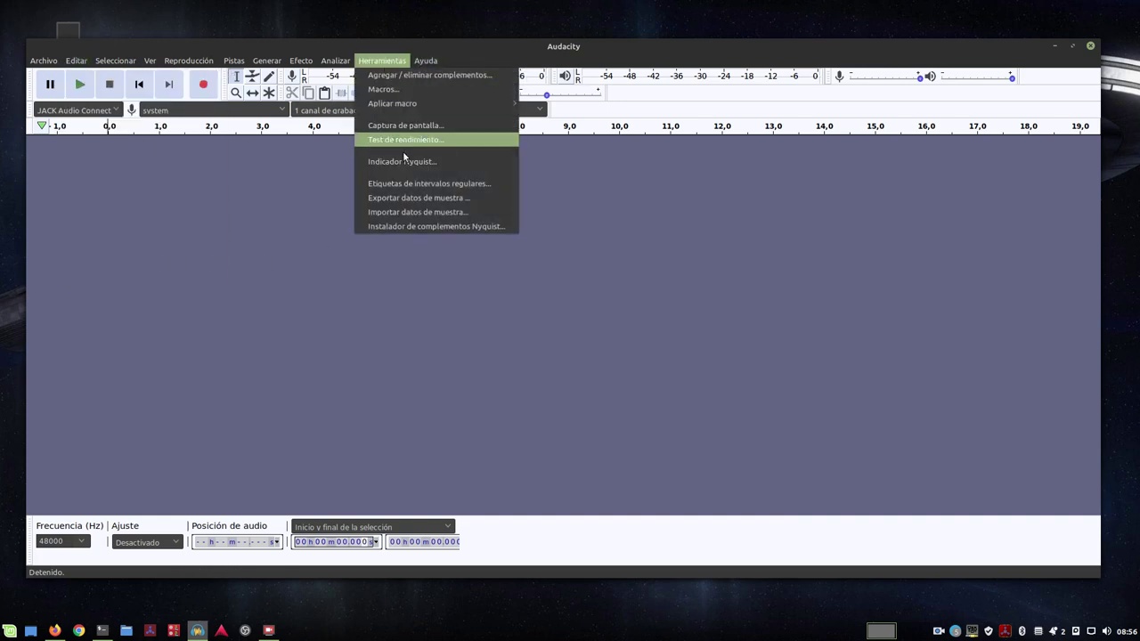
click(129, 256)
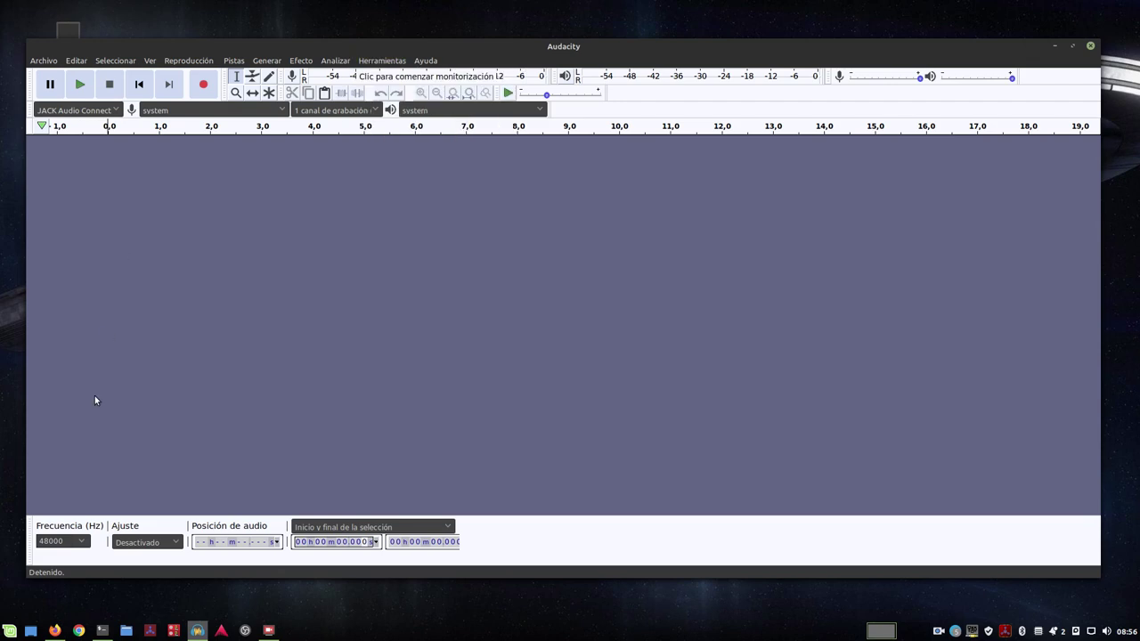
- Switch to Firefox, pause the Acoustic Folk Instrumental video playing on YouTube and minimise the browser again
click(54, 630)
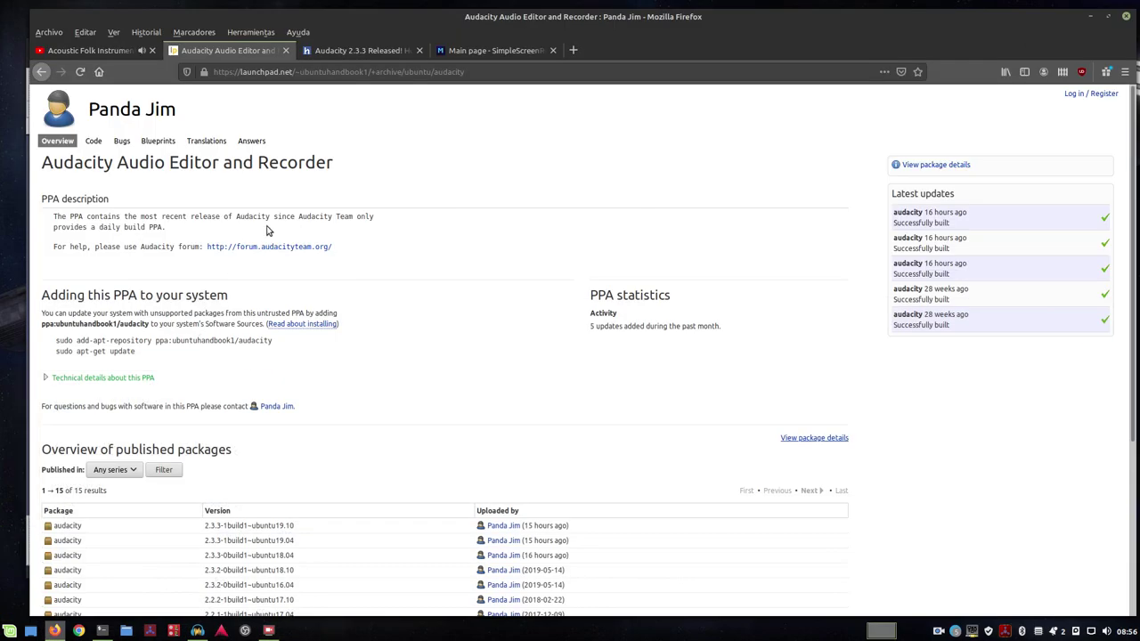
click(106, 51)
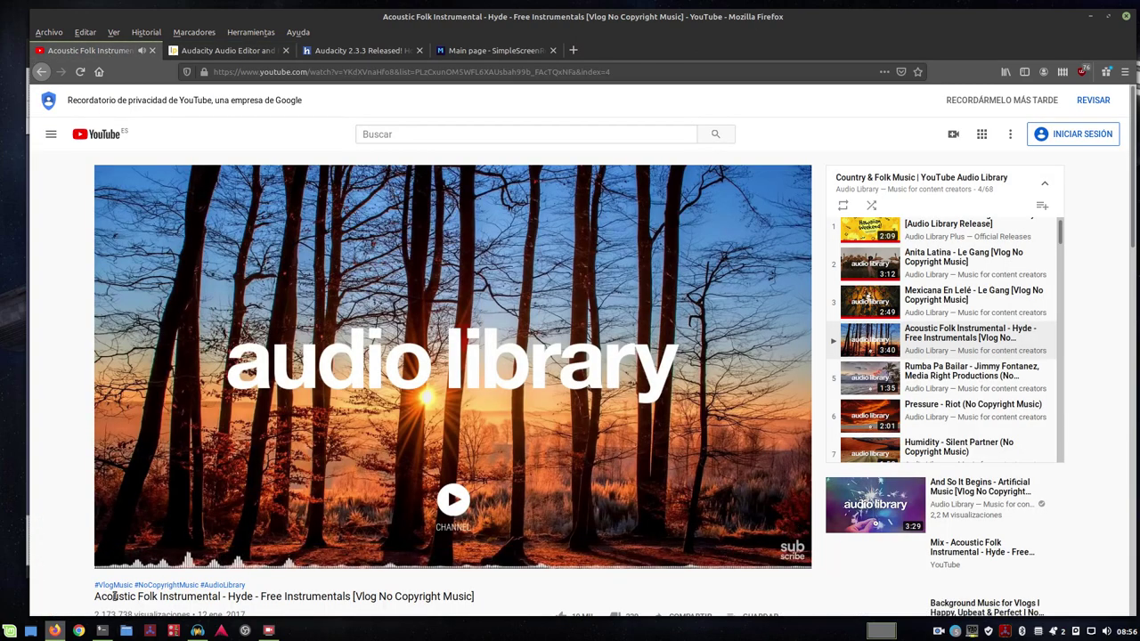
click(136, 559)
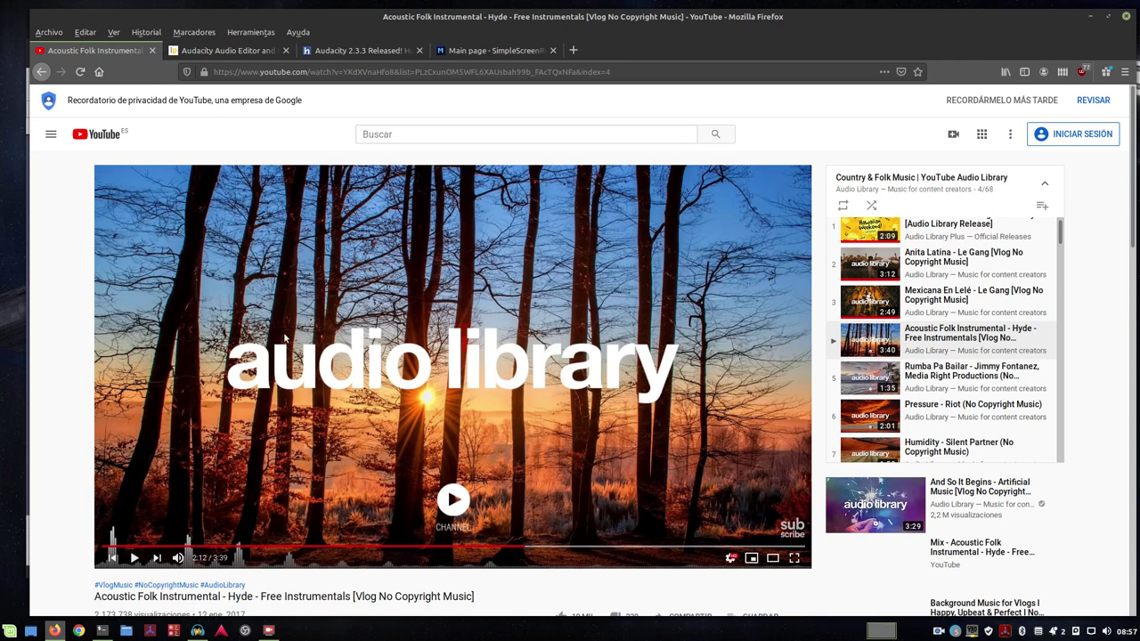
click(1089, 17)
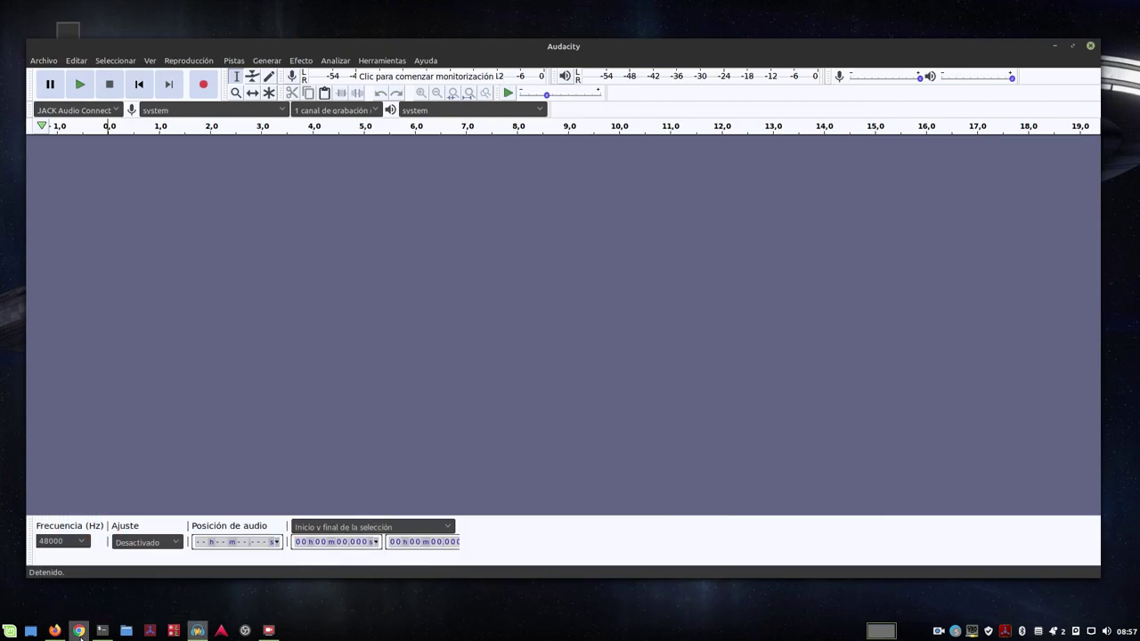
- Import tres-recortados.wav from the home folder into the empty Audacity project and enlarge its track to about one and a half times its height
click(126, 630)
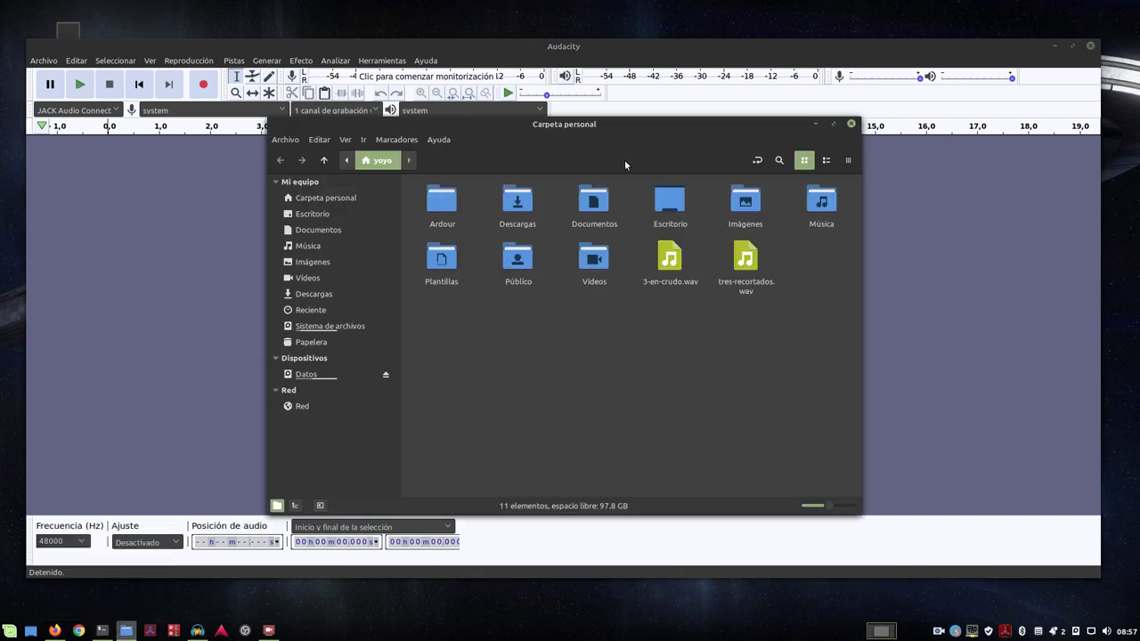
drag(580, 137, 777, 294)
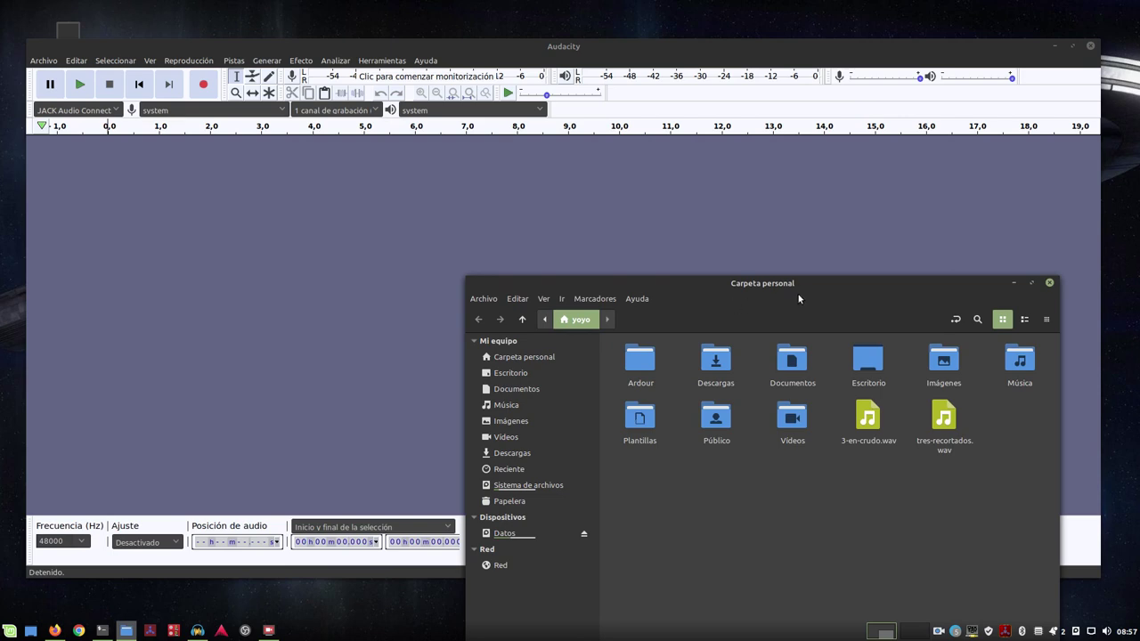
drag(795, 293, 764, 297)
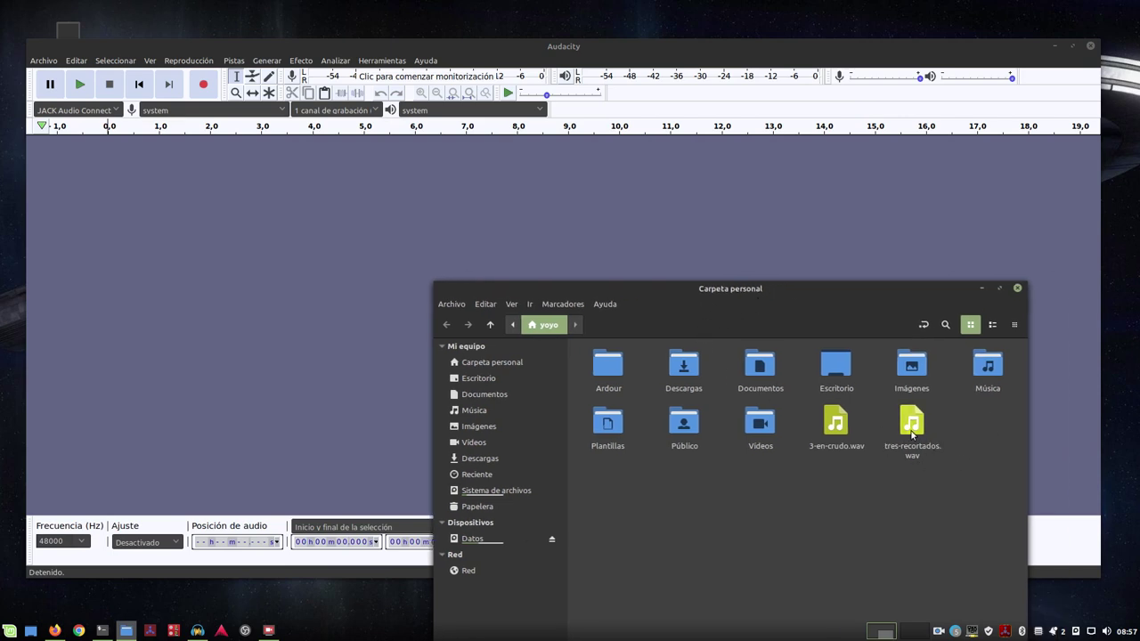
drag(913, 432, 177, 252)
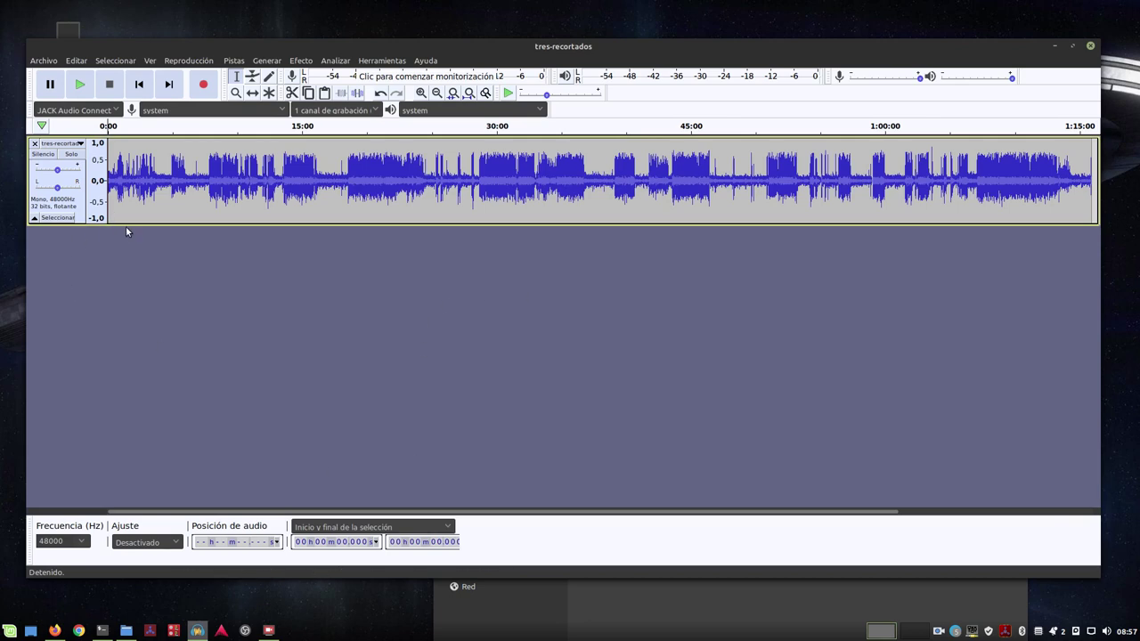
drag(127, 225, 127, 338)
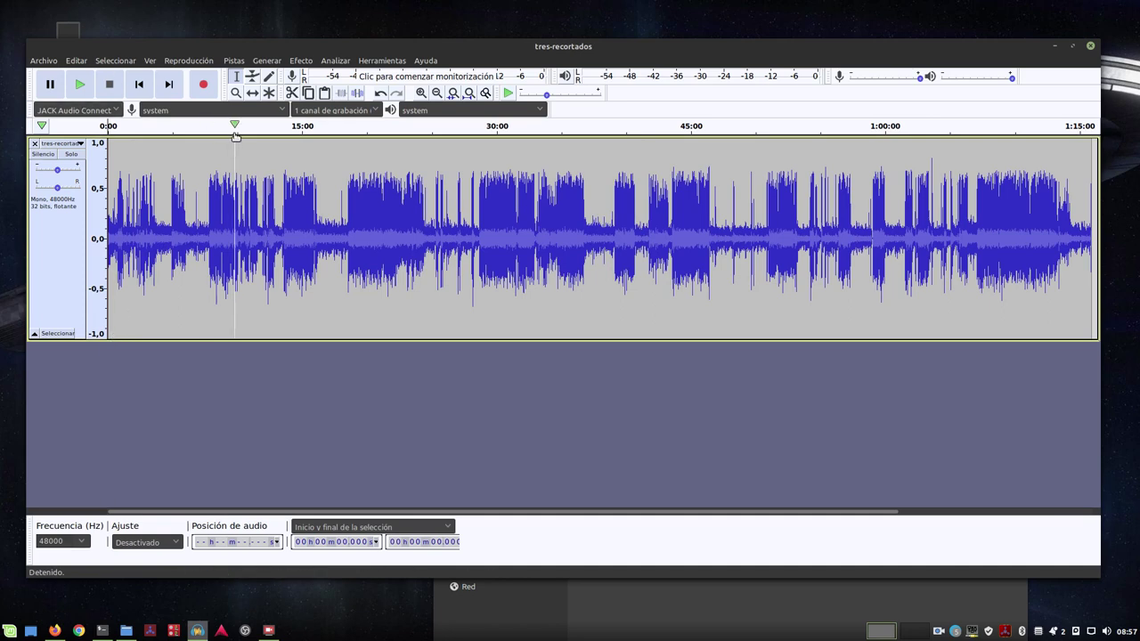
- Play the tres-recortados track from different points on the timeline, including about 14:39 and about 30:34
click(298, 126)
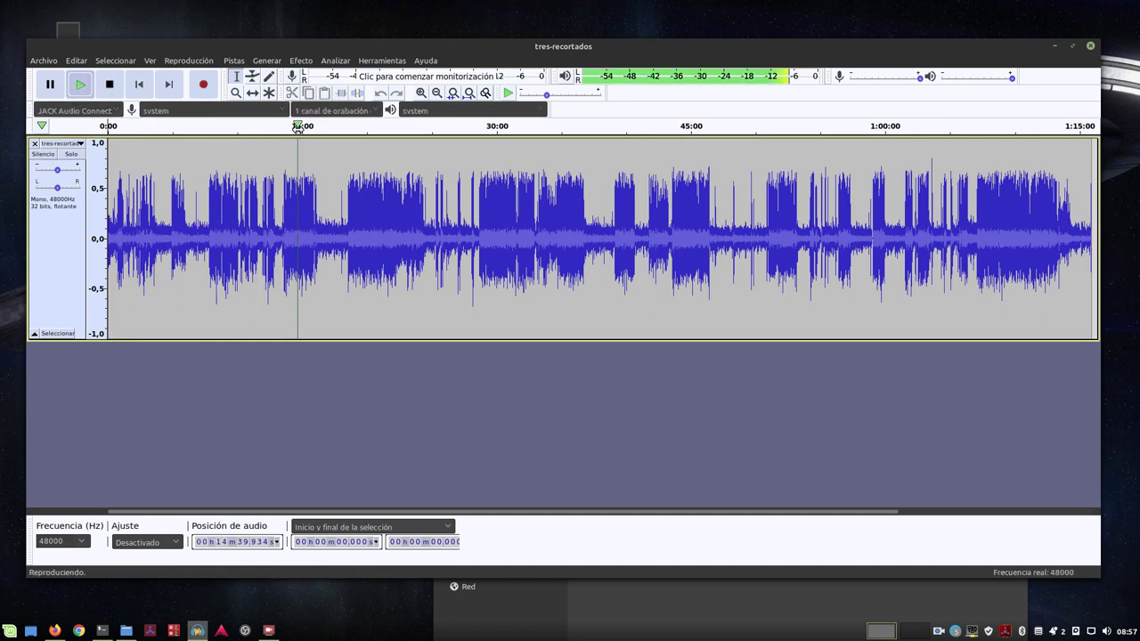
click(280, 132)
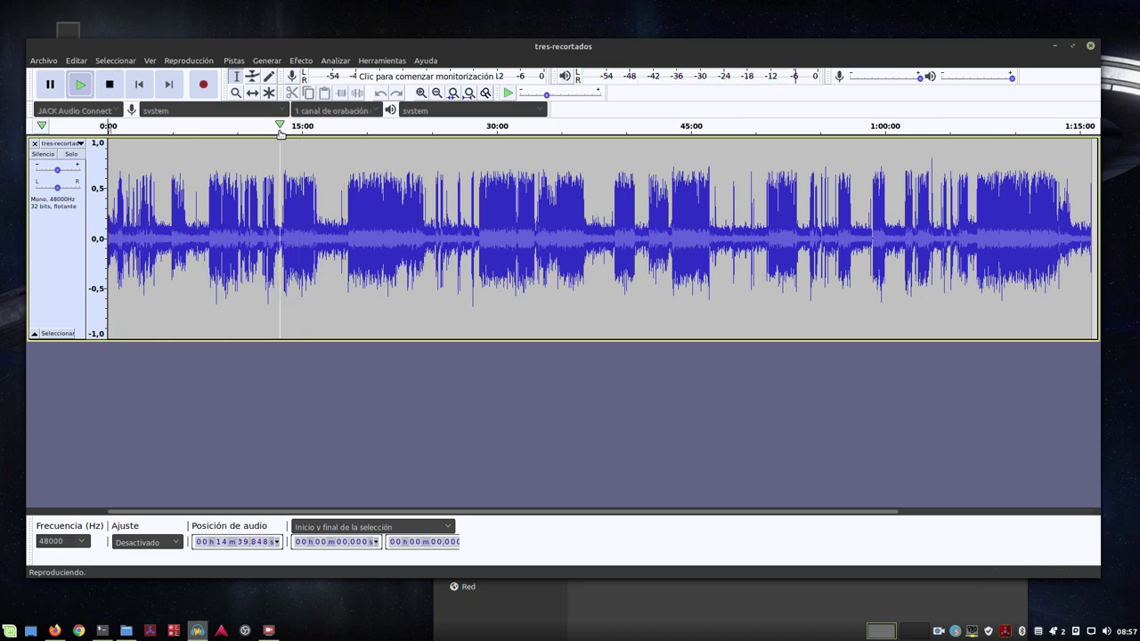
click(504, 128)
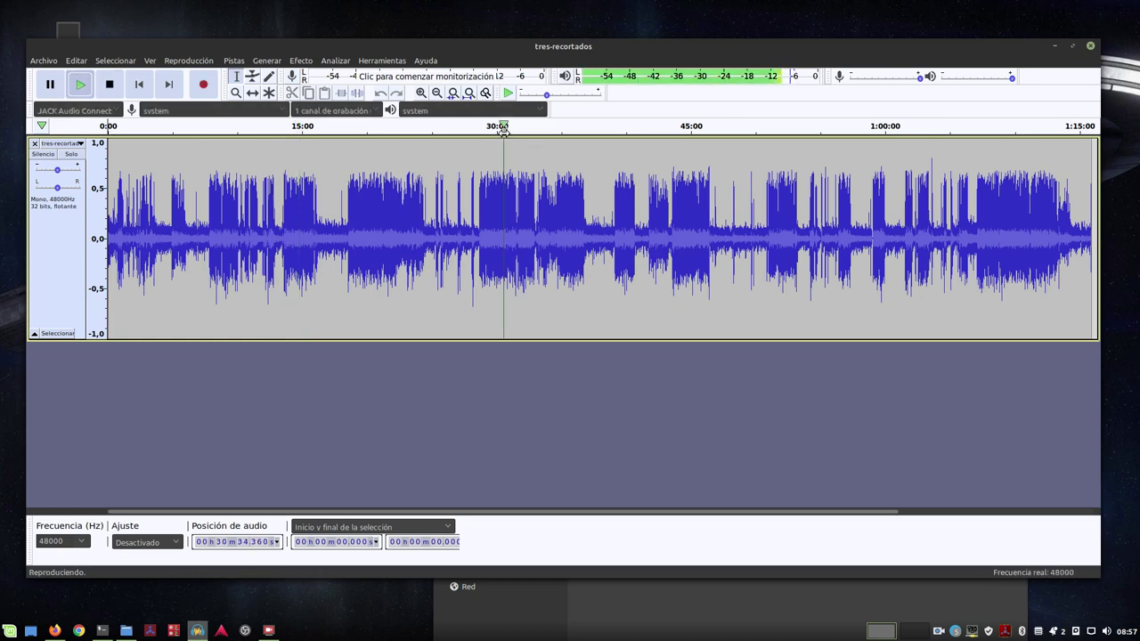
- Play the tres-recortados recording from further timeline points, including about 39:33 and 1:08:06, and stop playback
click(566, 128)
click(565, 129)
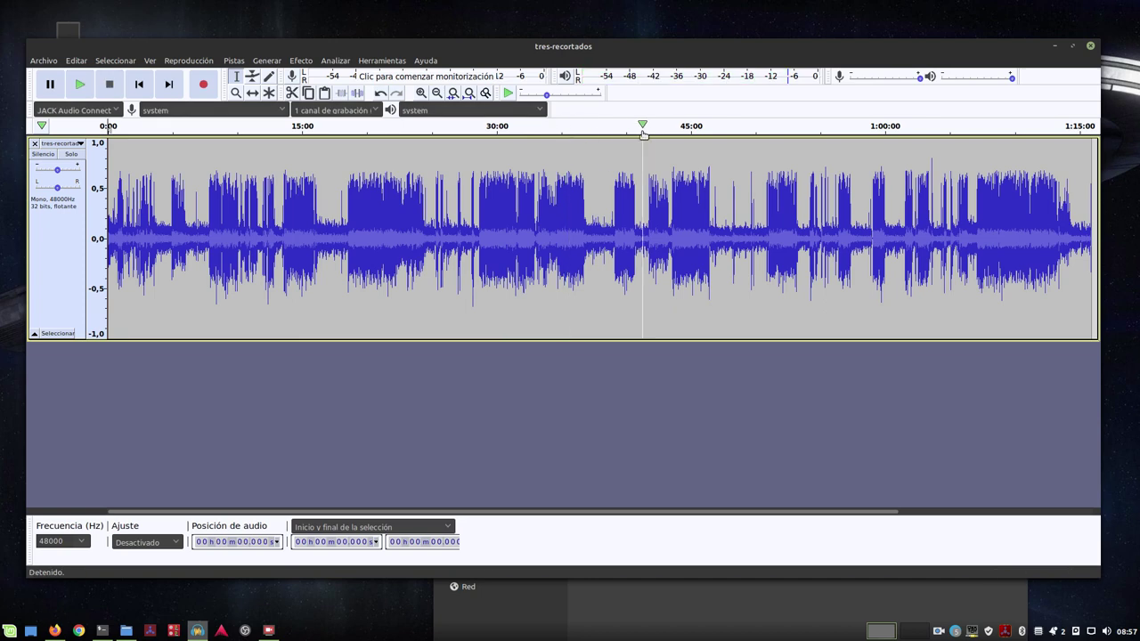
click(620, 135)
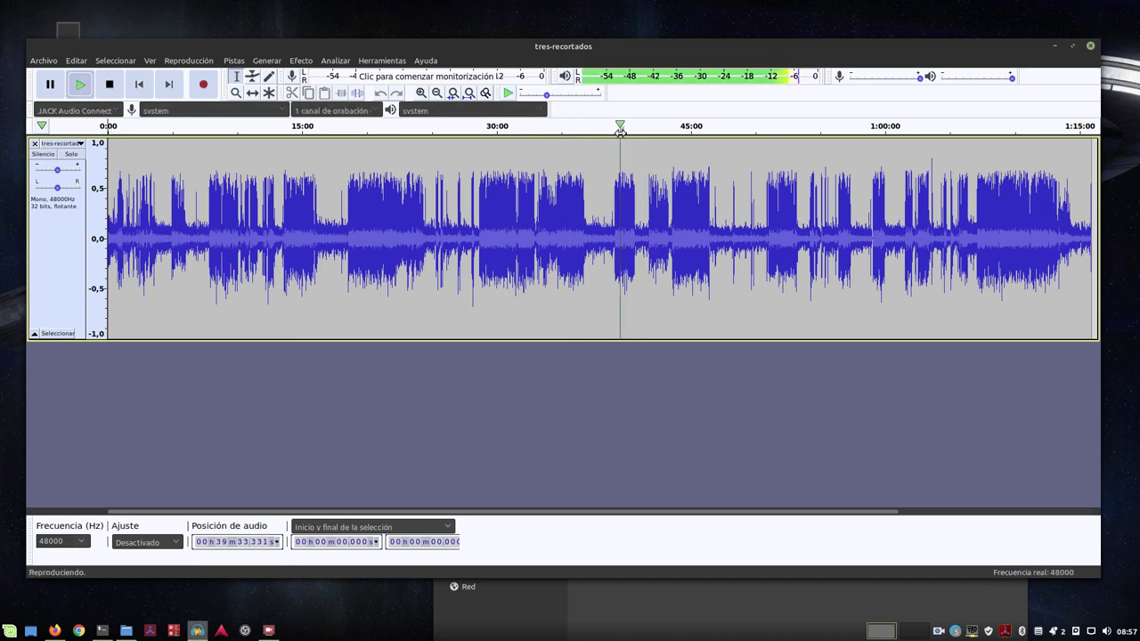
click(687, 127)
click(807, 128)
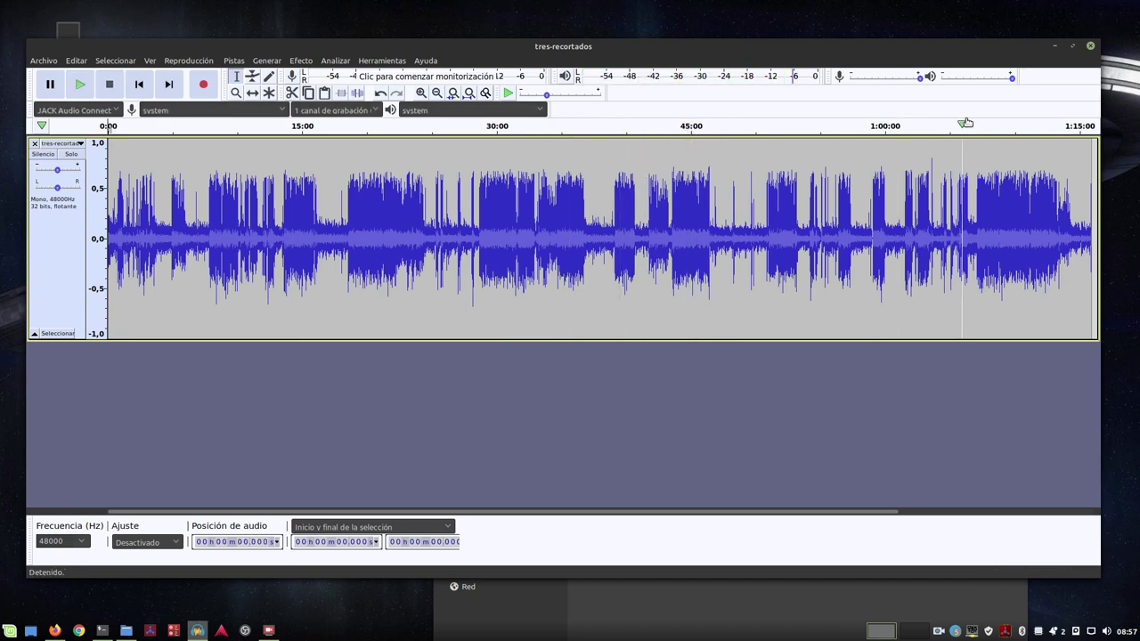
click(991, 127)
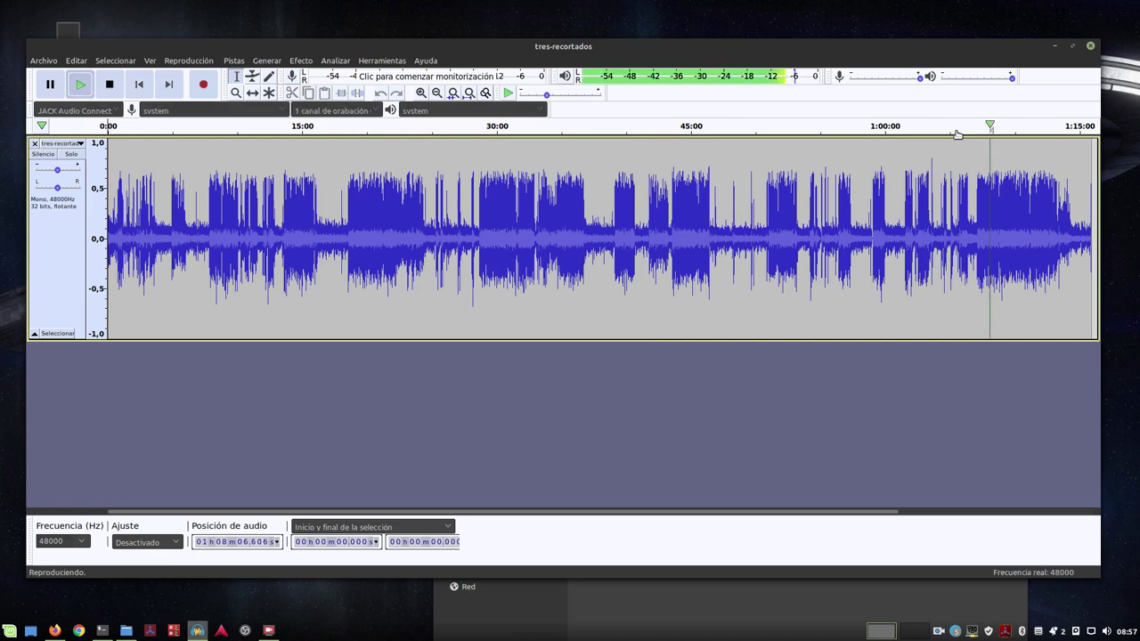
click(988, 127)
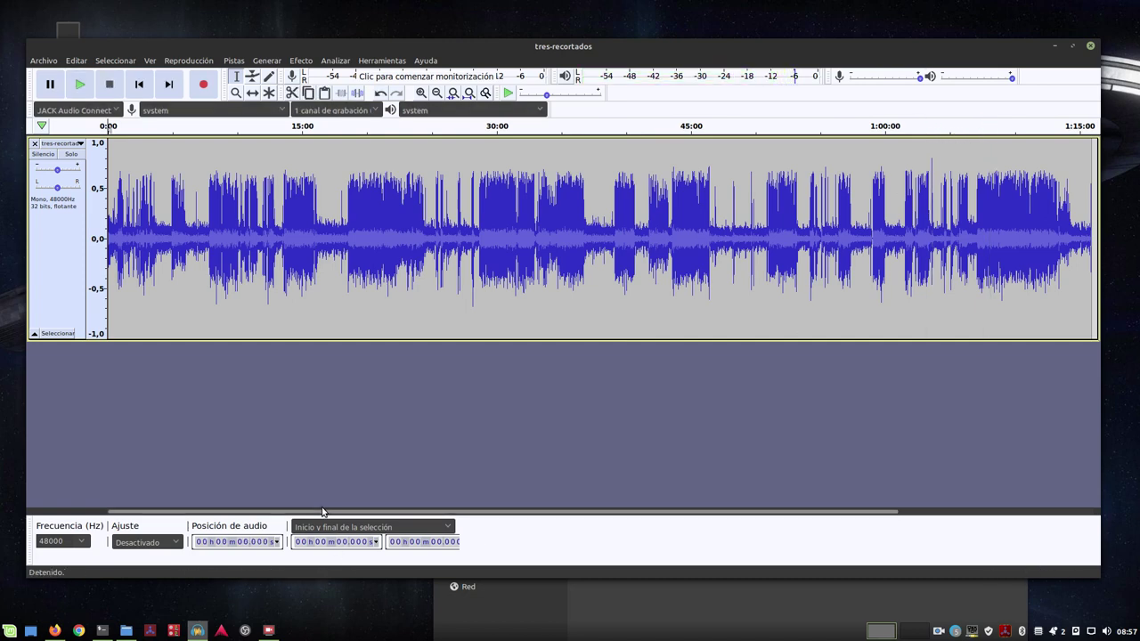
- Sample the final part of the recording by playing it from about 1:11:57, 1:08:03, 1:01:57 and 56:41
drag(339, 513, 532, 519)
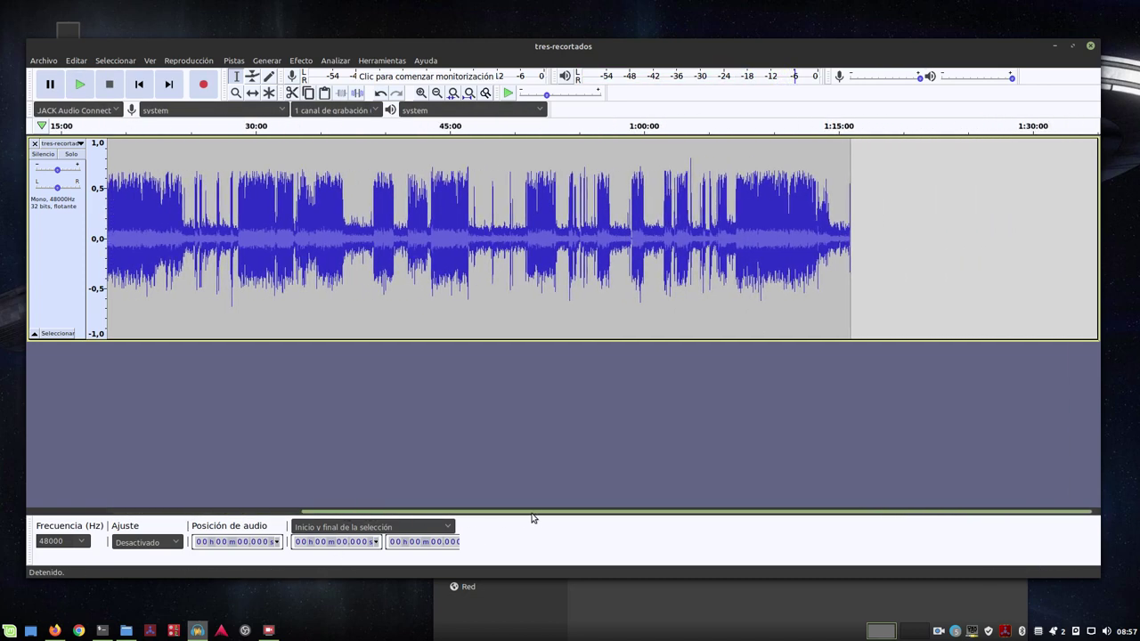
click(800, 125)
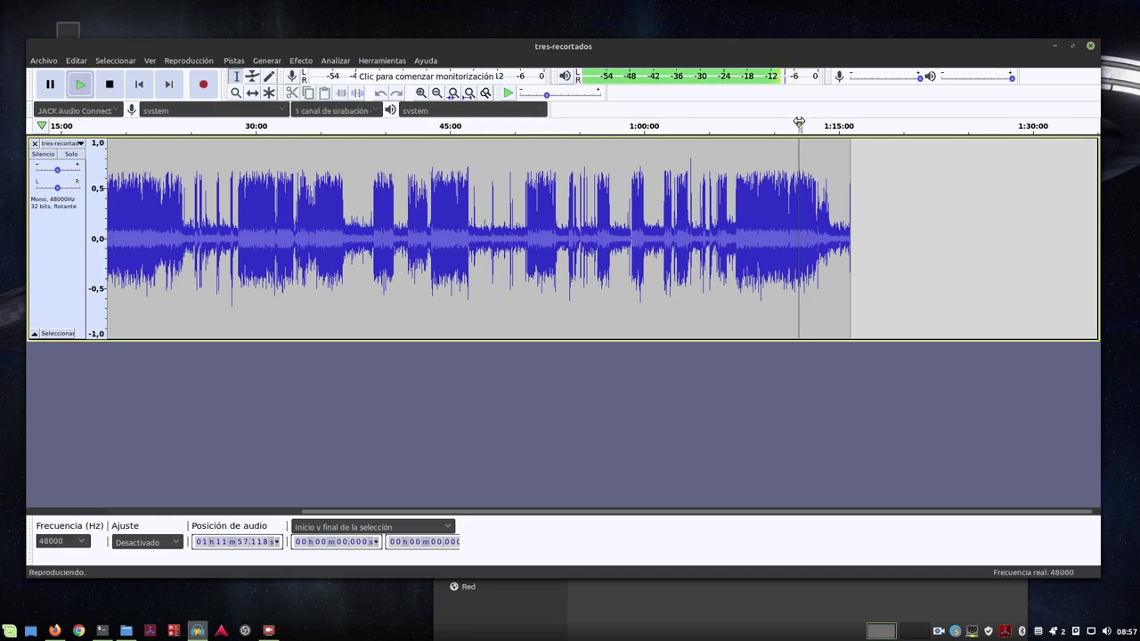
click(748, 125)
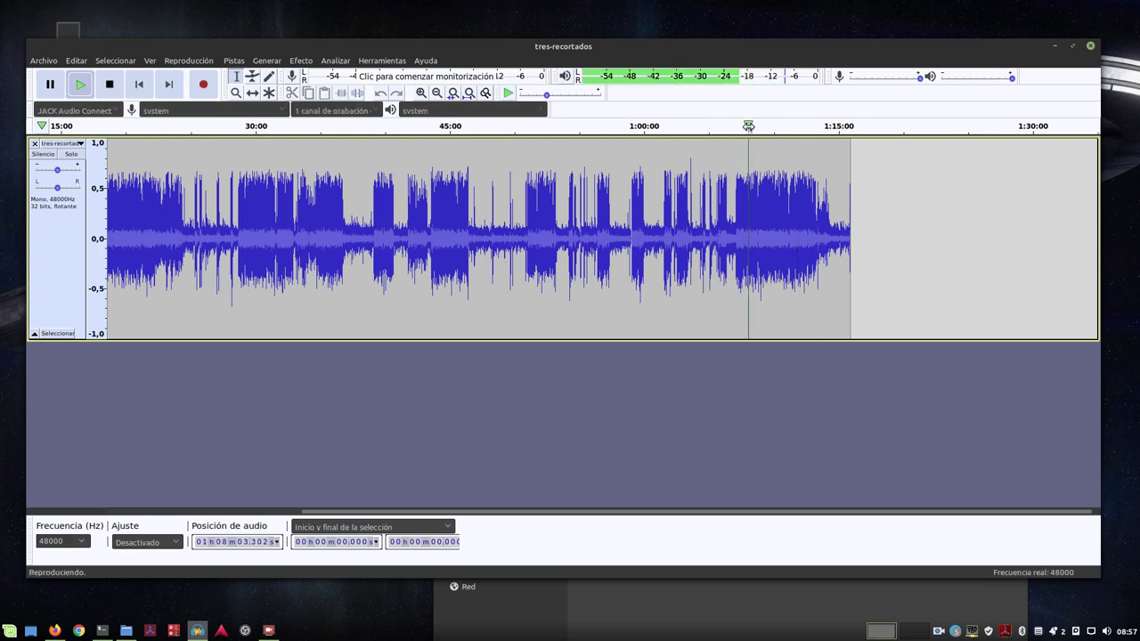
click(695, 128)
click(683, 128)
click(670, 127)
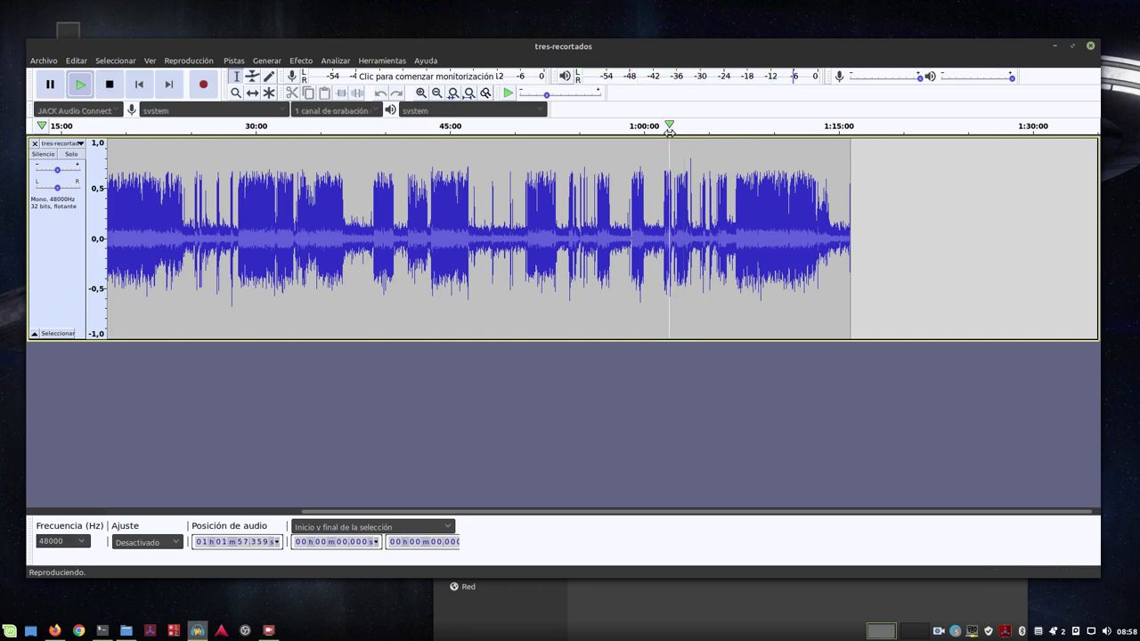
click(601, 130)
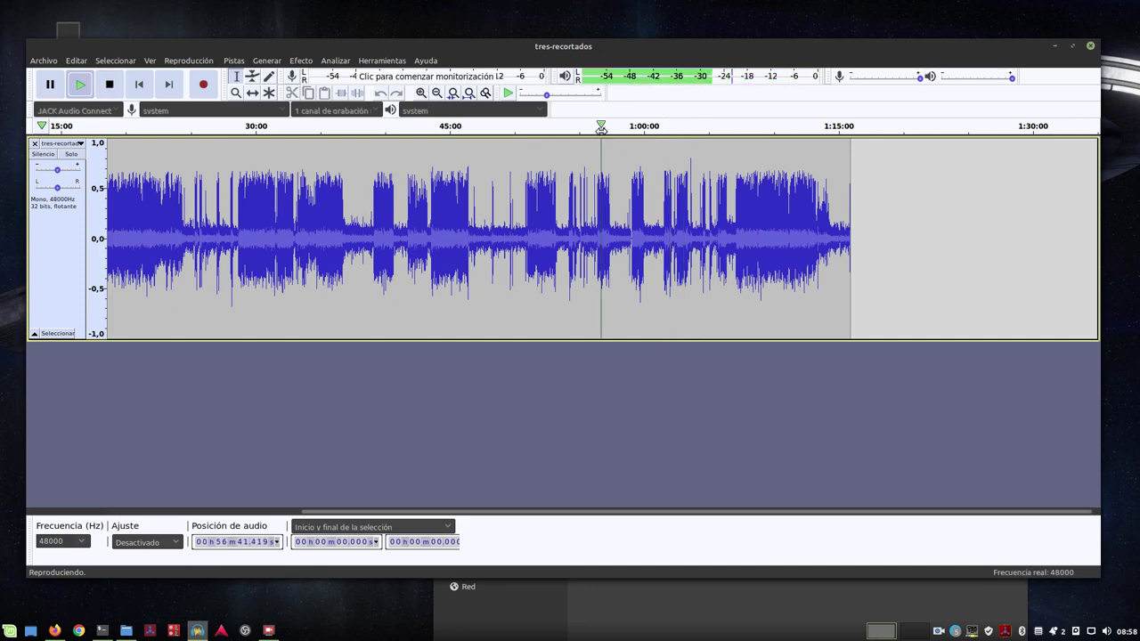
click(542, 131)
click(534, 130)
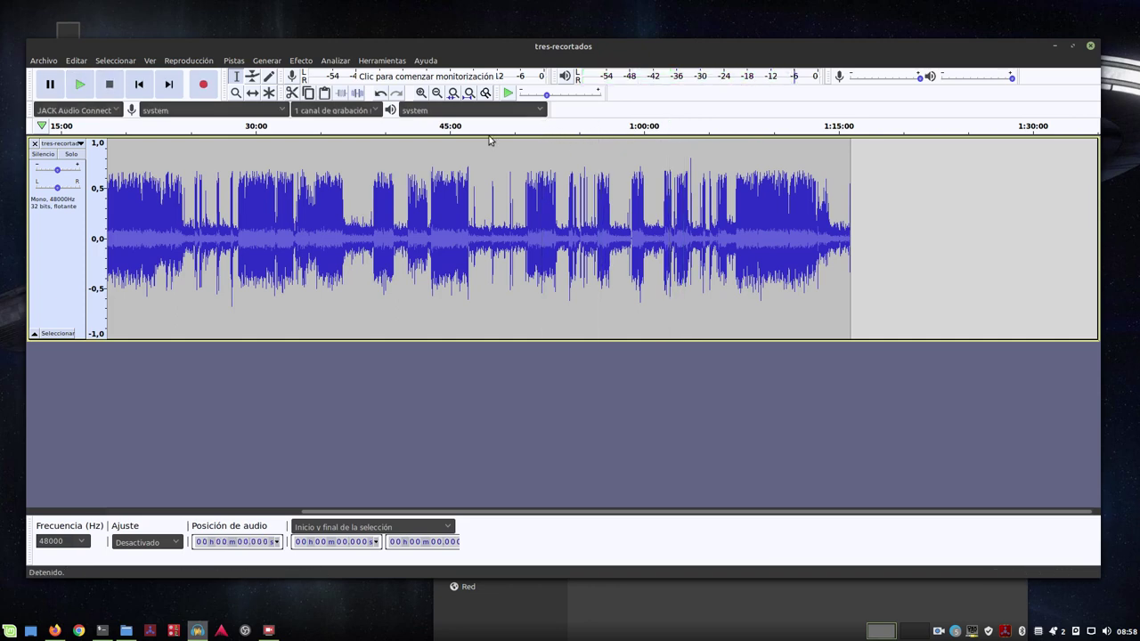
- Listen to the middle of the recording from about 39:19, 35:17 and 32:58, and stop playback
click(376, 127)
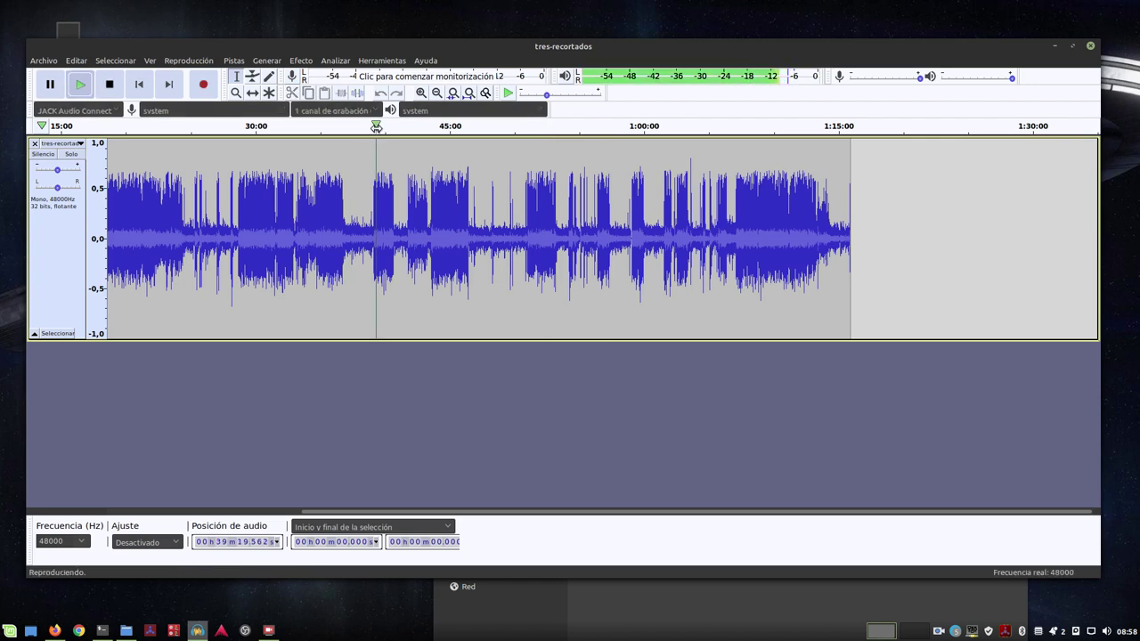
click(326, 127)
click(324, 127)
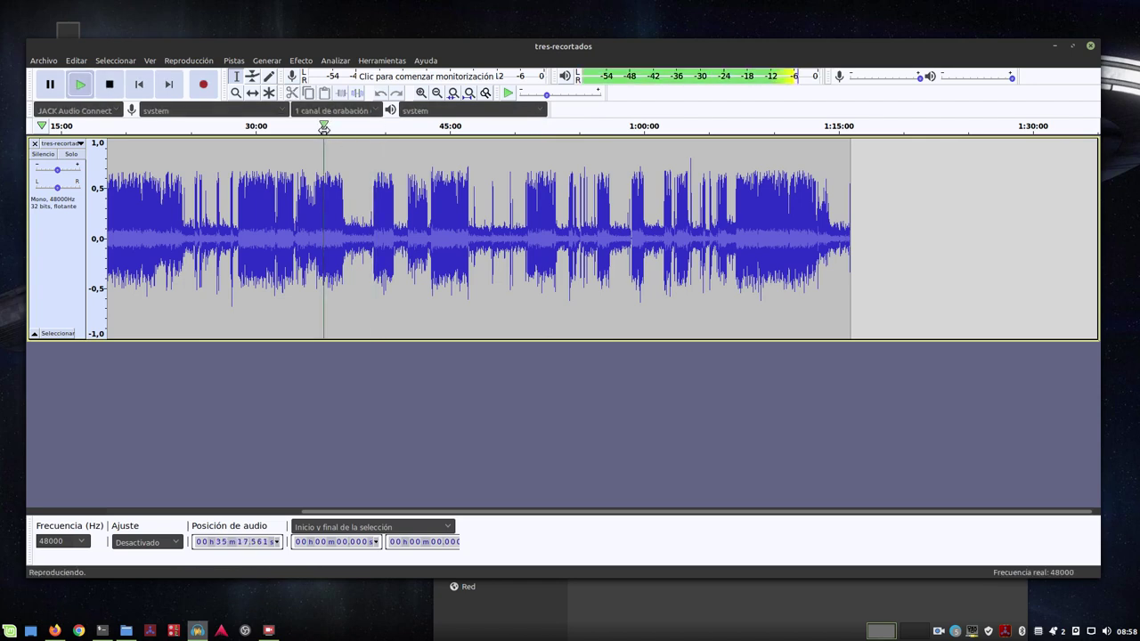
click(292, 127)
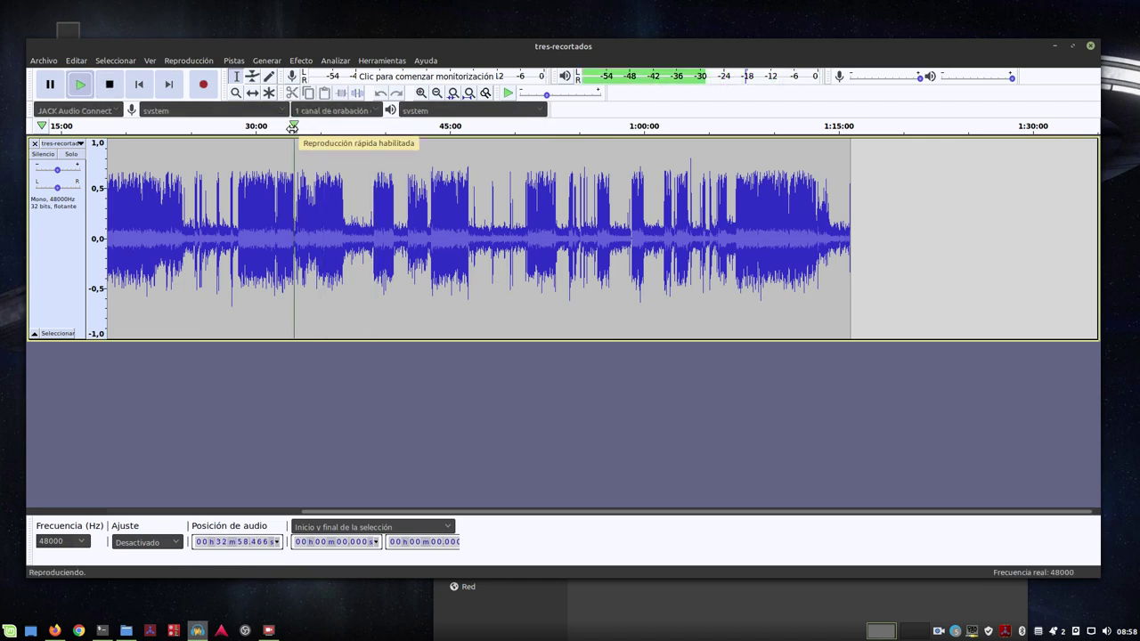
click(287, 129)
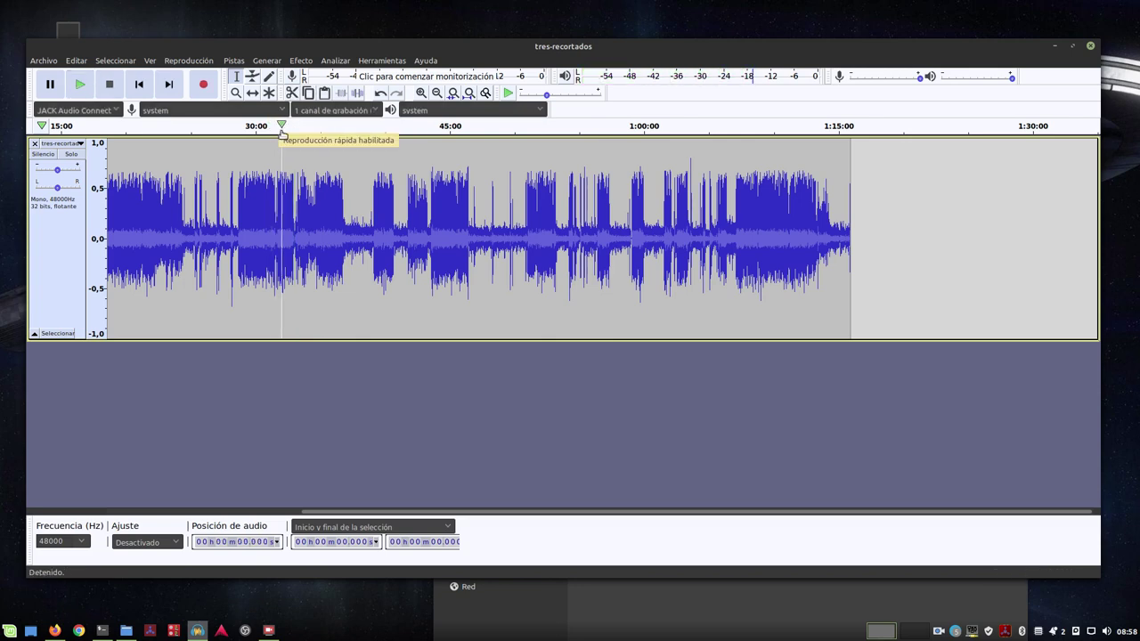
click(285, 132)
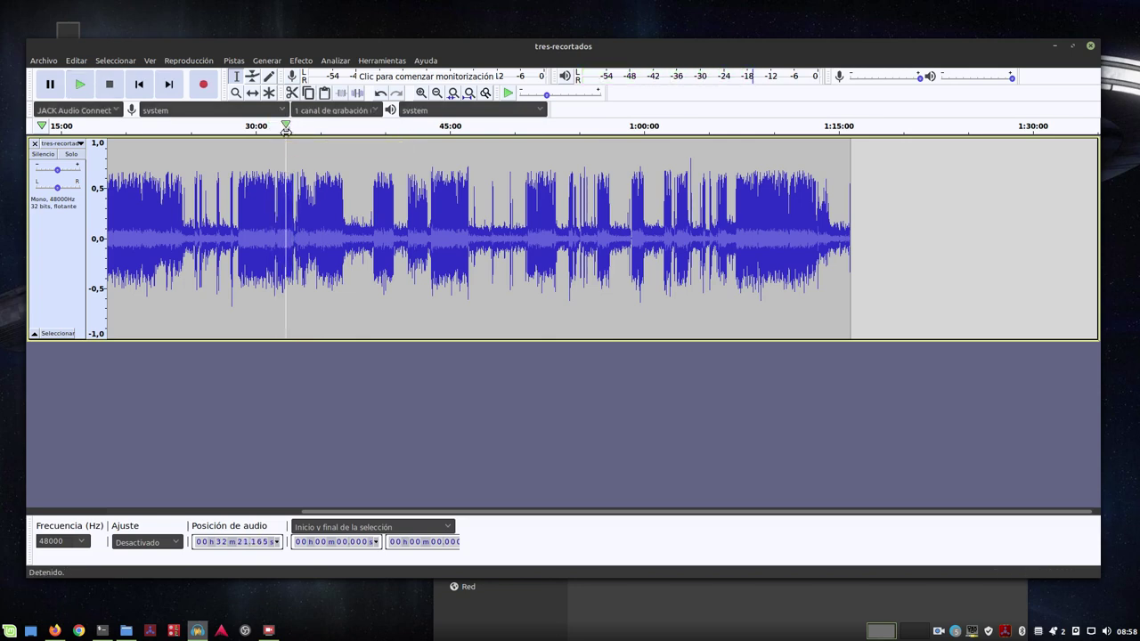
click(255, 126)
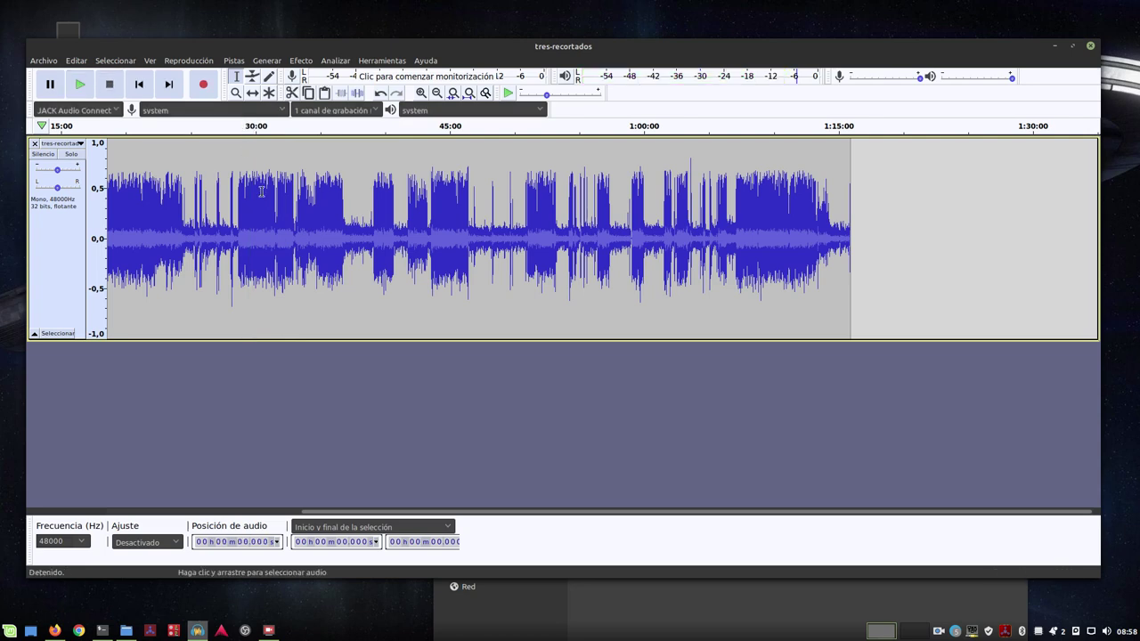
- Play the recording from its very beginning and from about 5:15, and stop playback
drag(347, 514, 40, 515)
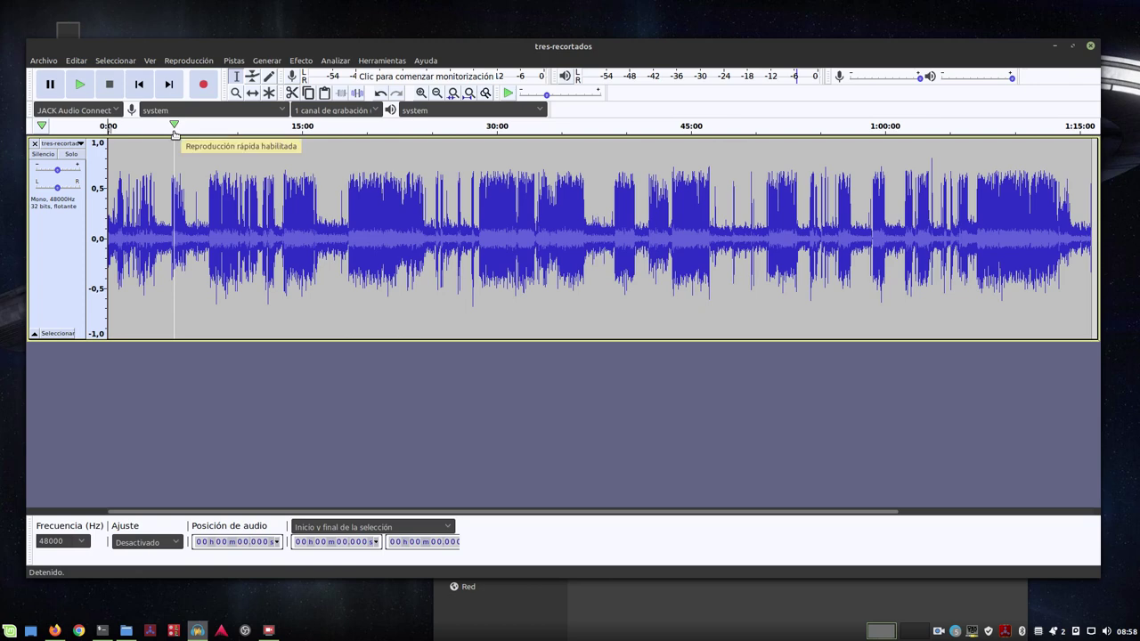
key(space)
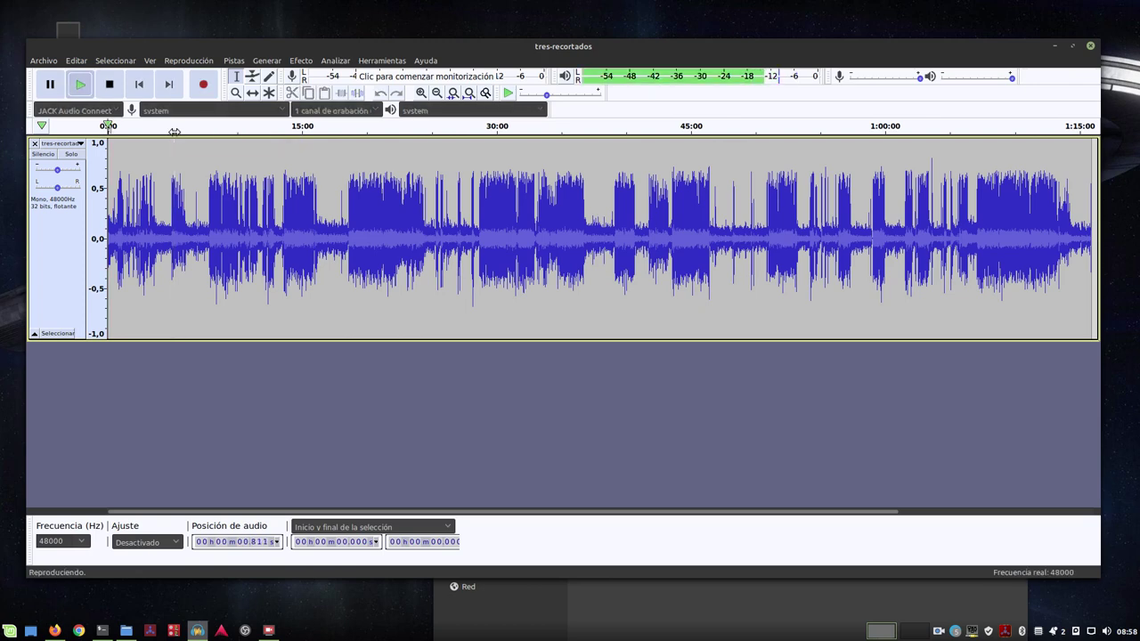
click(174, 132)
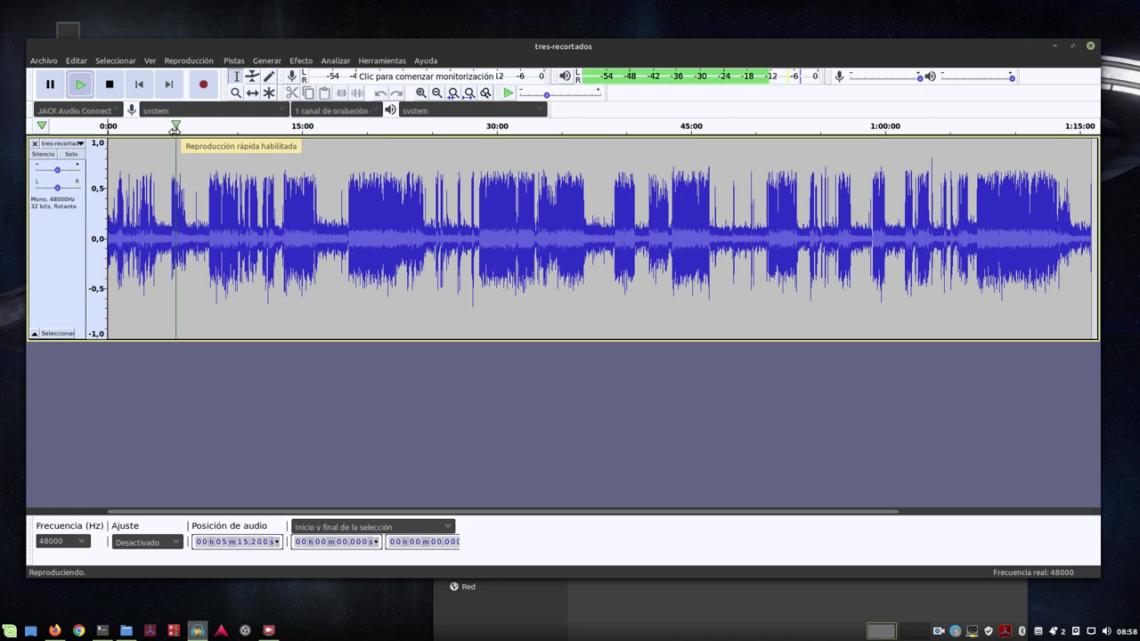
key(space)
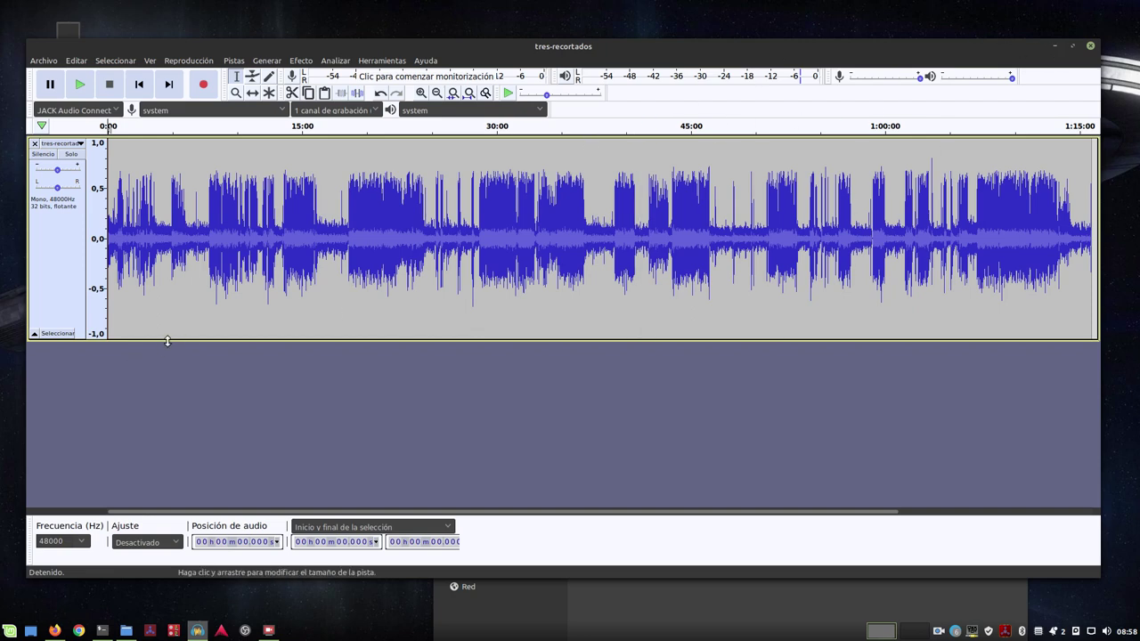
- Slightly reduce the height of the tres-recortados track and select its entire audio
drag(168, 338, 168, 328)
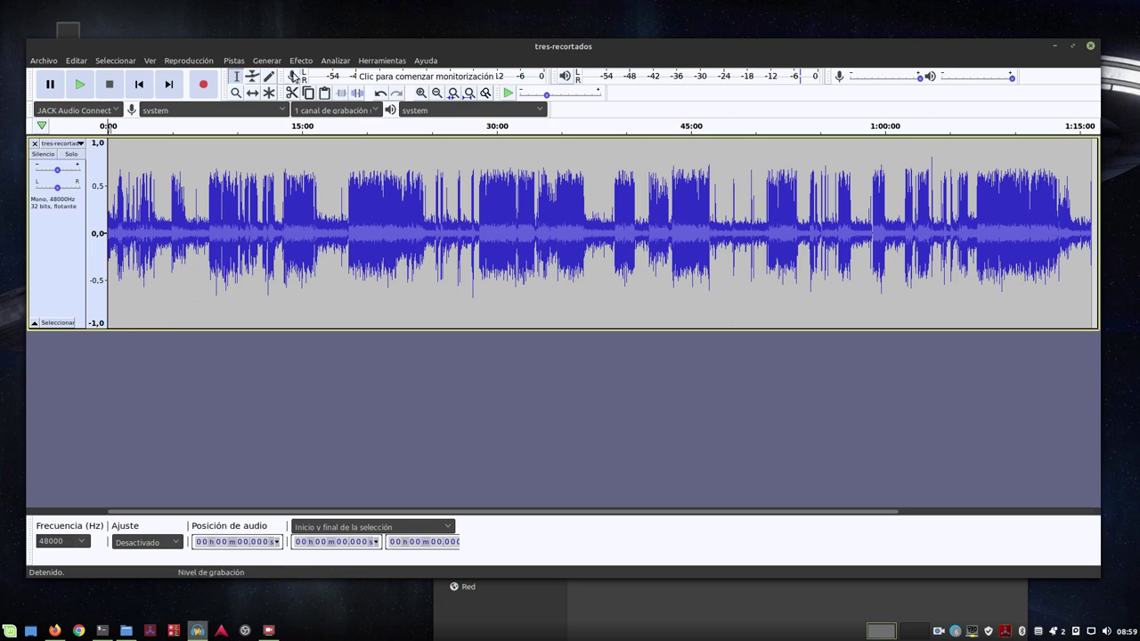
click(89, 222)
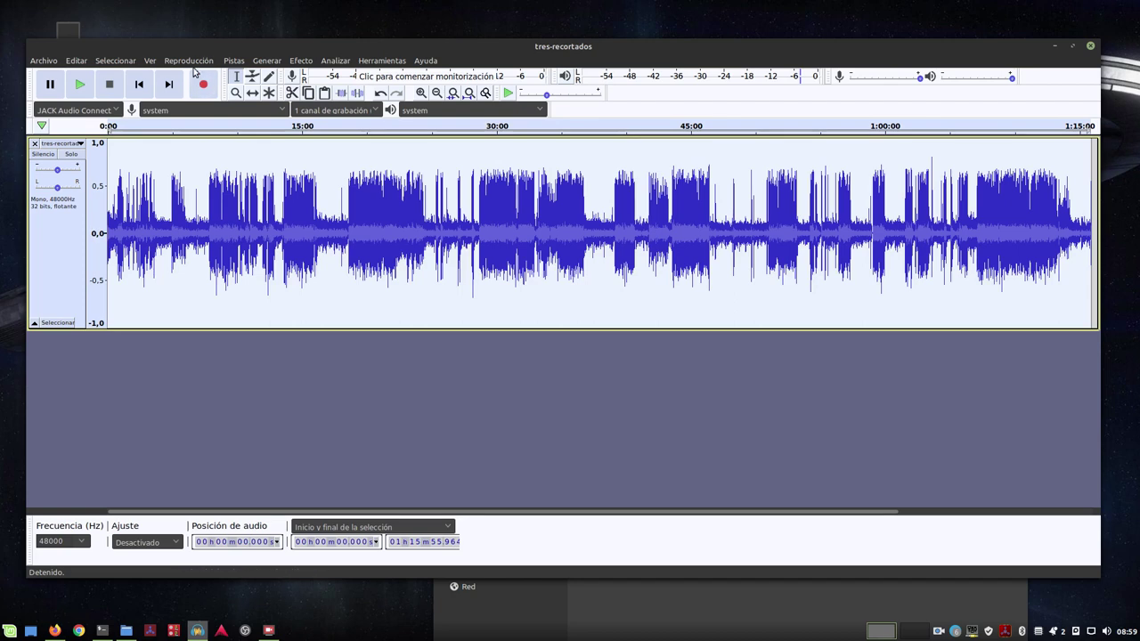
- Examine the commands under Herramientas and the effects under Efecto, including the Complementos 16 a 16 group, without applying any
click(374, 61)
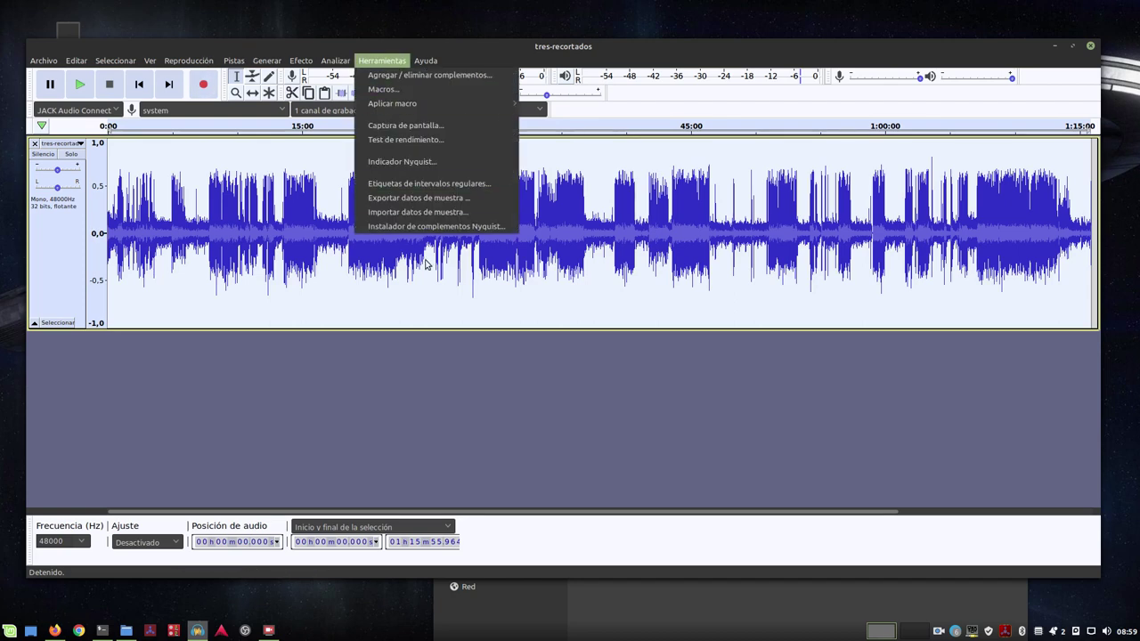
click(445, 412)
click(314, 59)
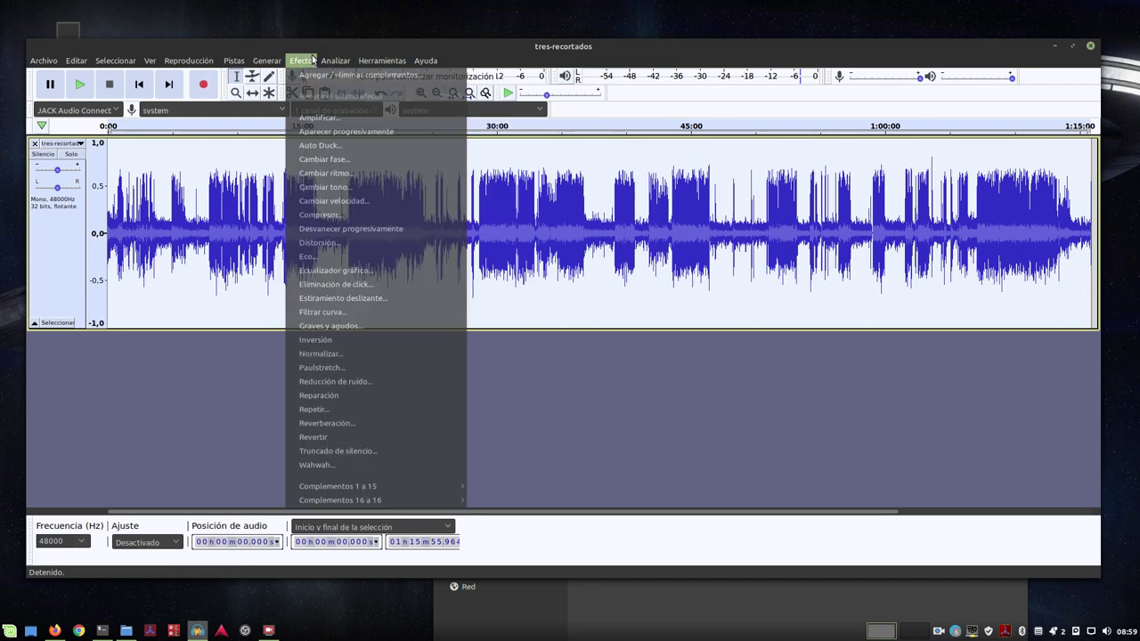
mouse_move(358, 498)
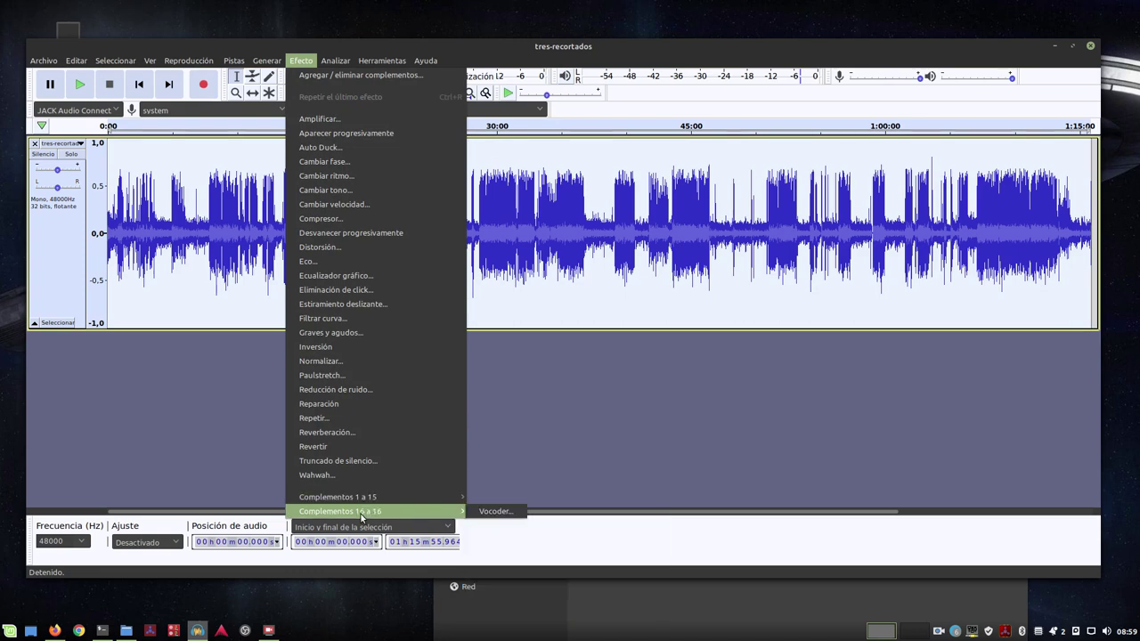
click(701, 442)
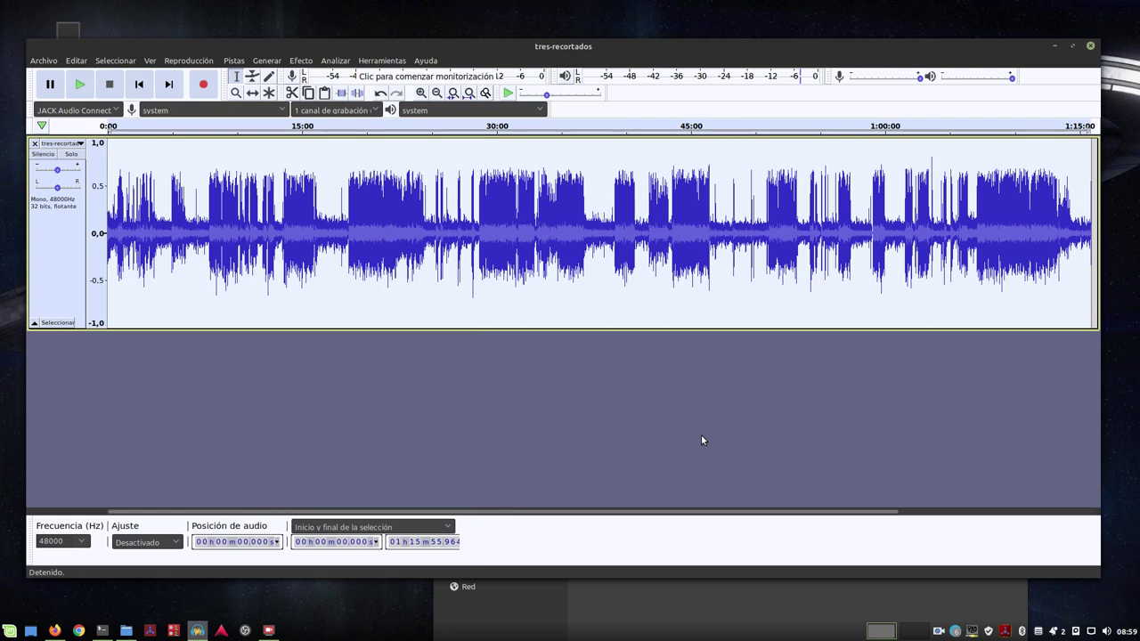
- Close the tres-recortados project without saving its changes, and close the home folder window
click(1090, 46)
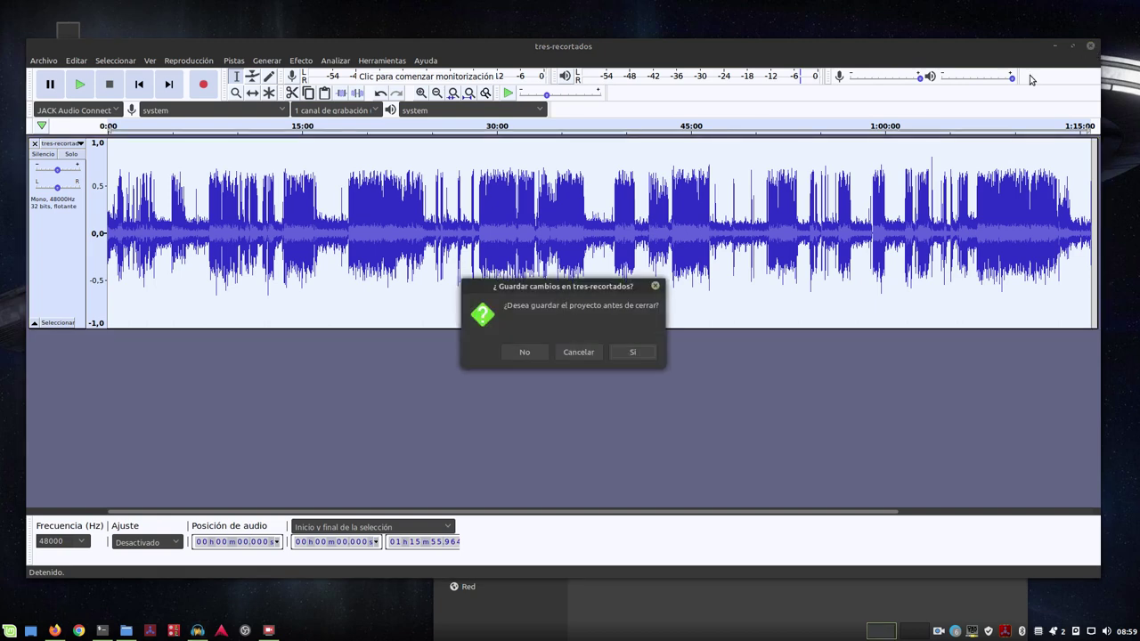
click(528, 352)
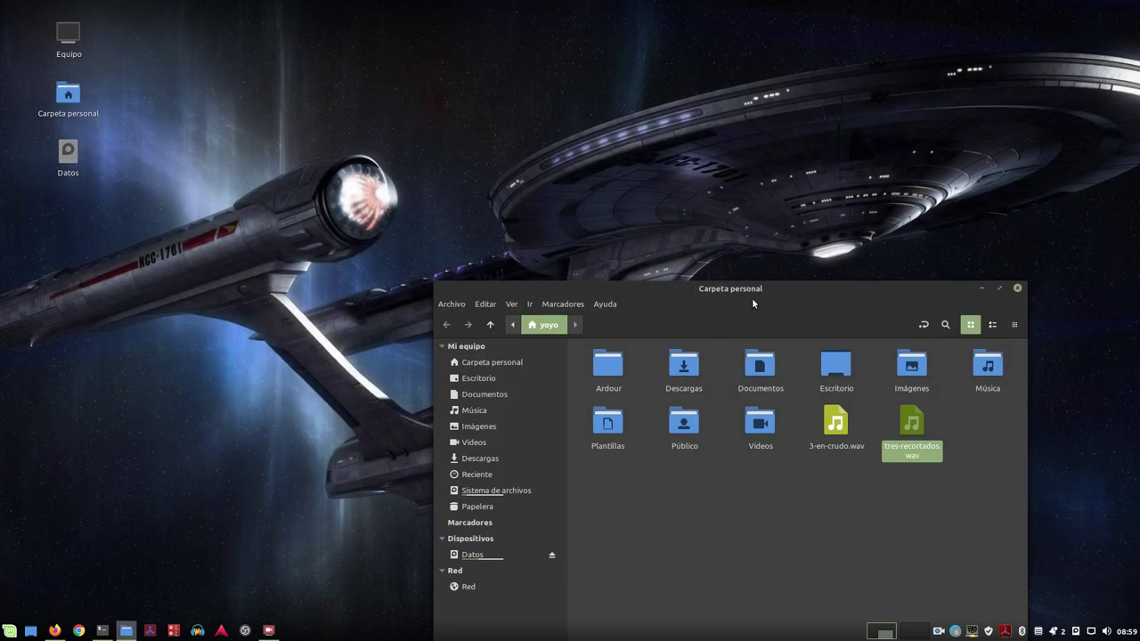
drag(751, 297, 574, 137)
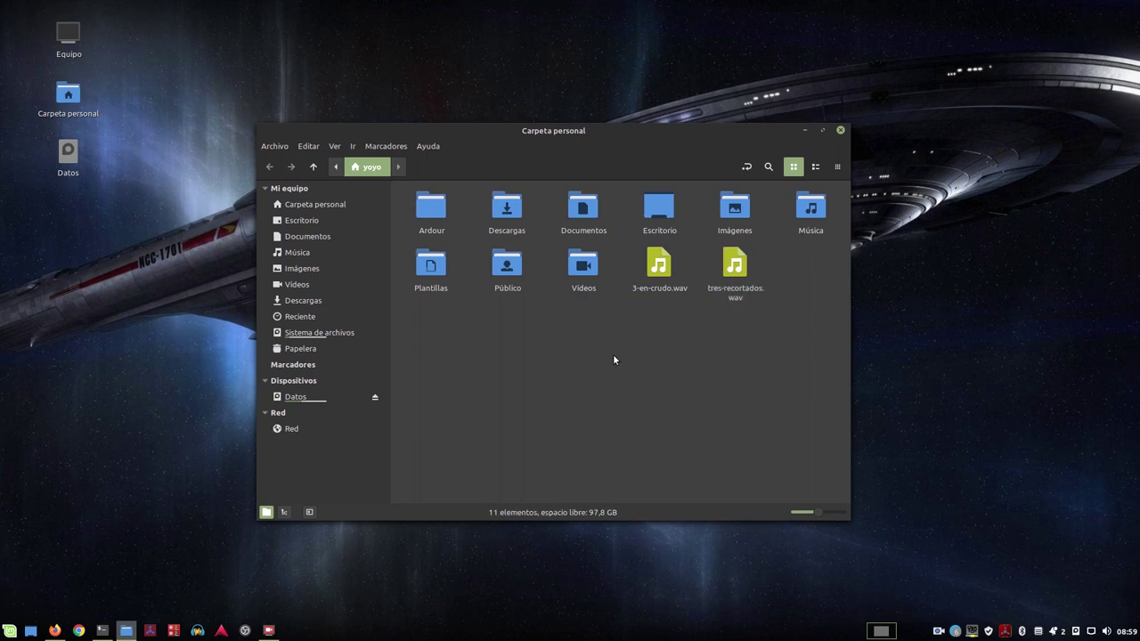
click(841, 132)
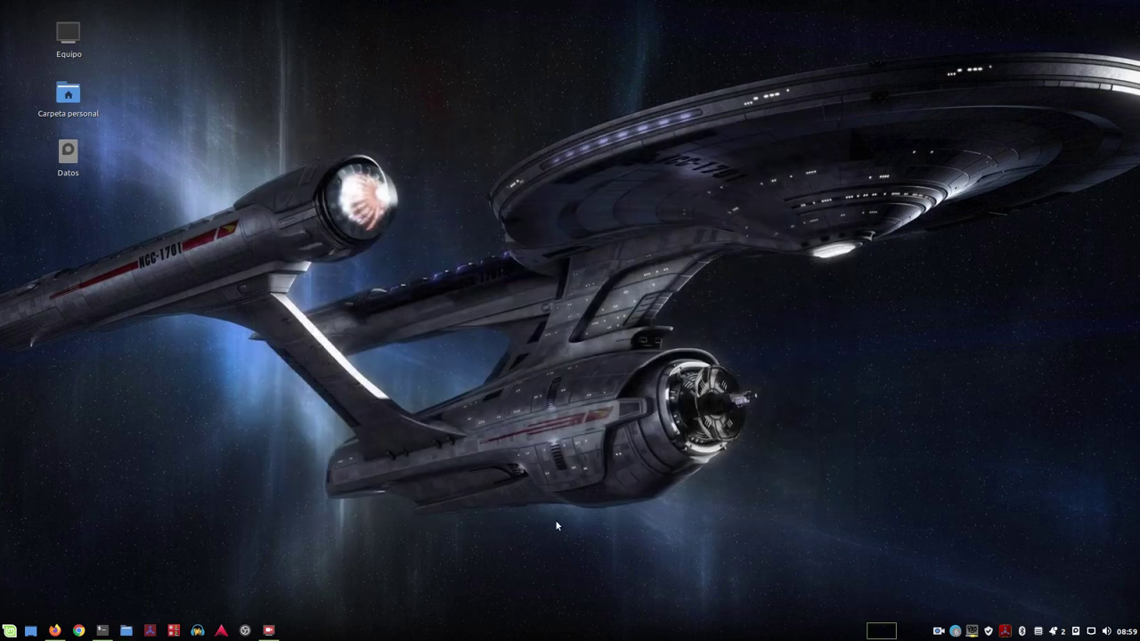
- Switch to Firefox, resume the Acoustic Folk Instrumental video on YouTube and show the Launchpad page of the Audacity PPA
click(268, 632)
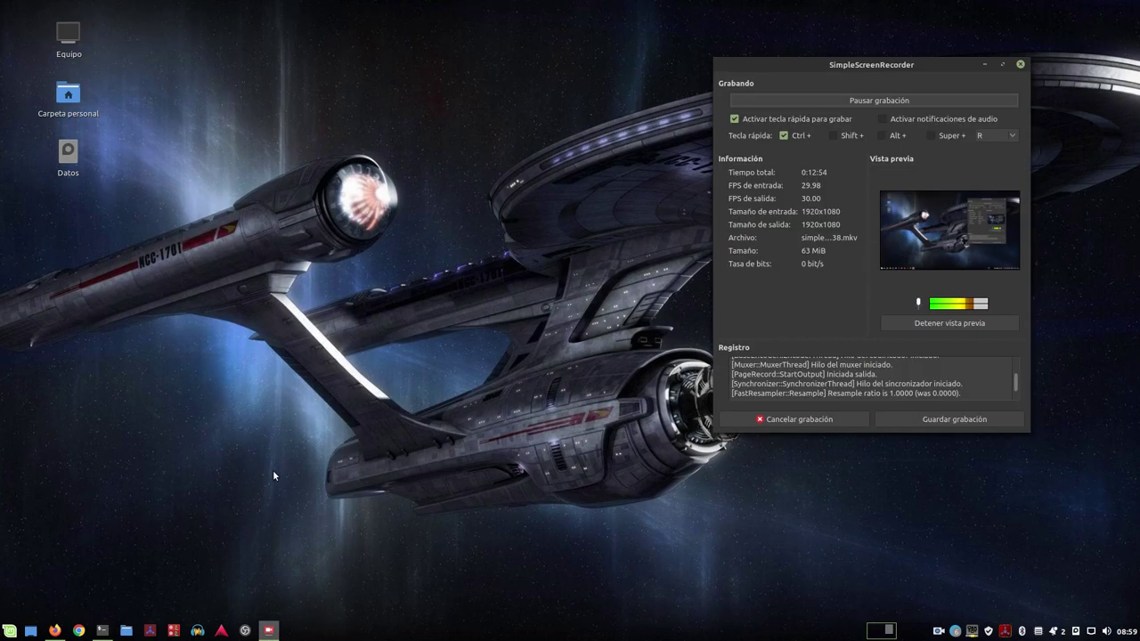
click(54, 630)
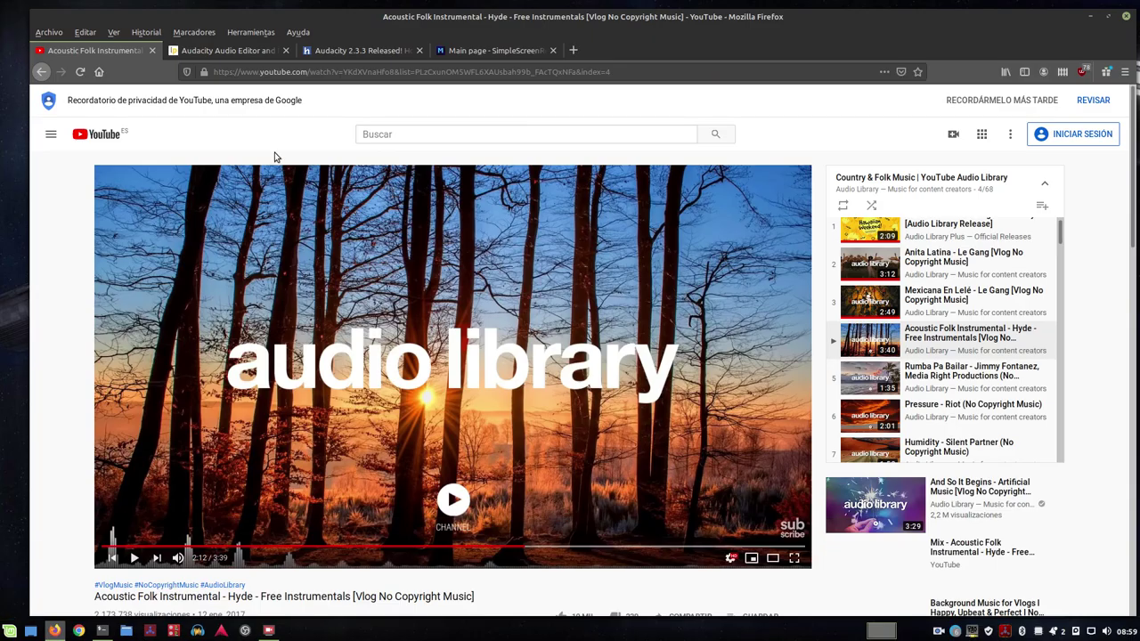
click(133, 559)
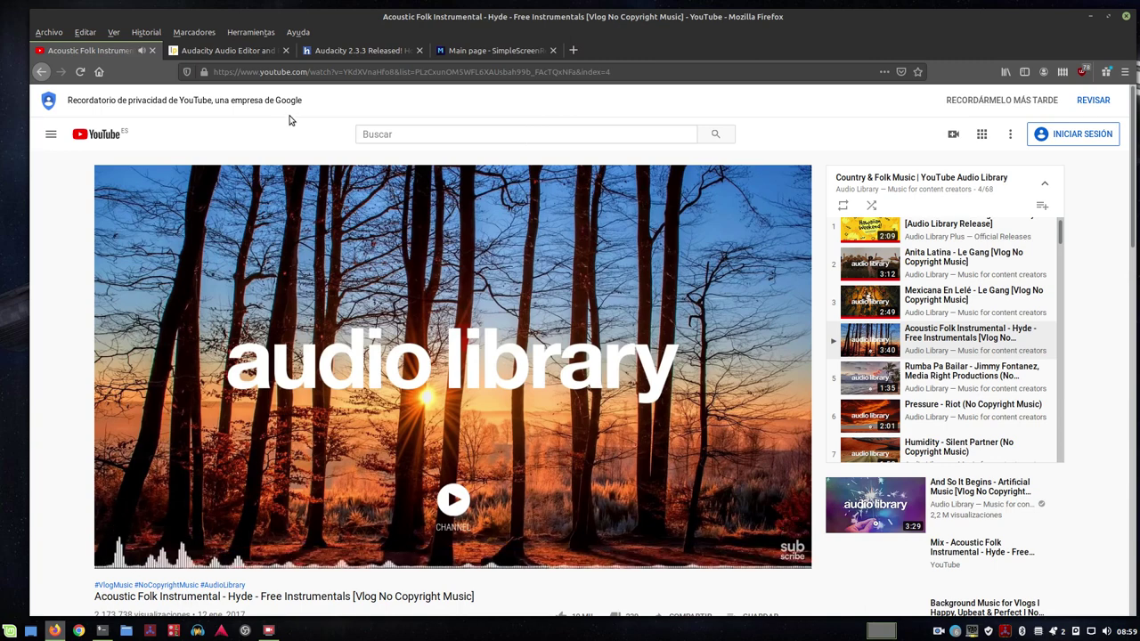
click(225, 51)
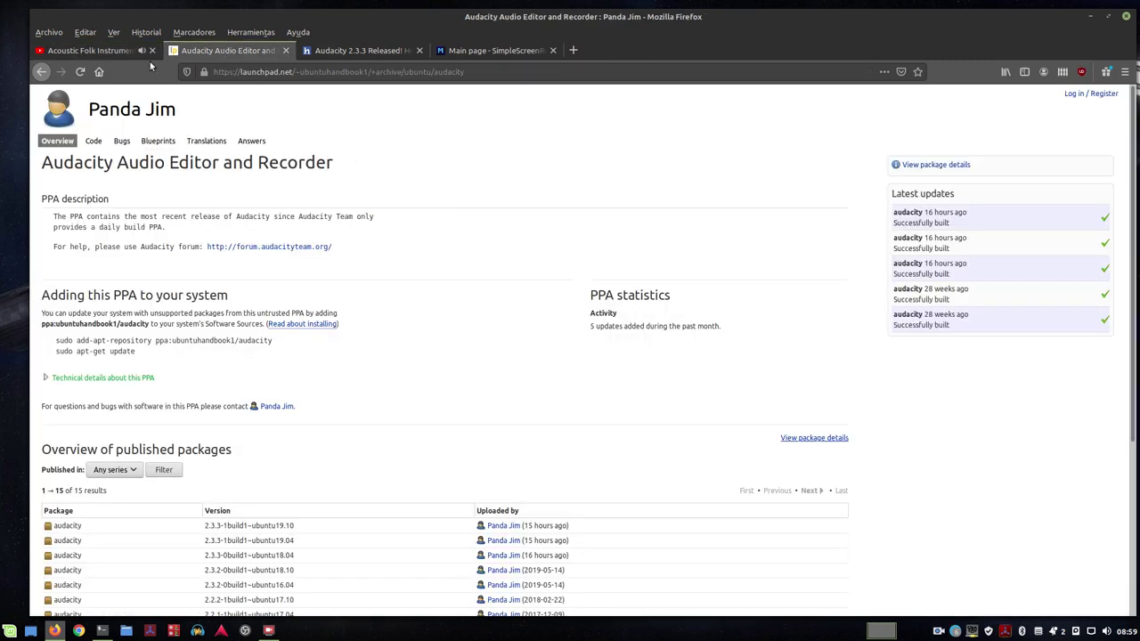
- Return to Audacity's Linux download page, open the Windows download page and look through its recommended downloads
click(41, 72)
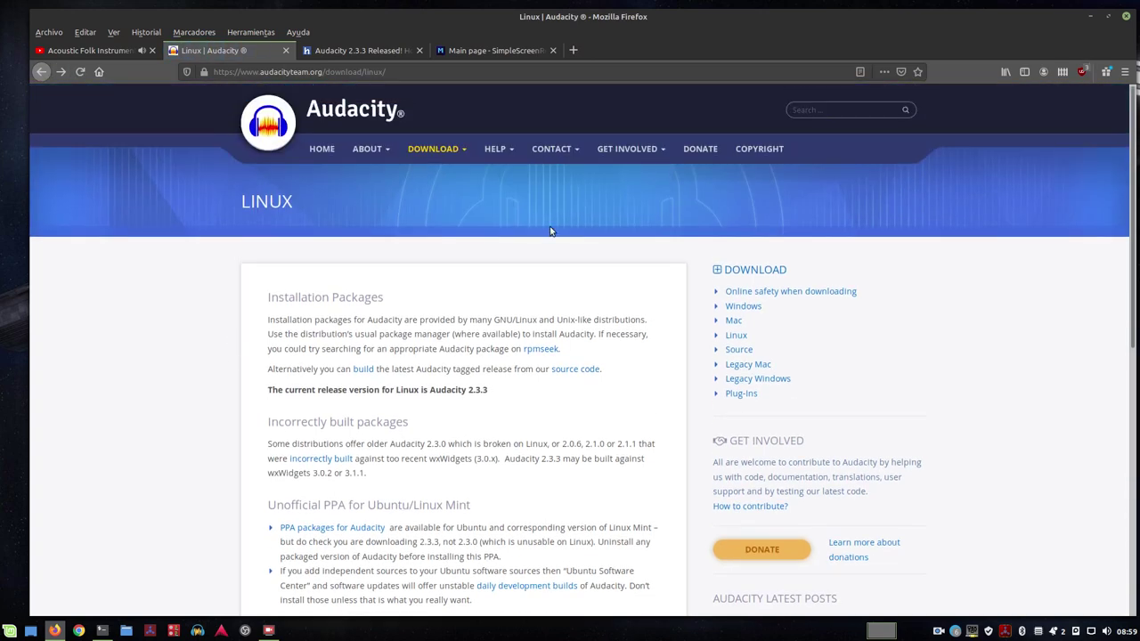
mouse_move(434, 154)
click(440, 187)
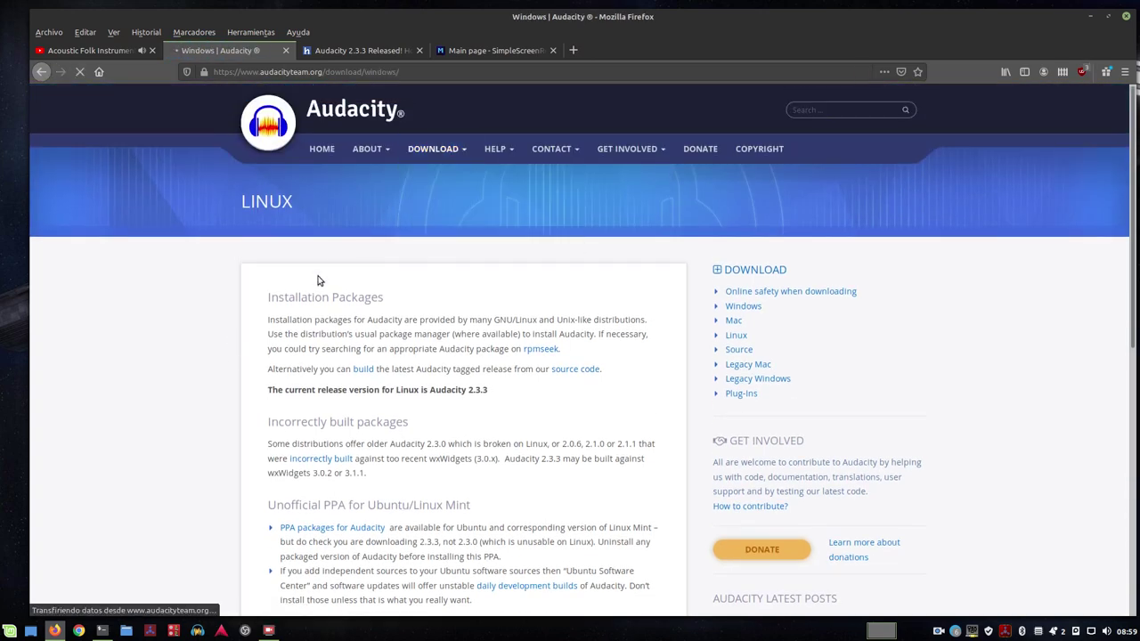
scroll(496, 442, down, 3)
scroll(471, 483, up, 3)
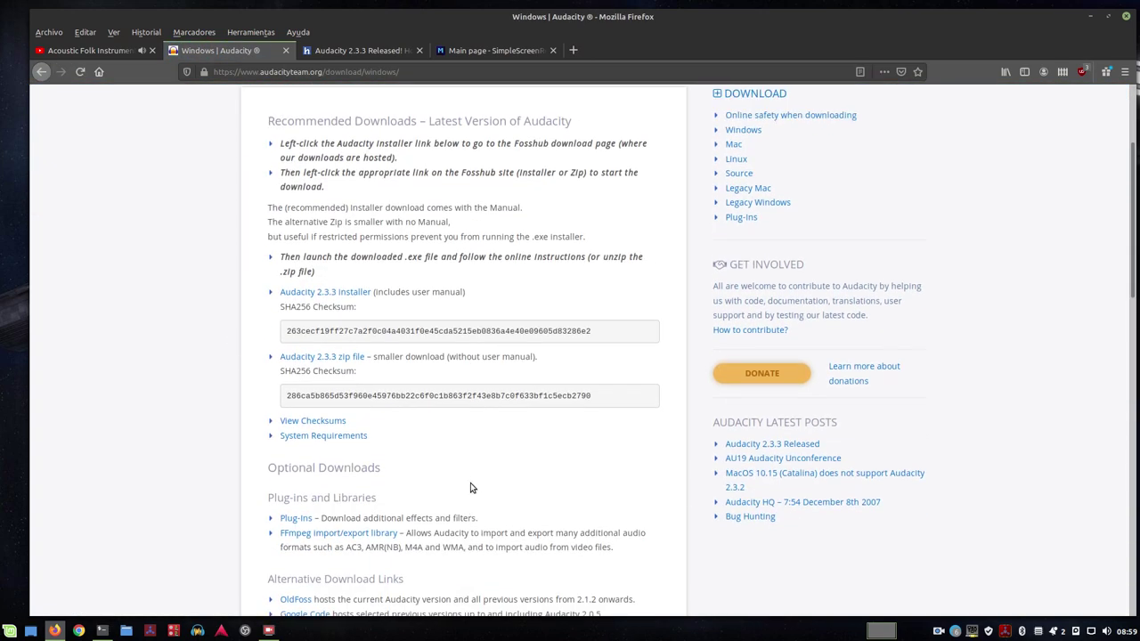
scroll(469, 483, down, 2)
scroll(463, 121, up, 3)
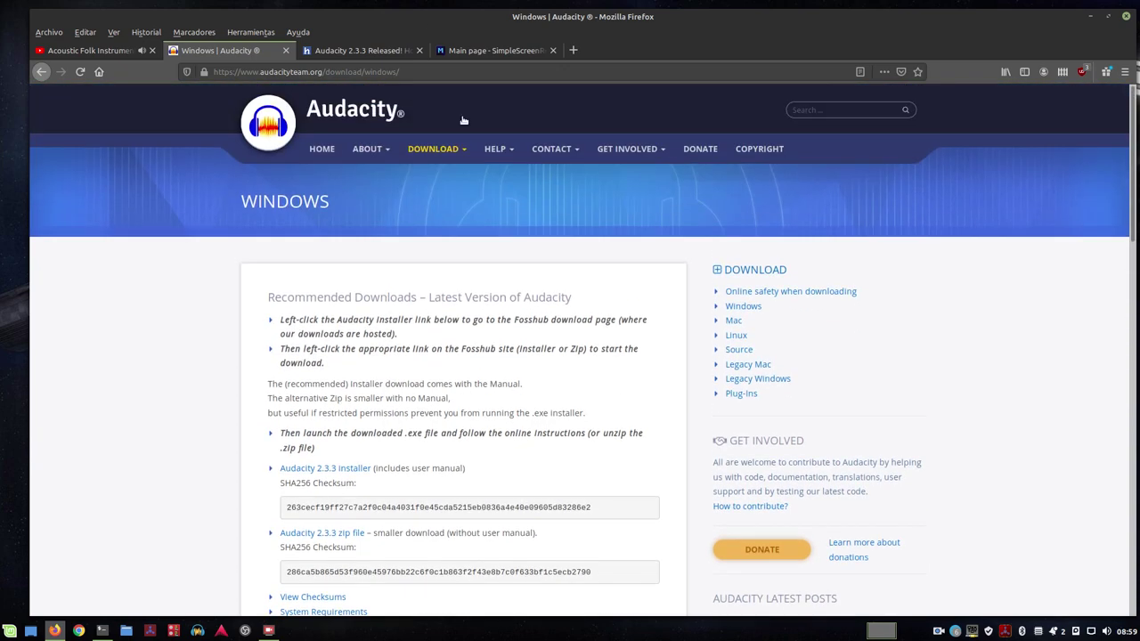
- Open the Mac download page on the Audacity site and look through its recommended download instructions
mouse_move(418, 150)
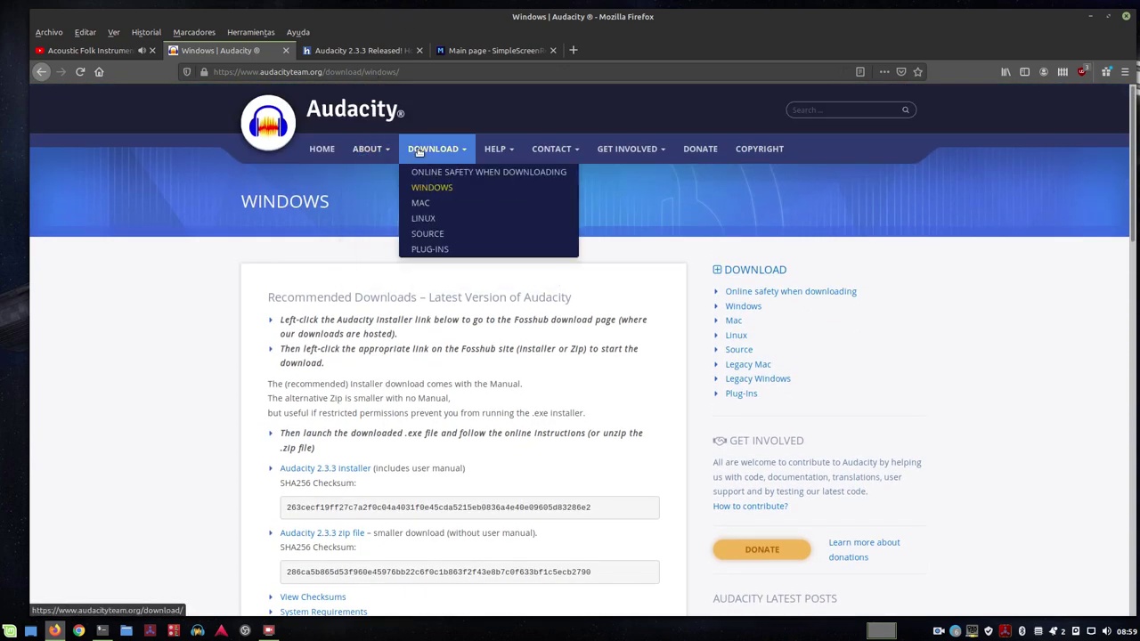
click(424, 203)
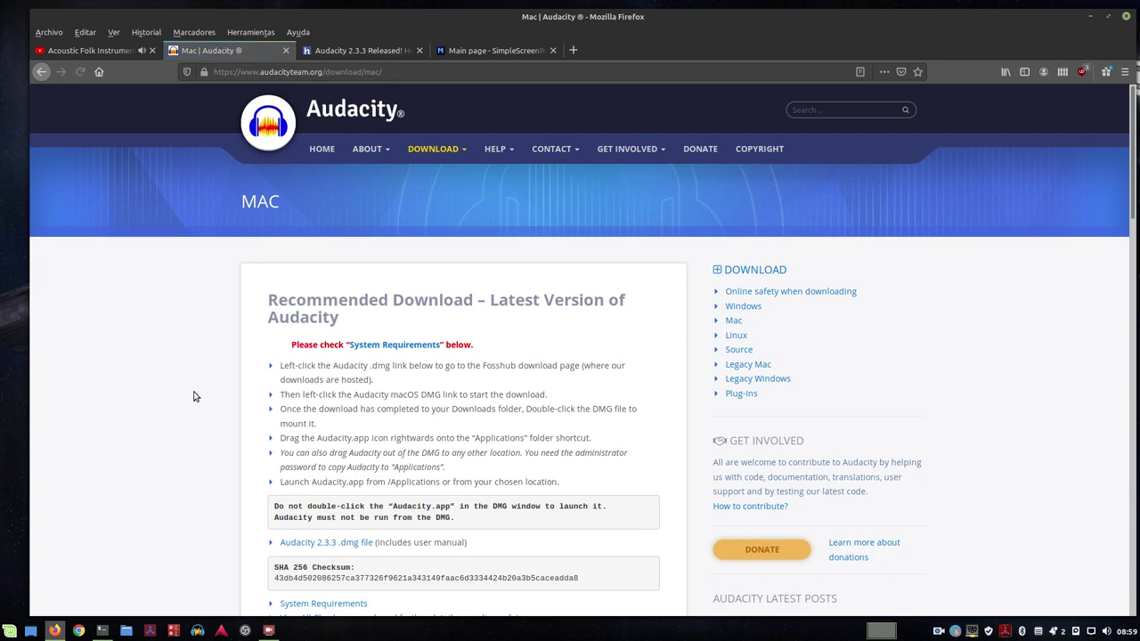
scroll(202, 383, down, 2)
scroll(201, 383, down, 1)
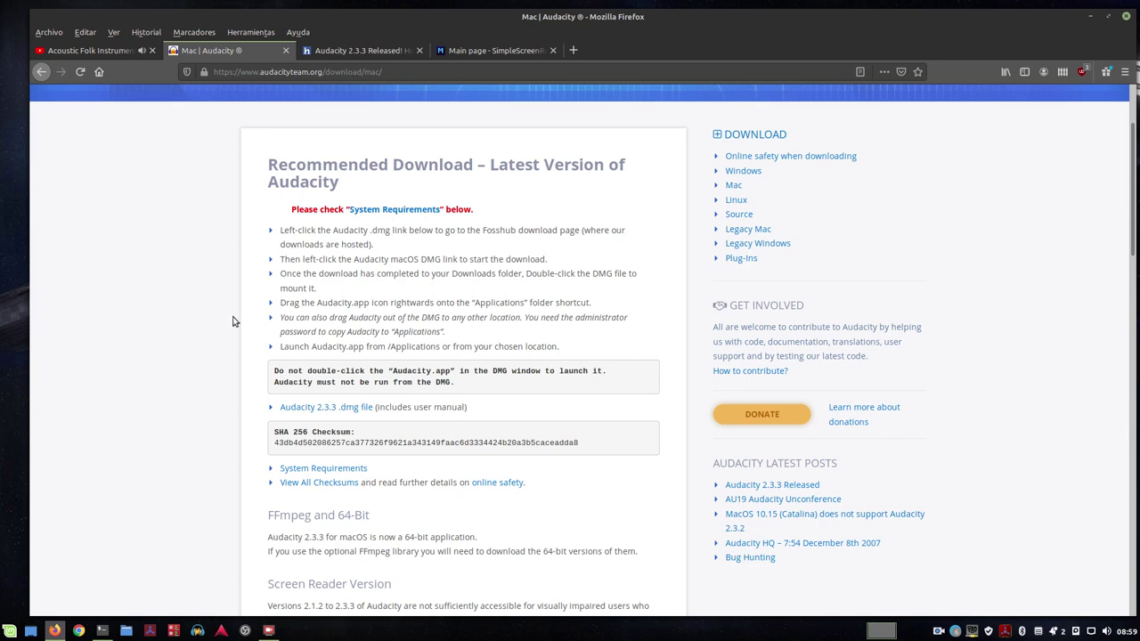
scroll(230, 334, up, 2)
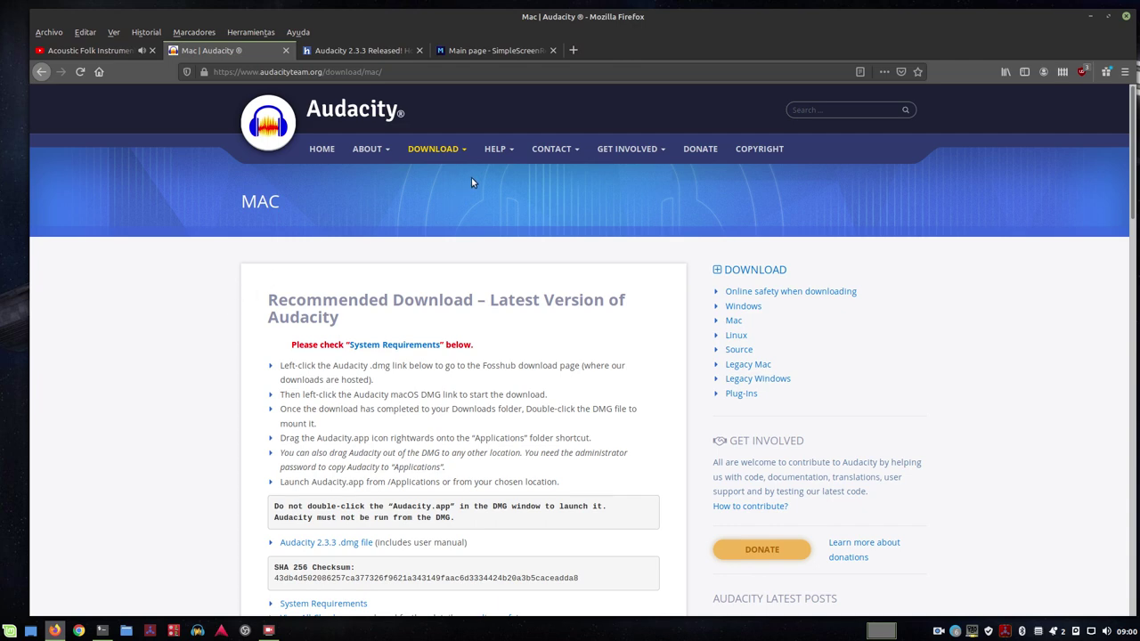
scroll(354, 292, down, 2)
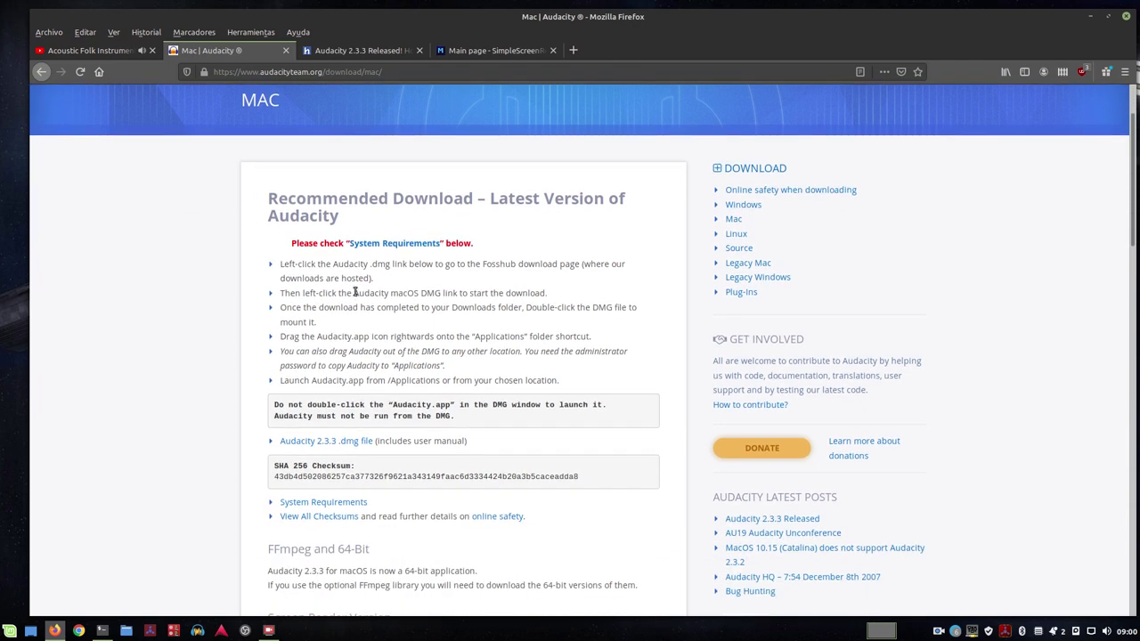
scroll(355, 294, down, 1)
scroll(351, 301, up, 1)
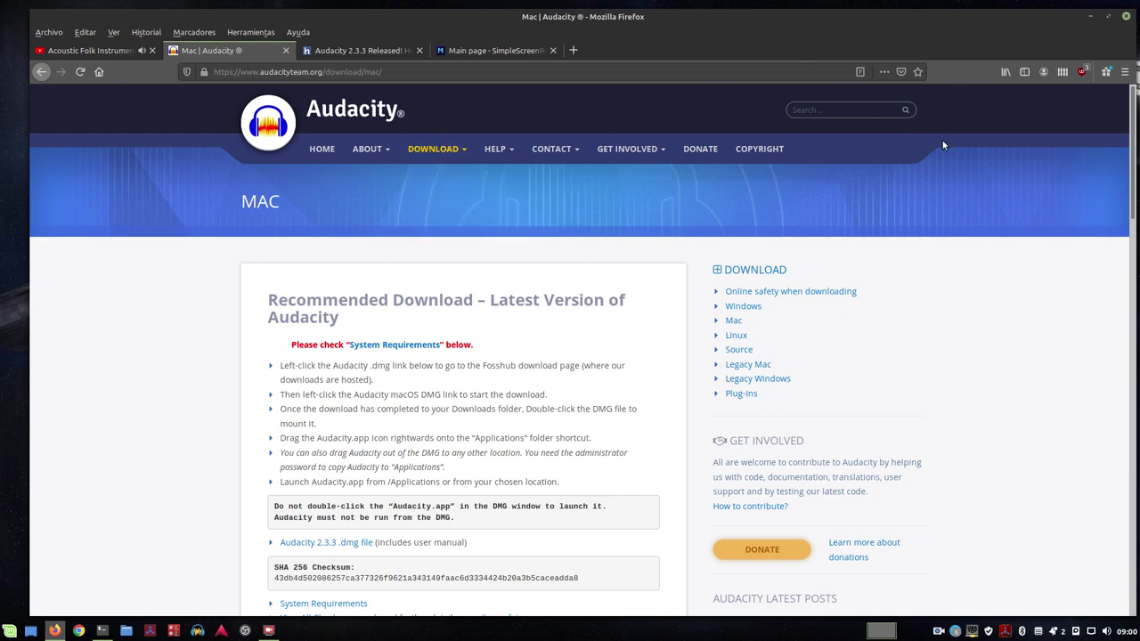
- Minimize Firefox and move the SimpleScreenRecorder window slightly further toward the desktop's upper-right corner
click(1107, 17)
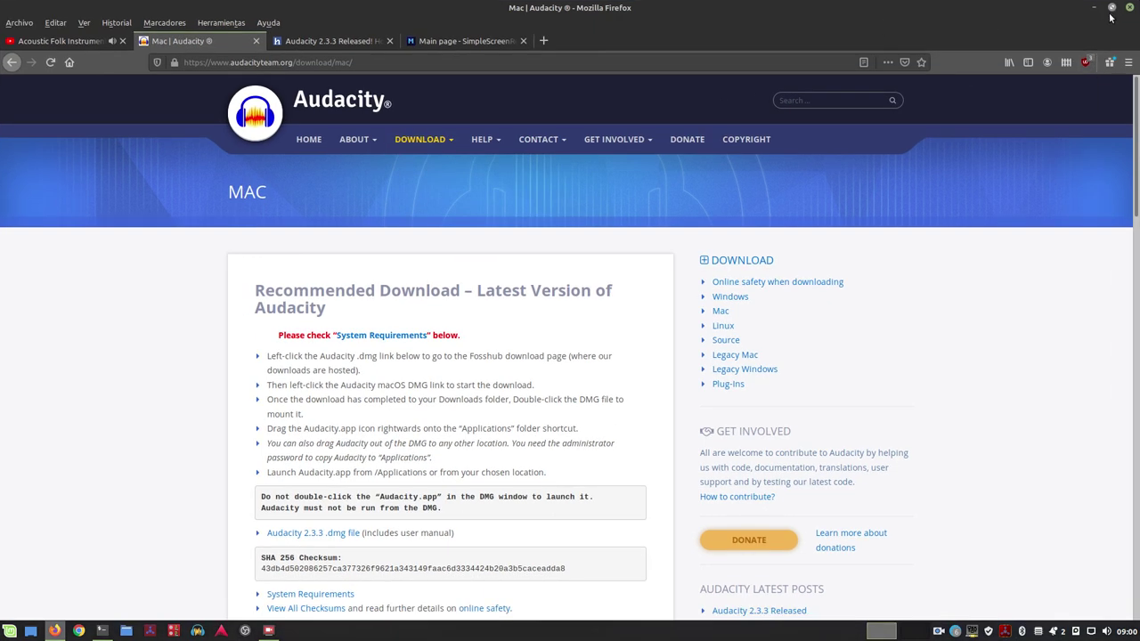
click(1099, 11)
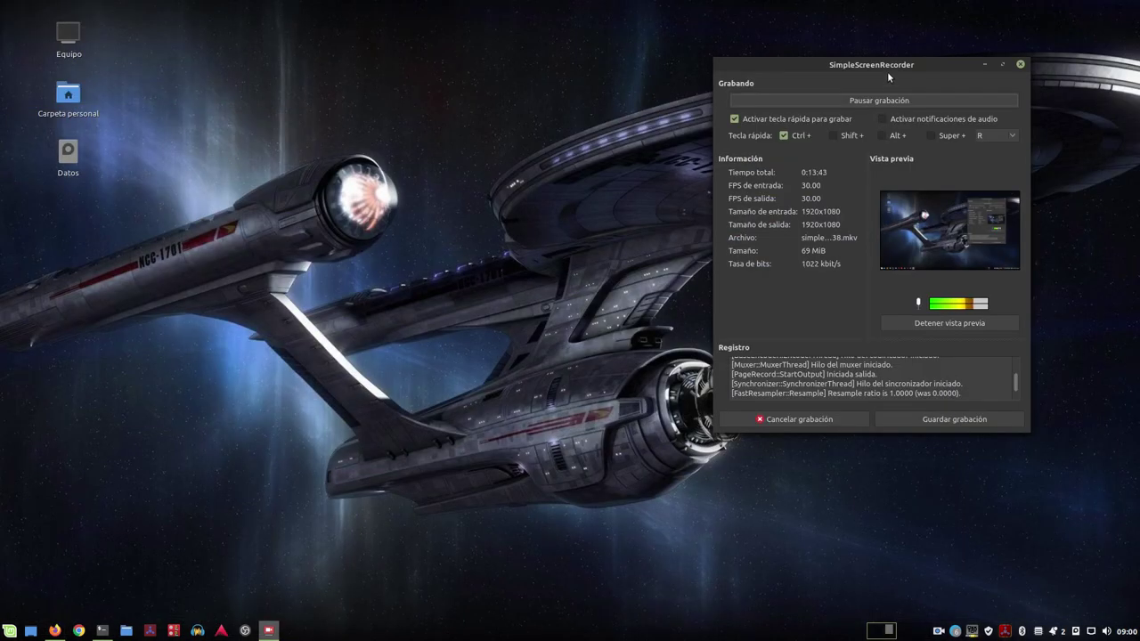
drag(883, 62, 928, 51)
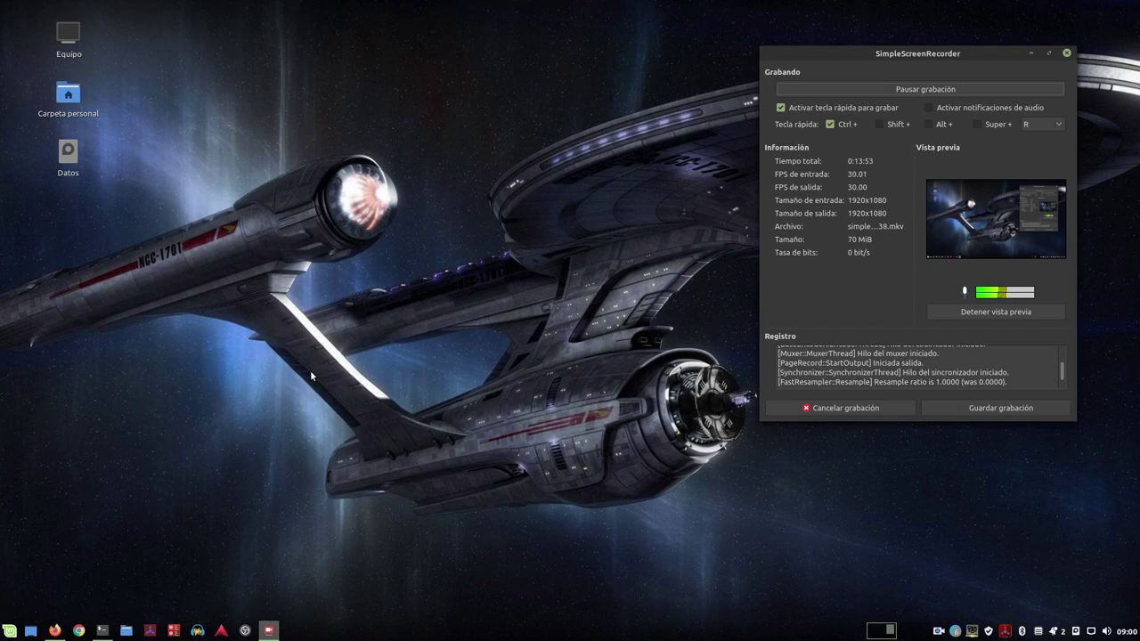
- Show the terminal's neofetch system information on the desktop, then minimize both the terminal and SimpleScreenRecorder
click(103, 631)
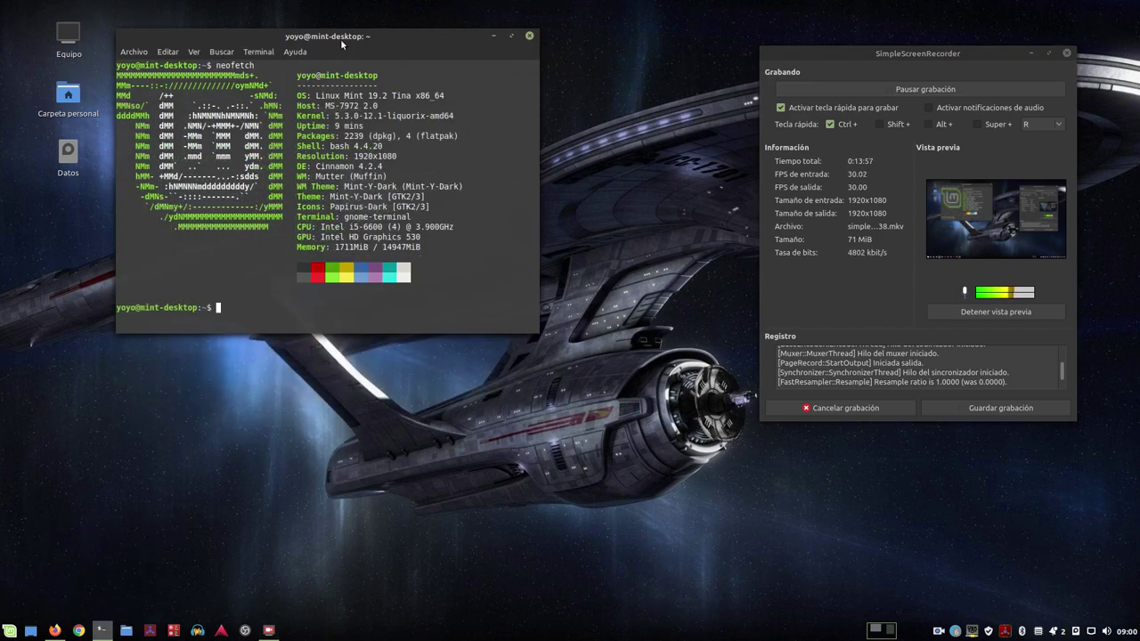
drag(341, 38, 390, 51)
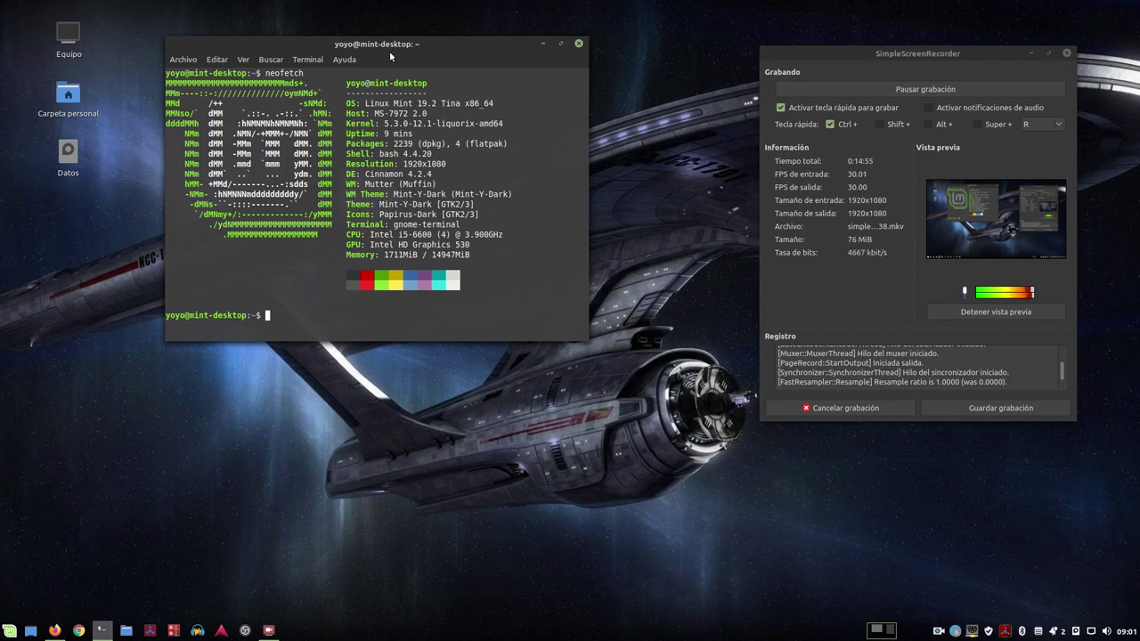
drag(434, 43, 376, 49)
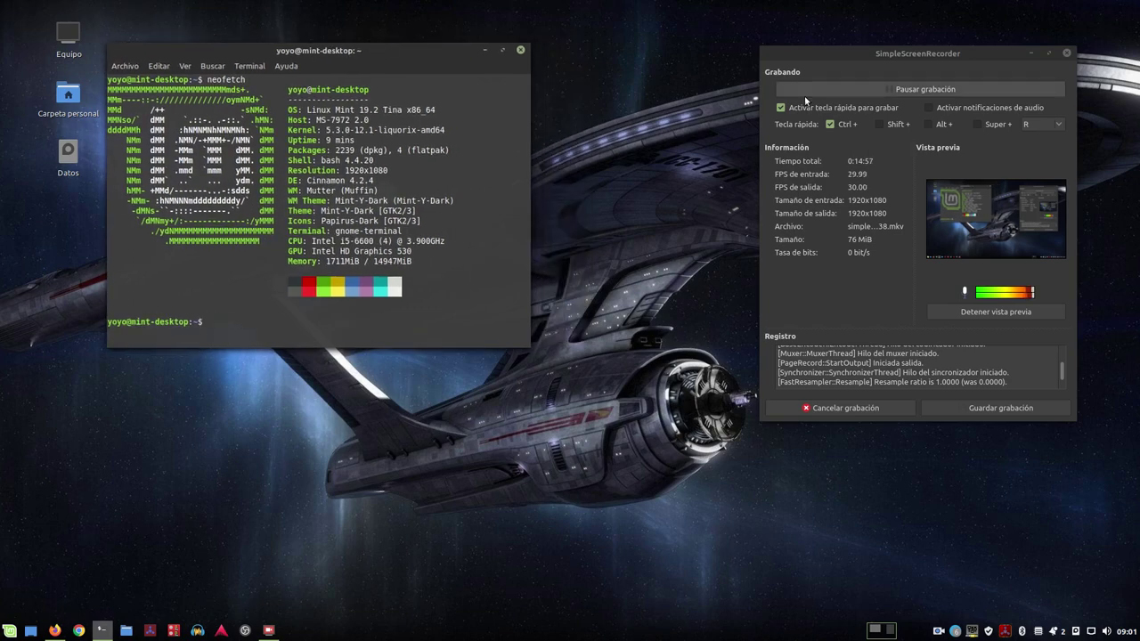
click(481, 49)
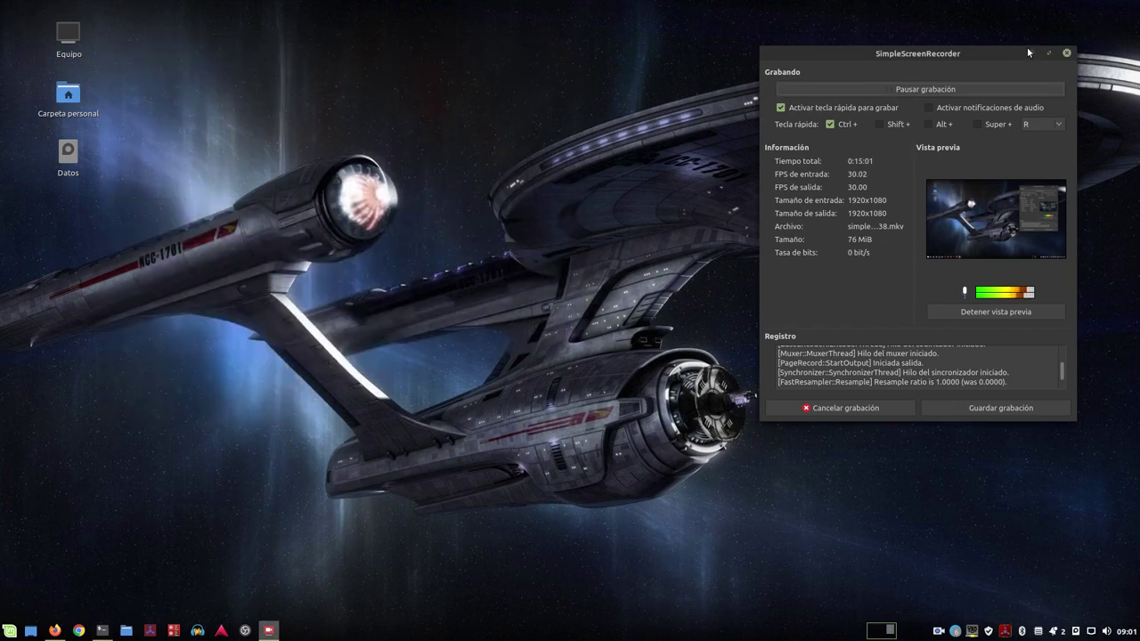
click(1028, 51)
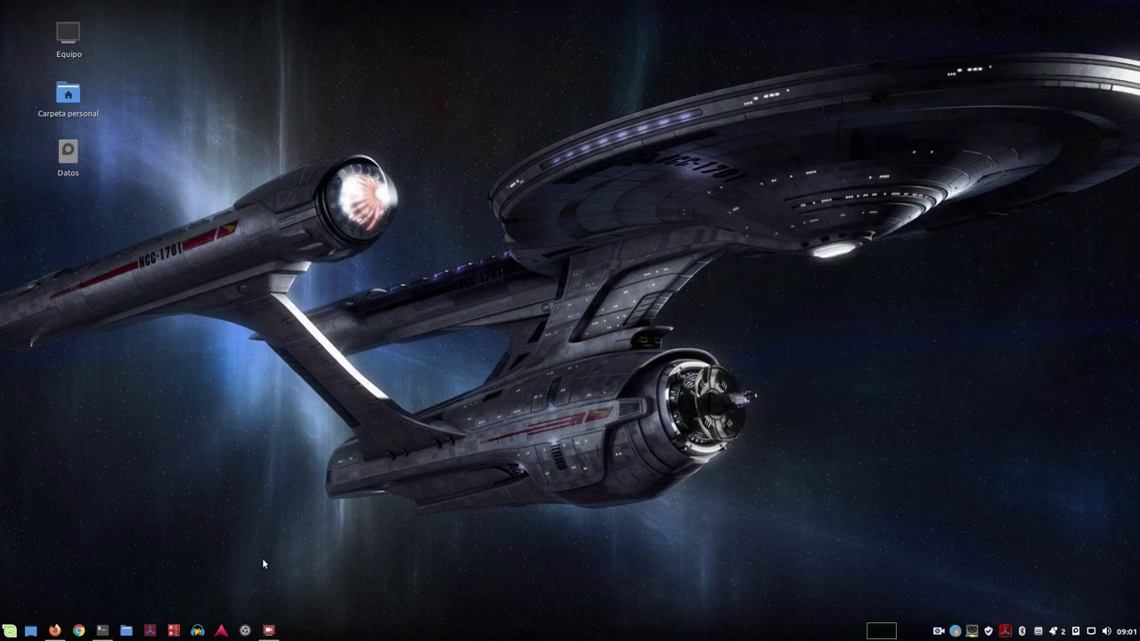
- Launch Audacity in a reduced window and import tres-recortados.wav from the home folder, minimizing the folder window
click(198, 631)
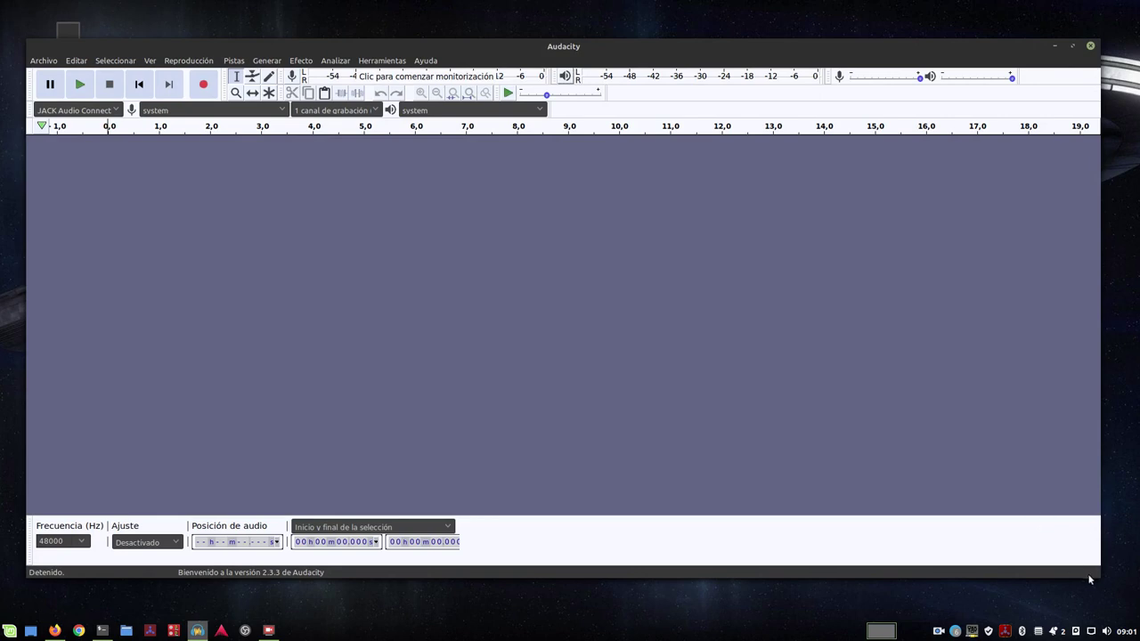
drag(1088, 579, 1032, 437)
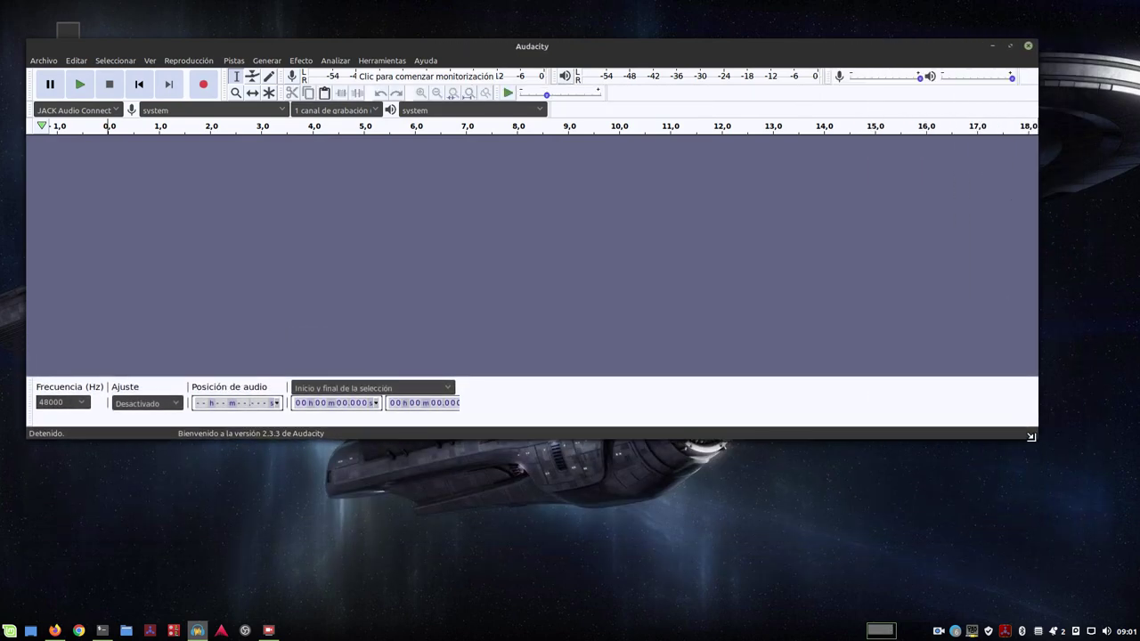
click(127, 631)
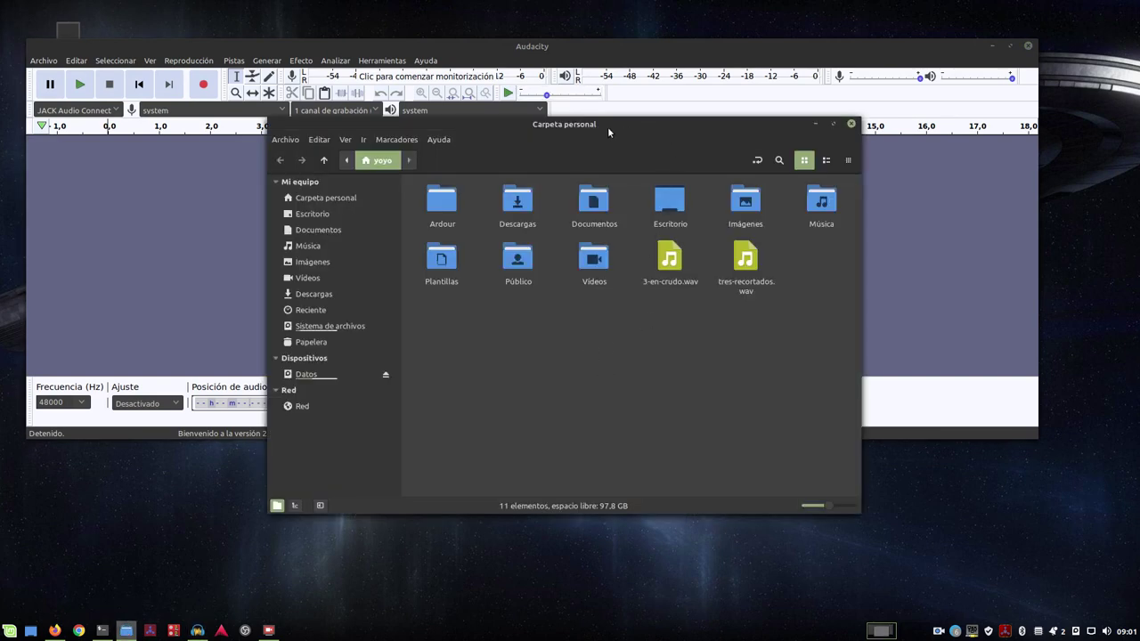
drag(607, 127, 828, 395)
drag(966, 526, 134, 251)
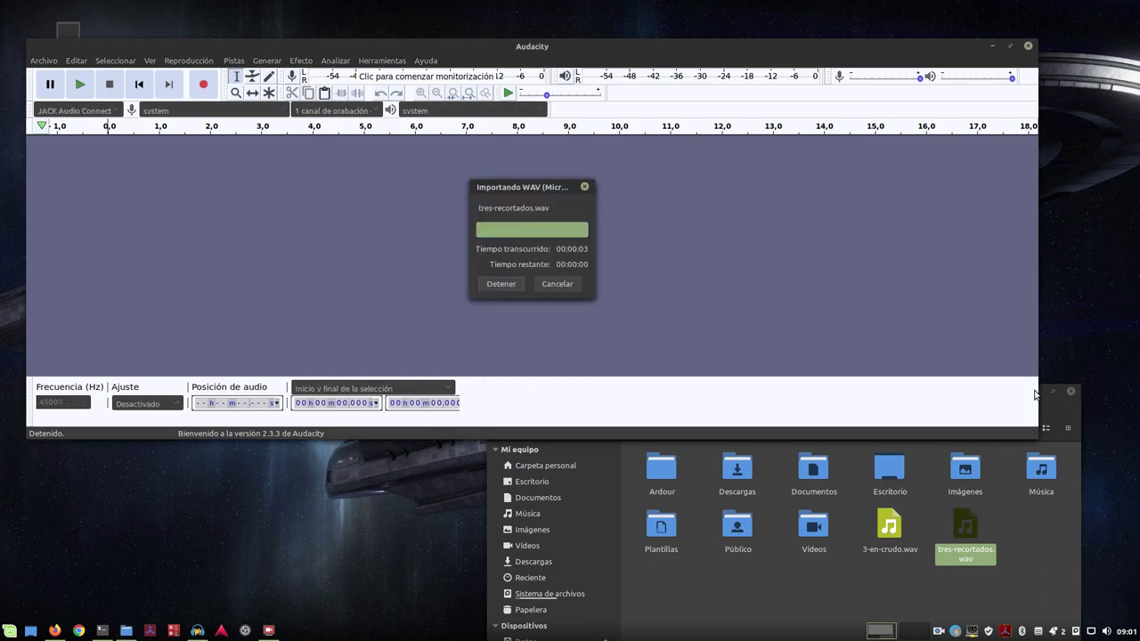
click(774, 591)
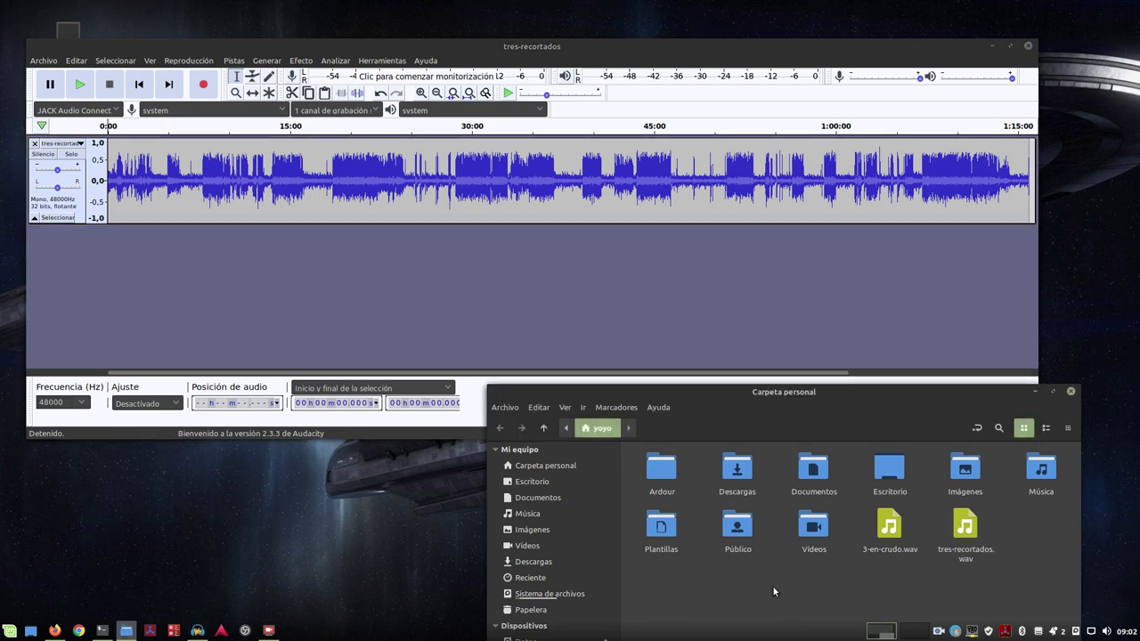
click(1034, 390)
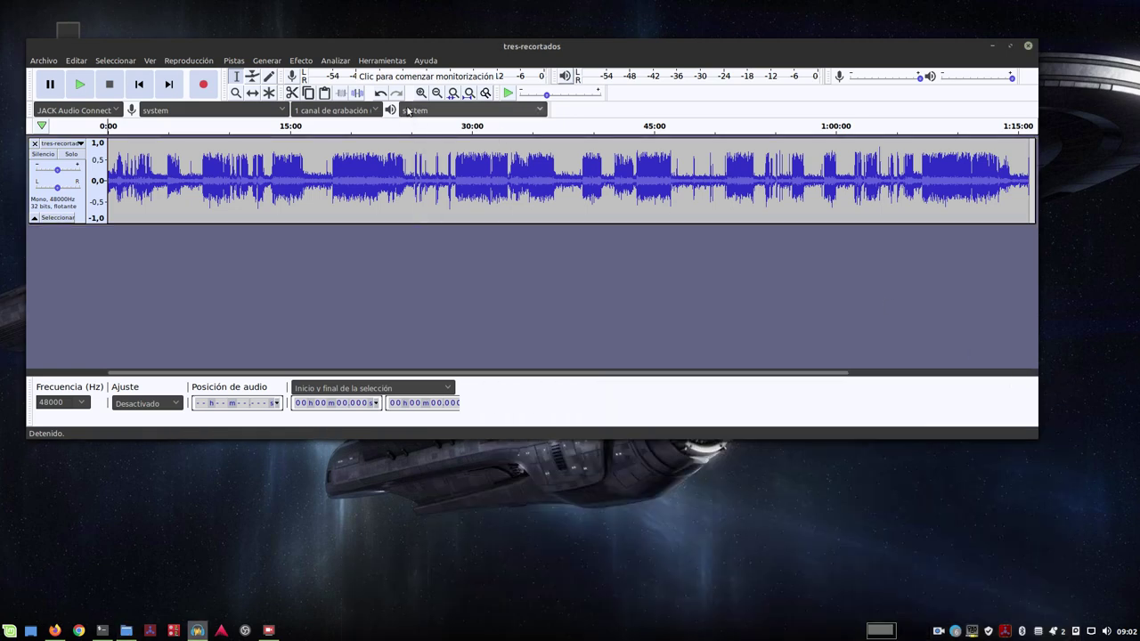
- Open the Acerca de Audacity dialog and move it below the track's waveform
click(425, 61)
click(455, 150)
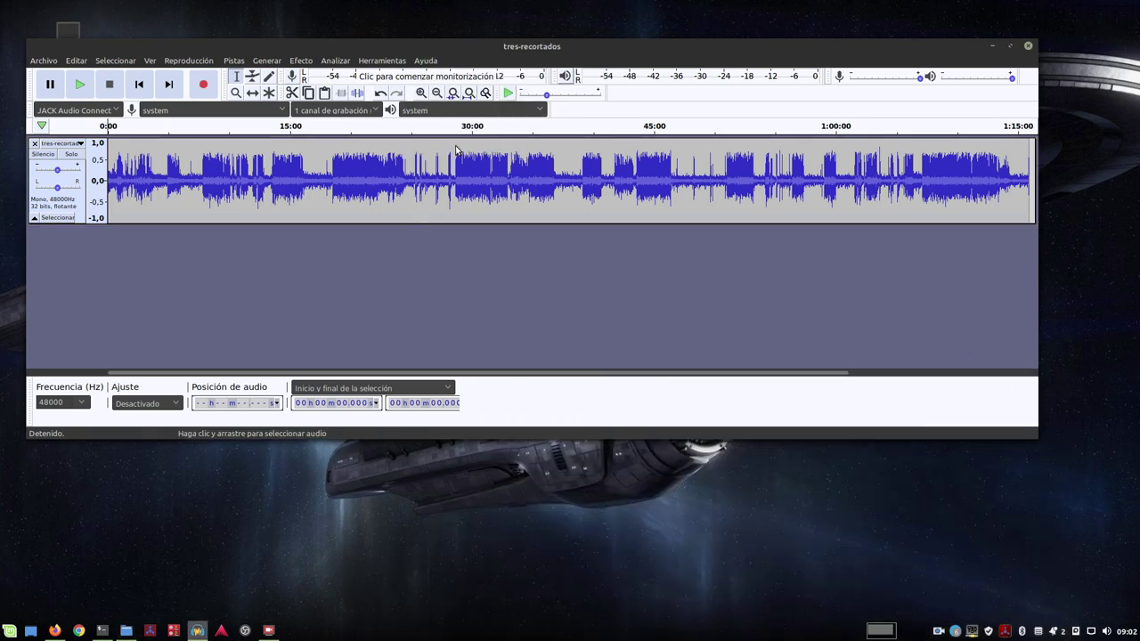
drag(522, 71, 633, 263)
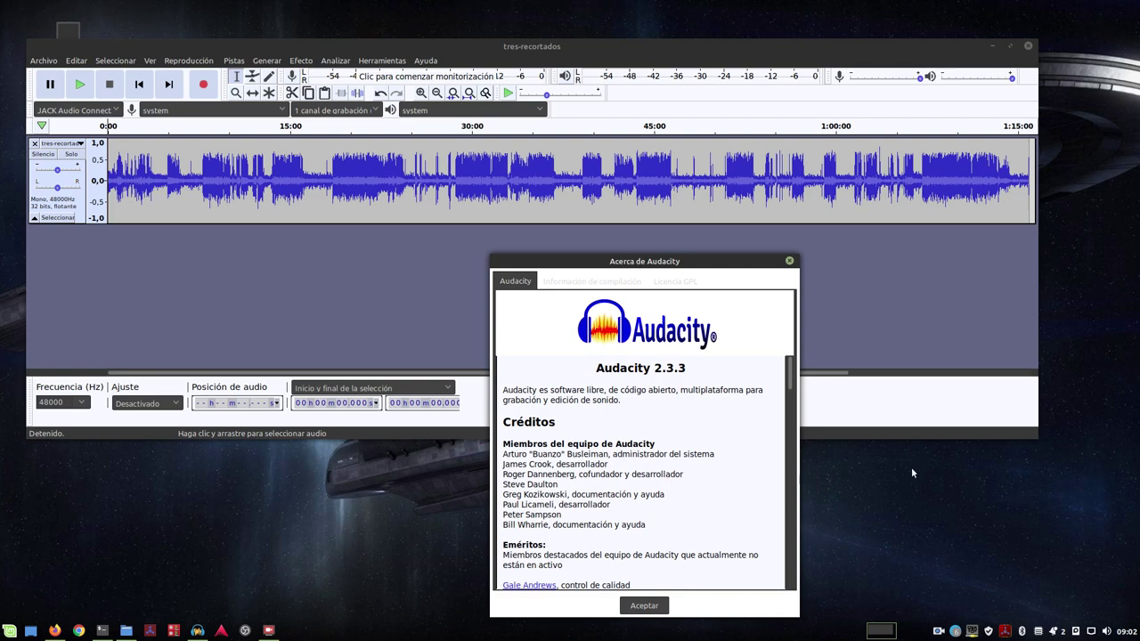
- Capture the whole screen and save the screenshot as audacity-233.png in the Imágenes folder
key(Print)
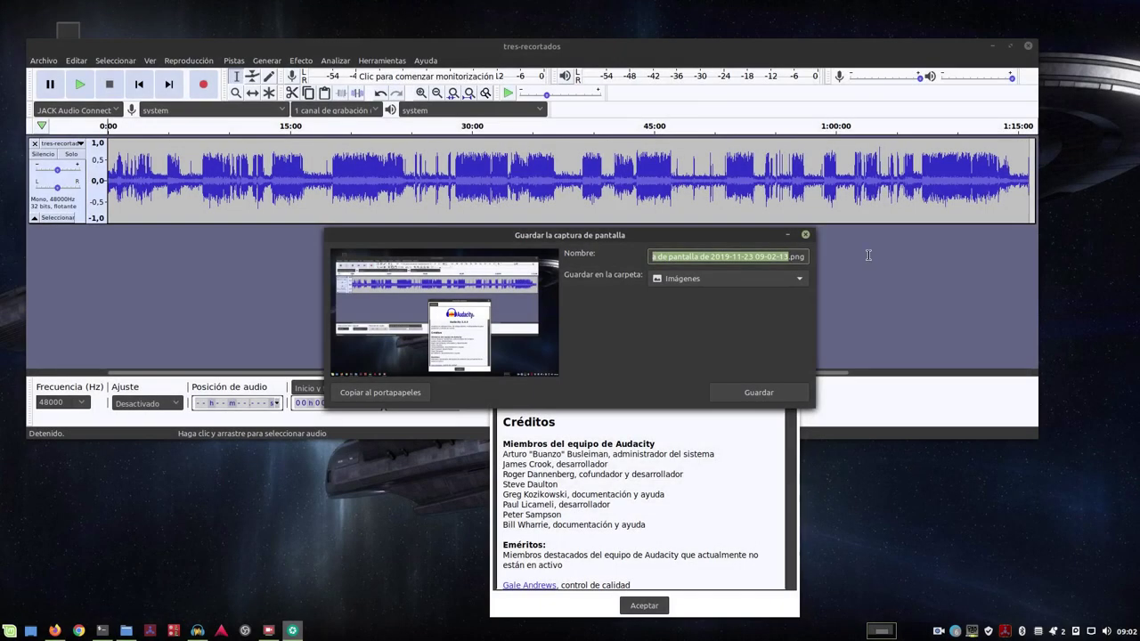
key(BackSpace)
text(a)
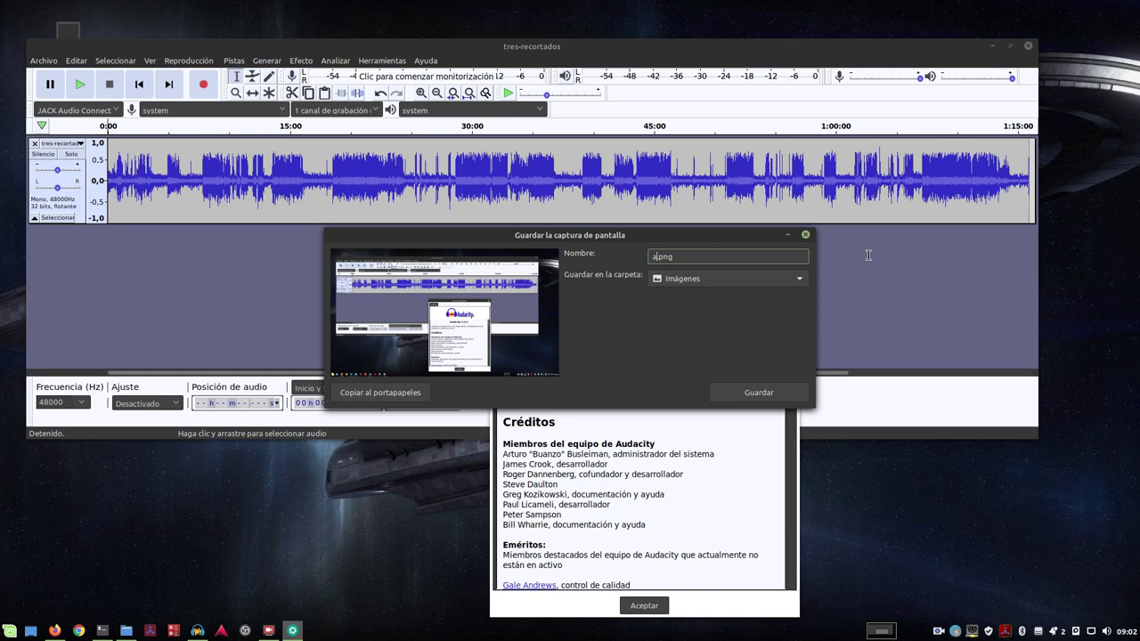
text(udacity-233)
click(754, 393)
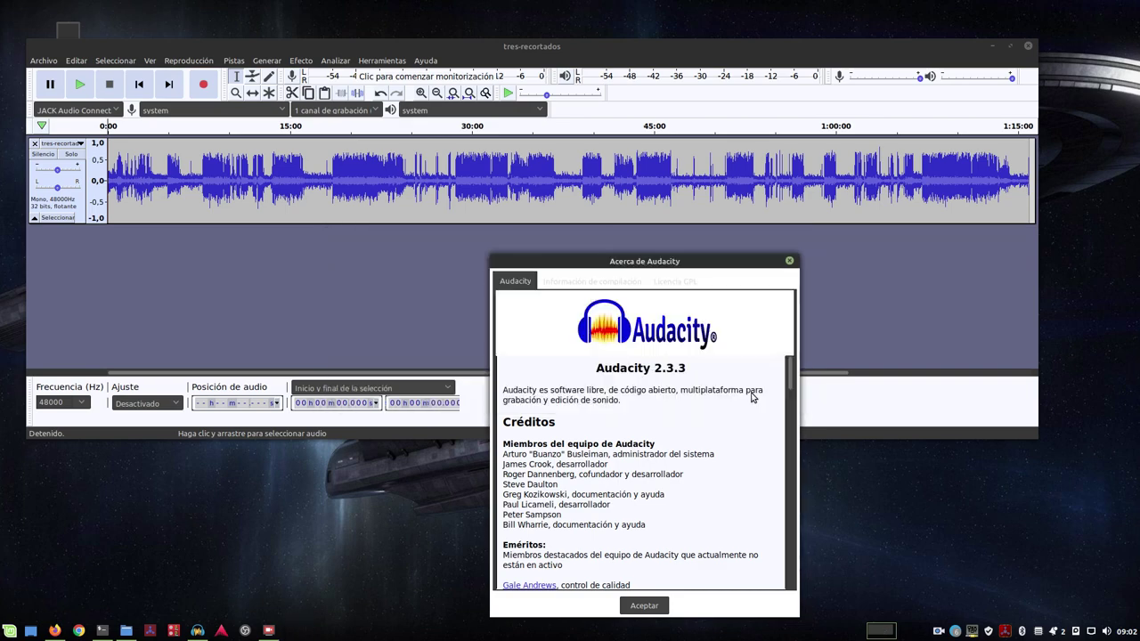
- Dismiss the Acerca de Audacity dialog, minimize Audacity and switch to the SimpleScreenRecorder window
click(653, 605)
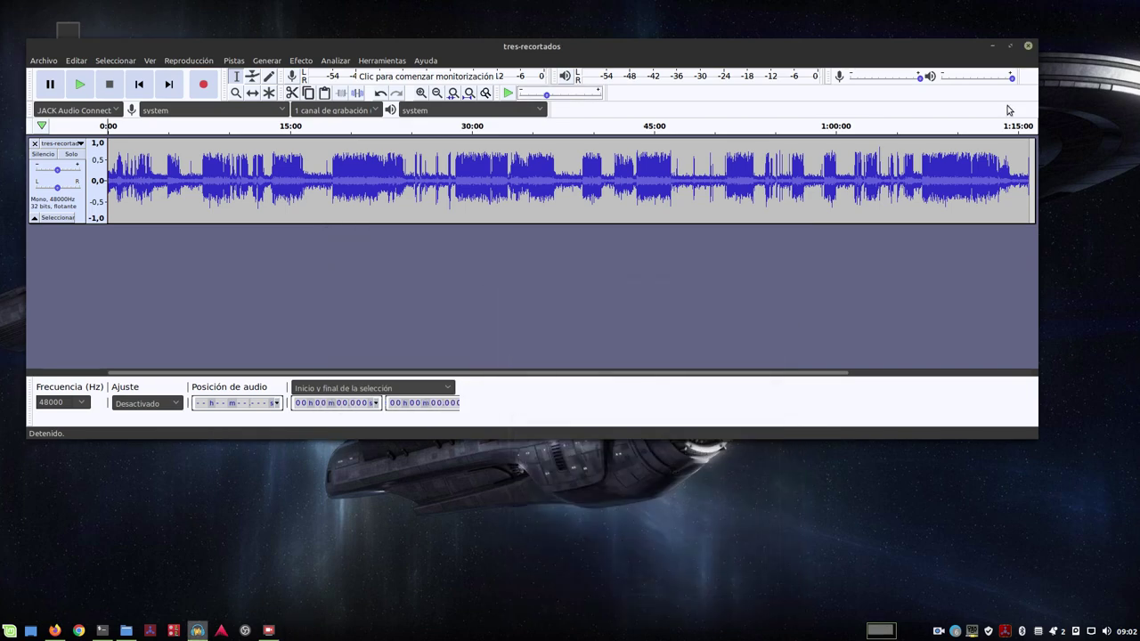
click(991, 45)
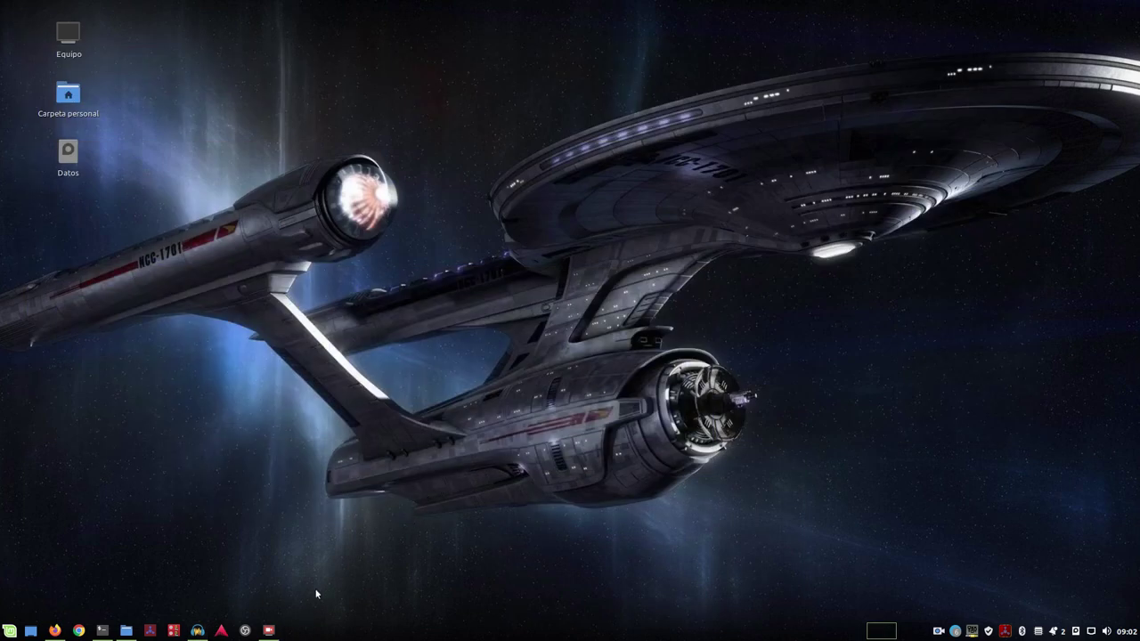
click(270, 631)
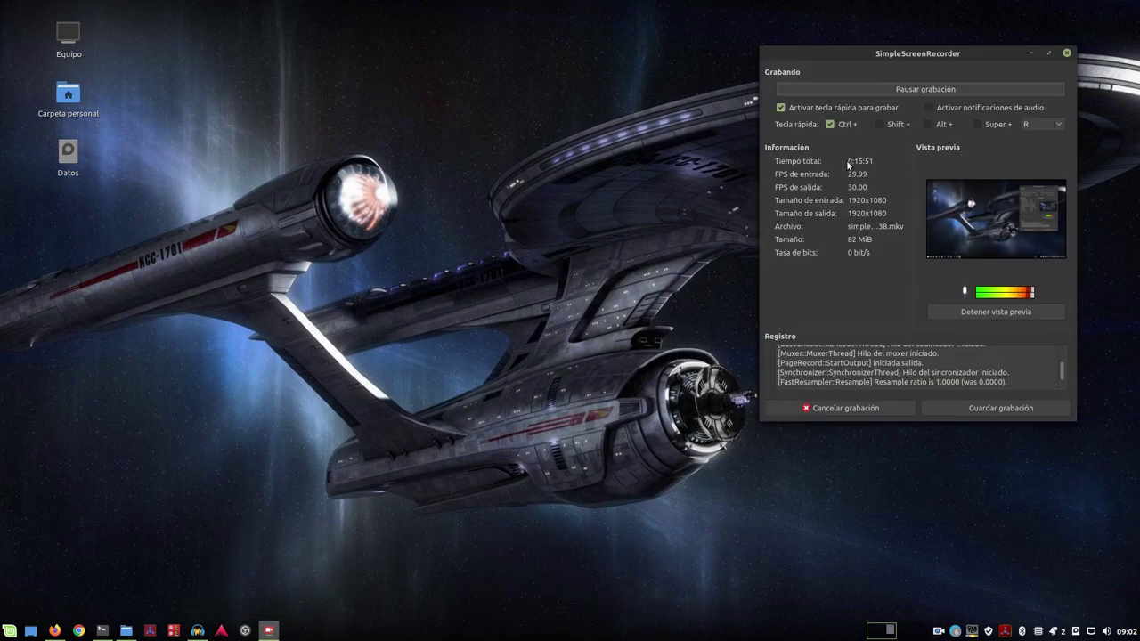